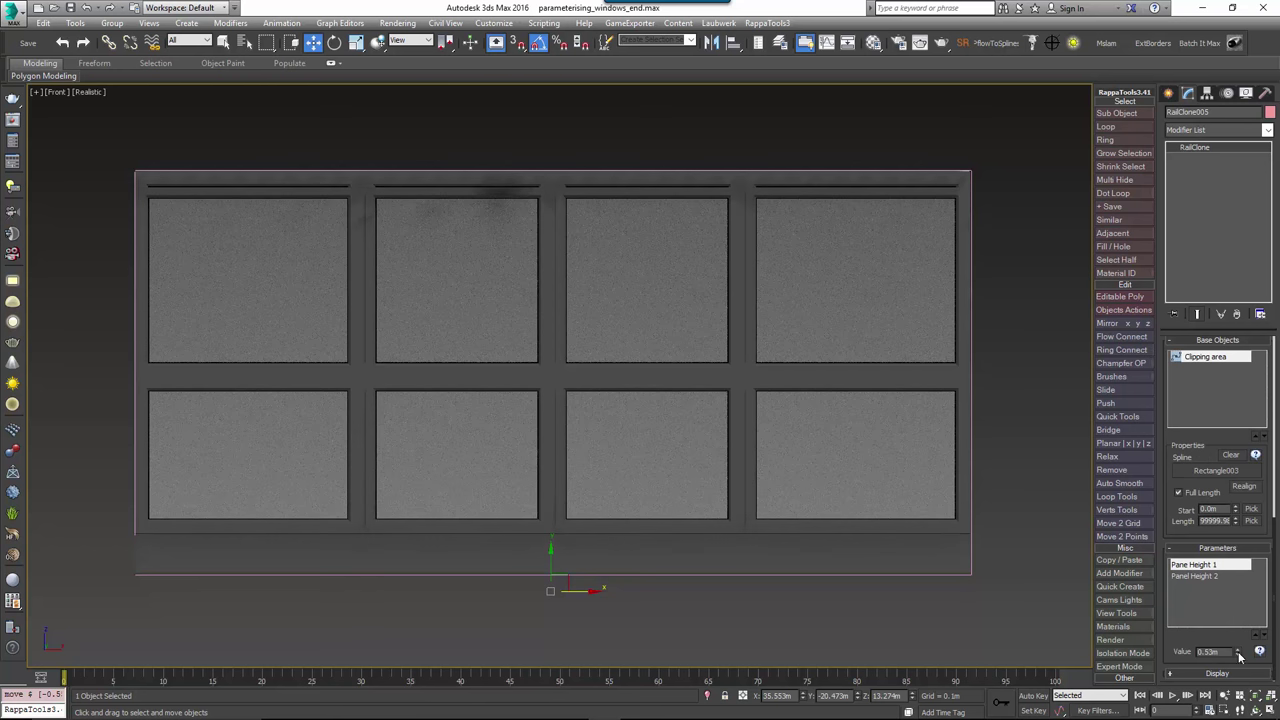
- Set the RailClone window's Panel Height 2 parameter to 0.762 m
left_click(1219, 579)
left_click(1239, 647)
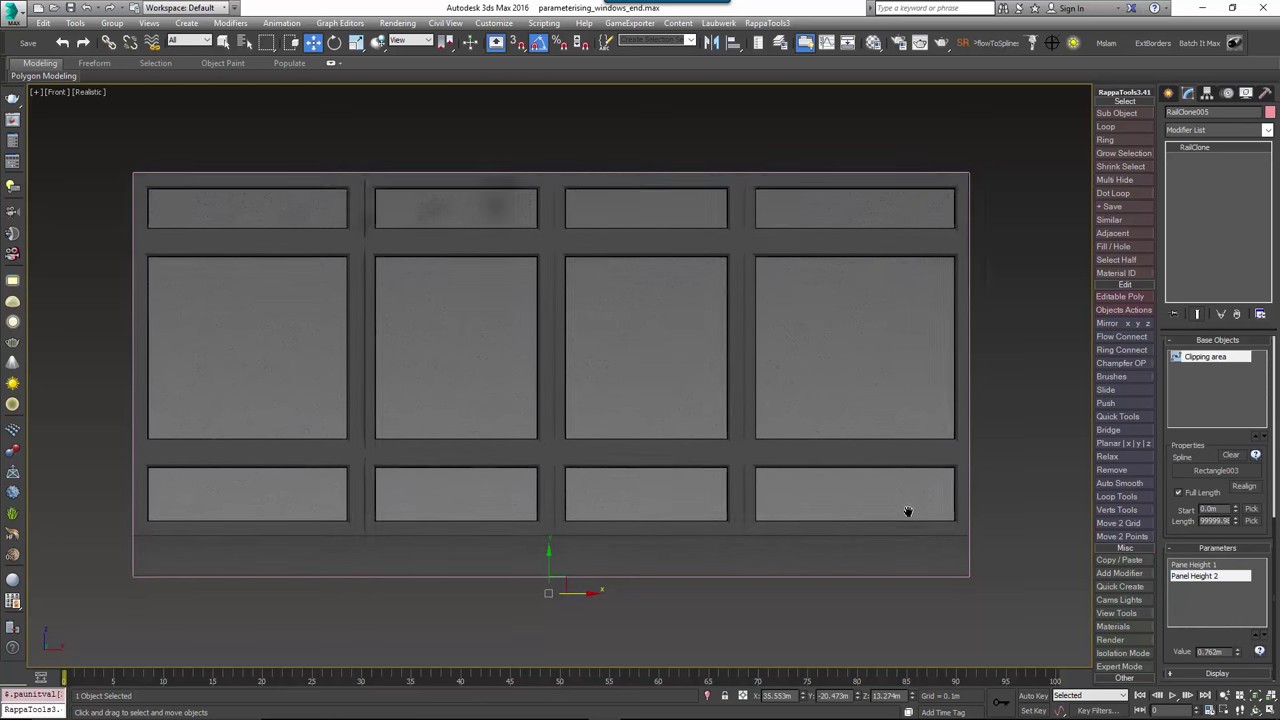
- Pick a spline on the building facade as the RailClone window's clipping area and show the facade in perspective
scroll(900, 513, "down", 6)
key("z")
middle_click_drag(868, 510, 795, 522, "alt")
scroll(831, 446, "down", 6)
scroll(863, 507, "down", 2)
left_click_drag(1196, 459, 1197, 463)
left_click(1208, 474)
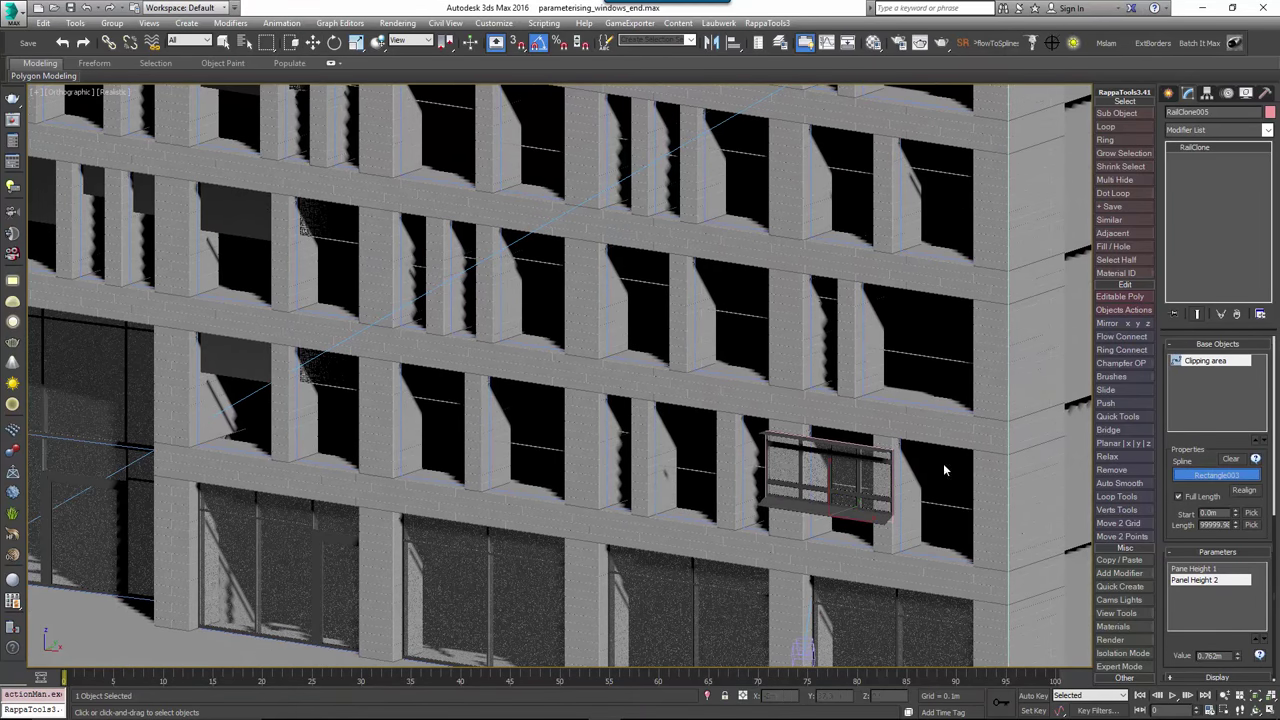
left_click(813, 384)
middle_click_drag(698, 445, 710, 400)
key("p")
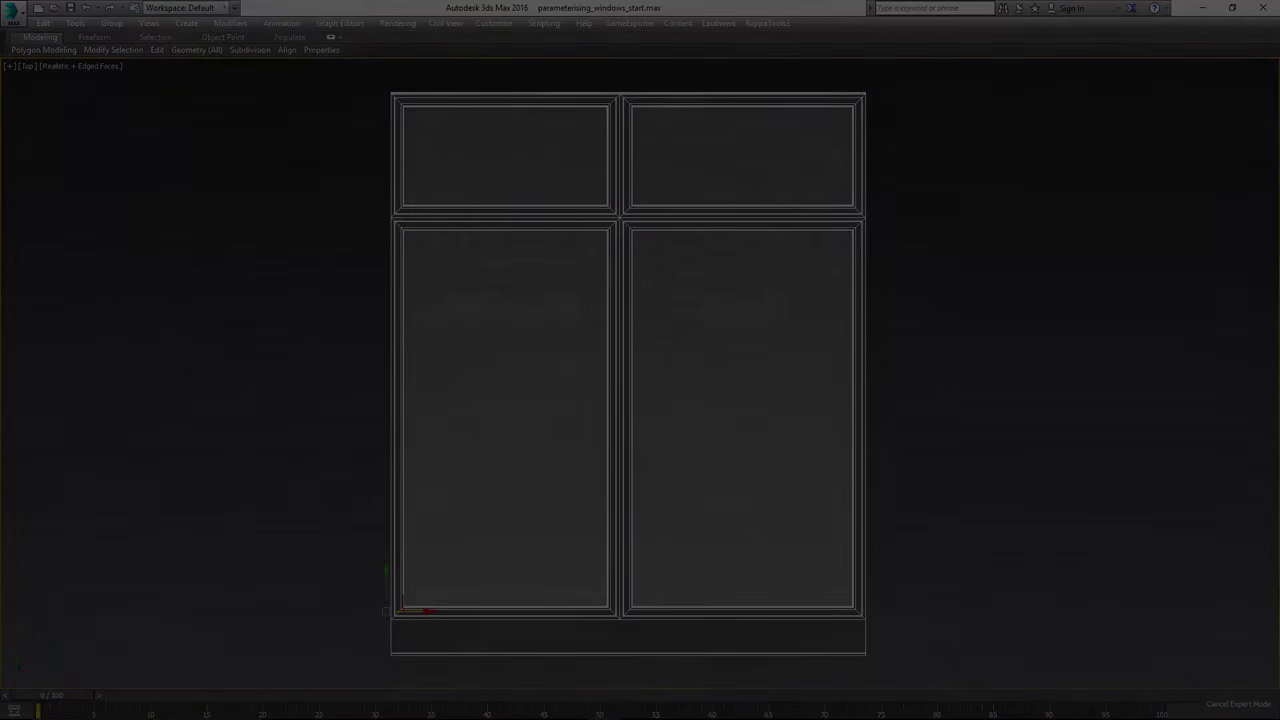
- Add a Slice modifier to the window and place its slice plane vertically just inside the left frame
type("sl")
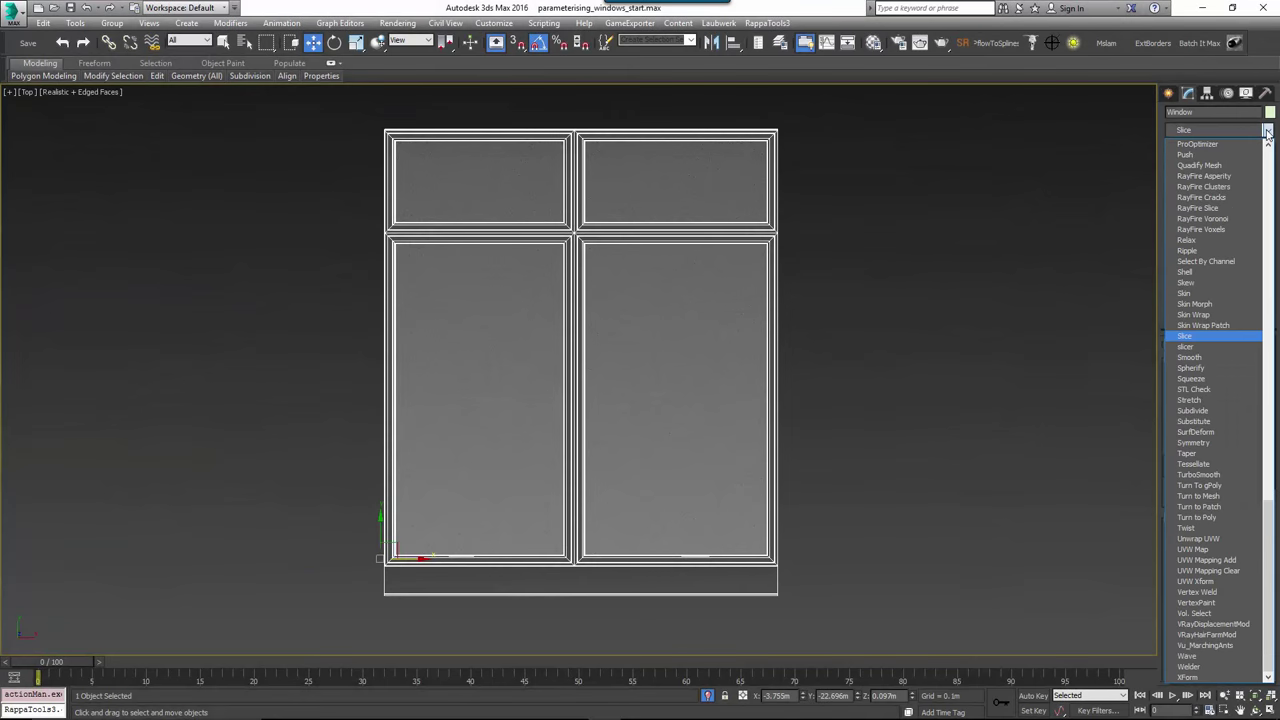
key("Return")
left_click(1186, 148)
left_click(1216, 158)
key("q")
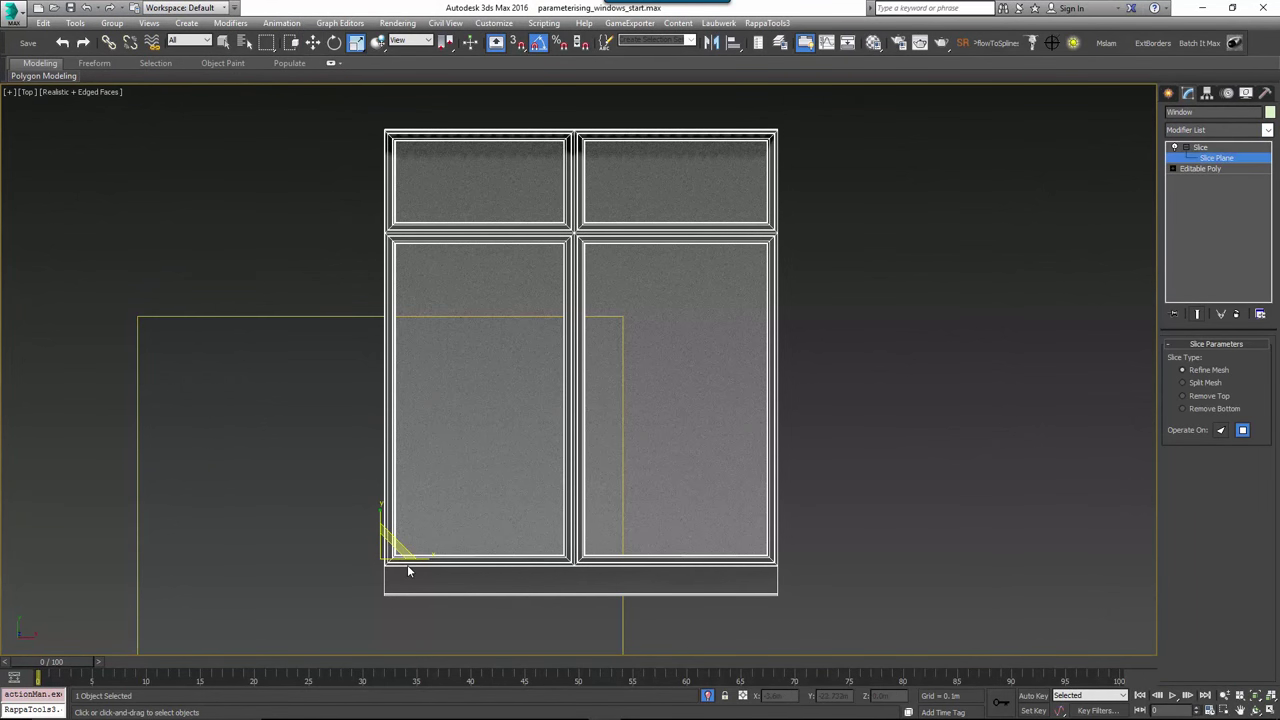
key("e")
mouse_move(405, 560)
left_mouse_down()
mouse_move(390, 557)
mouse_move(429, 560)
left_mouse_up()
key("w")
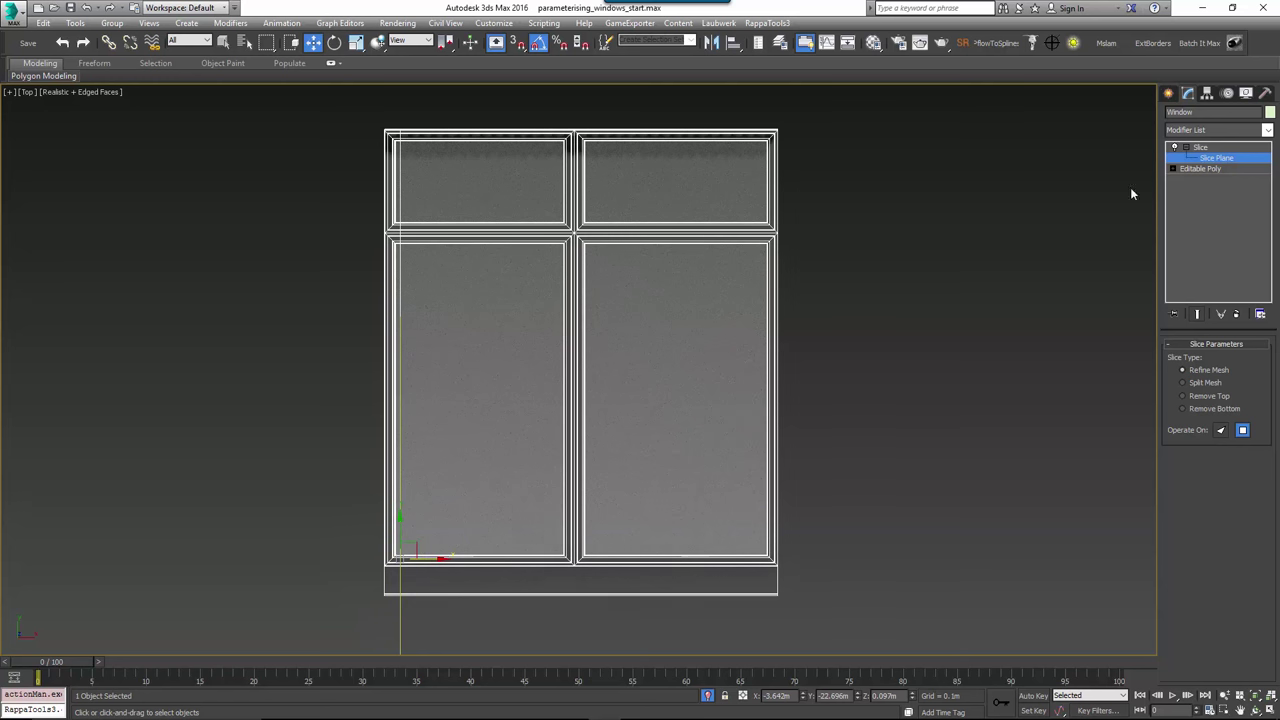
- Rename the Slice modifier as Slice Left
right_click(1200, 148)
left_click(1165, 155)
type("Slice Left")
- Duplicate the Slice Left modifier in the stack and name the copy Slice Right
right_click(1232, 150)
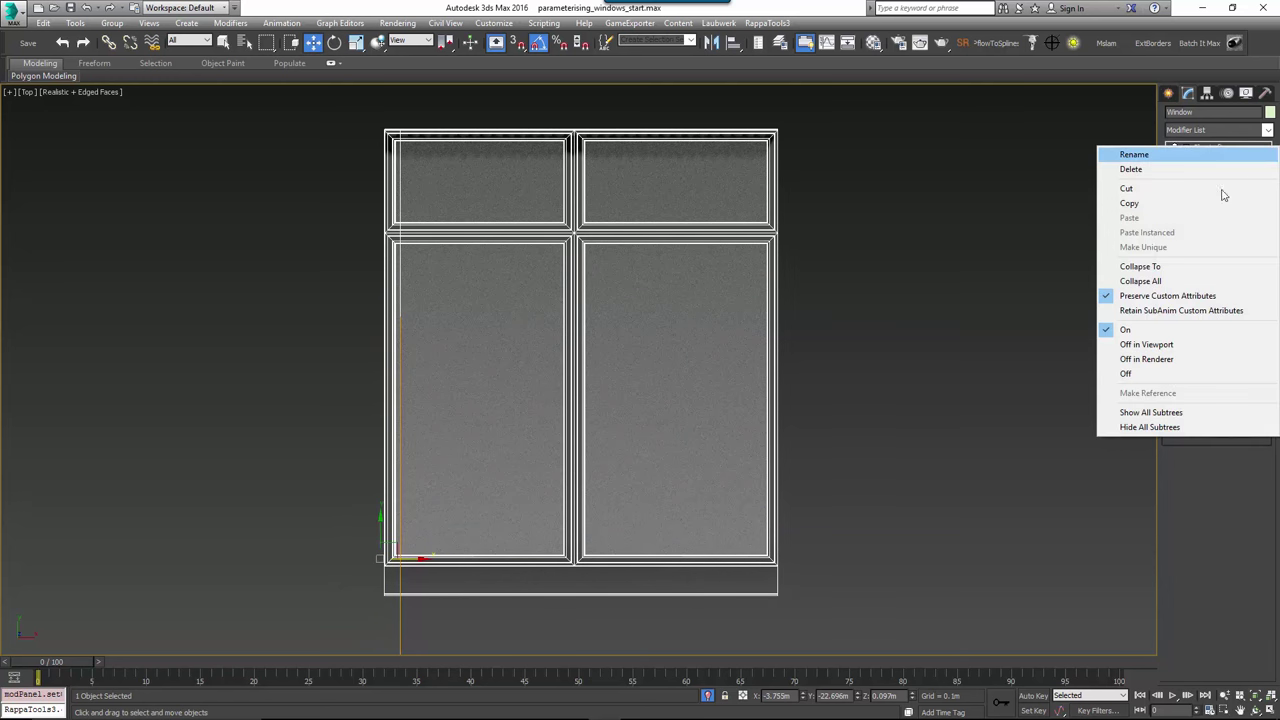
left_click(1177, 204)
right_click(1224, 151)
left_click(1129, 219)
right_click(1212, 150)
left_click(1134, 155)
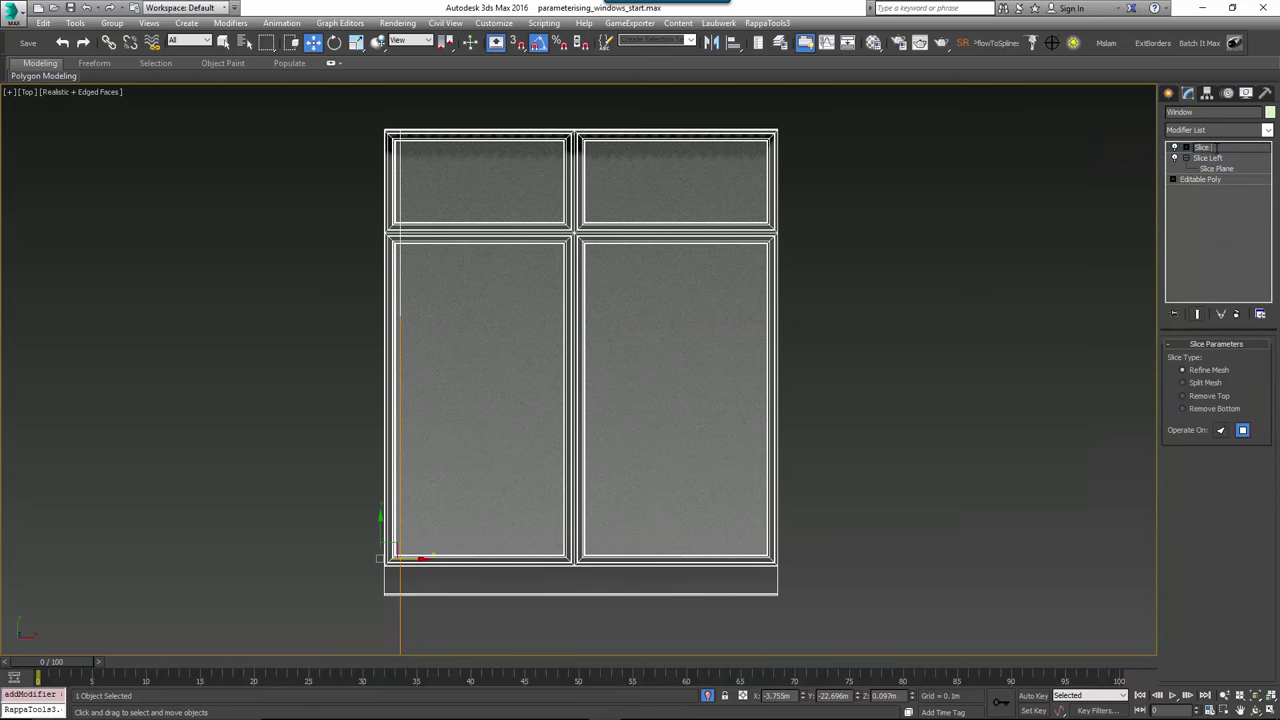
key("Return")
- Move the slice plane of Slice Right to just inside the window's right frame
left_click(1186, 147)
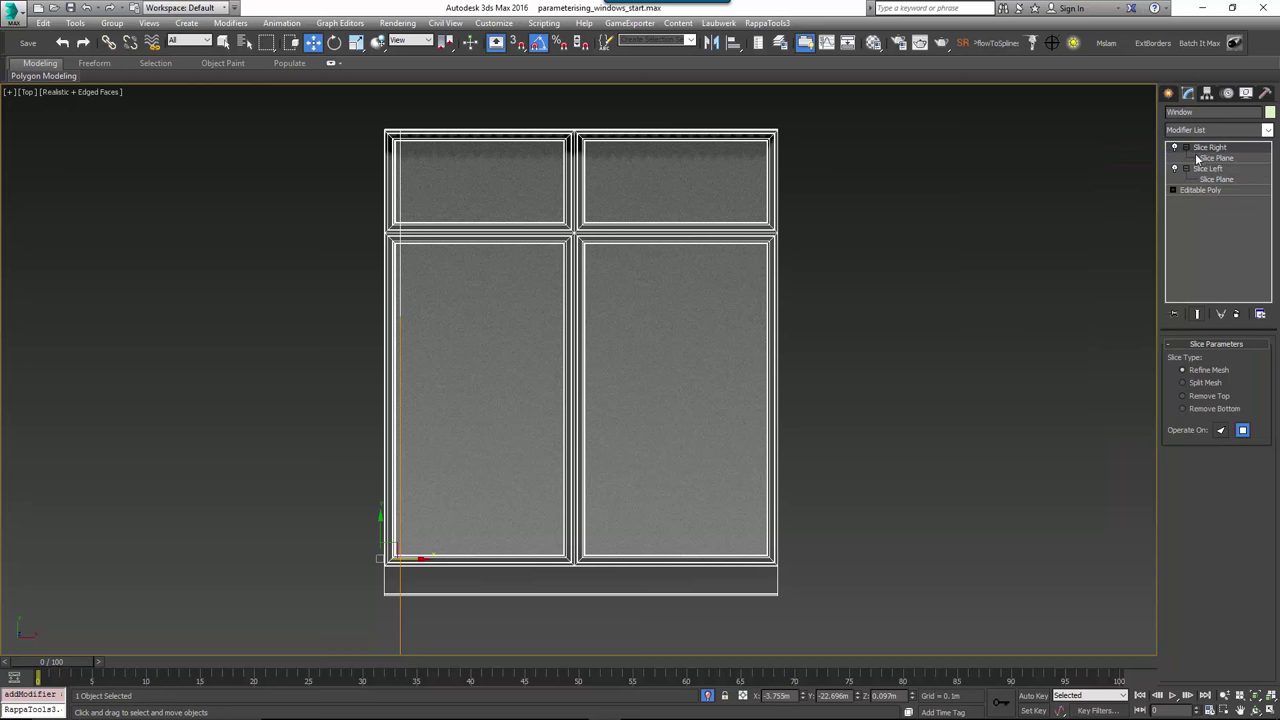
left_click(1216, 158)
left_click_drag(444, 560, 819, 554)
- Paste another copy of the vertical slice modifier on top of the stack and name it Slice X Evenly 1
right_click(1210, 148)
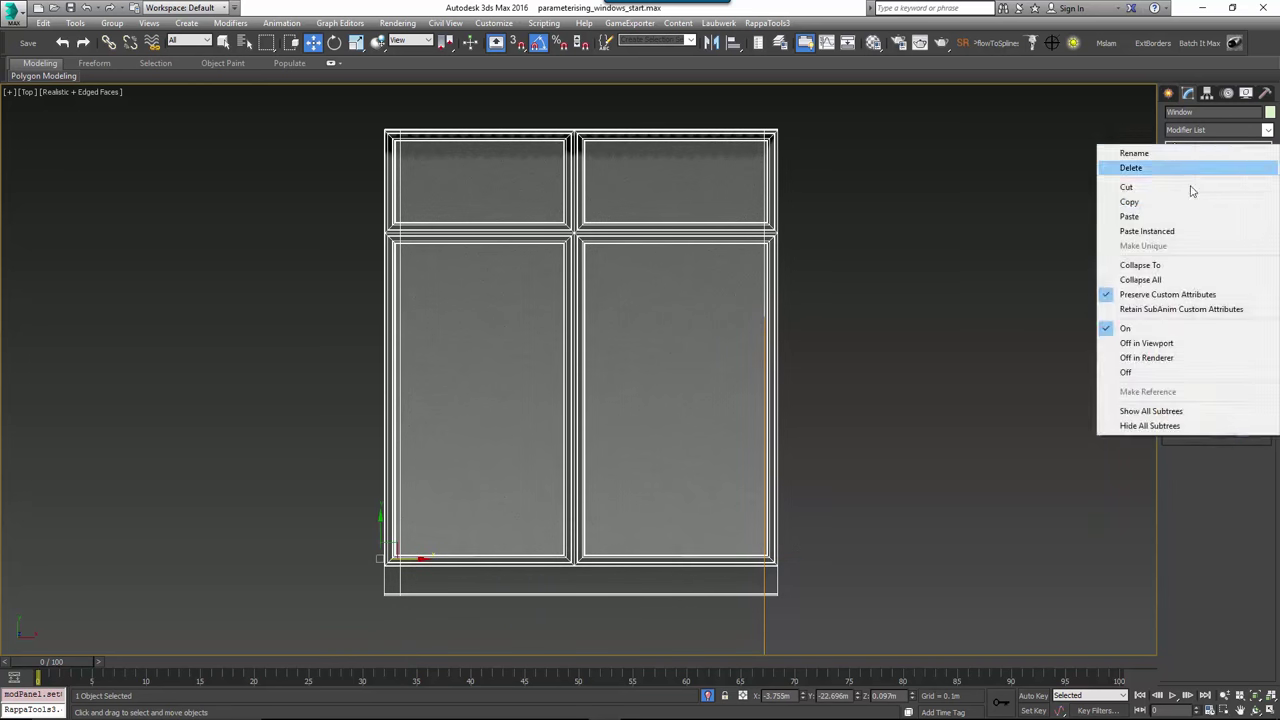
left_click(1140, 220)
right_click(1206, 149)
left_click(1210, 150)
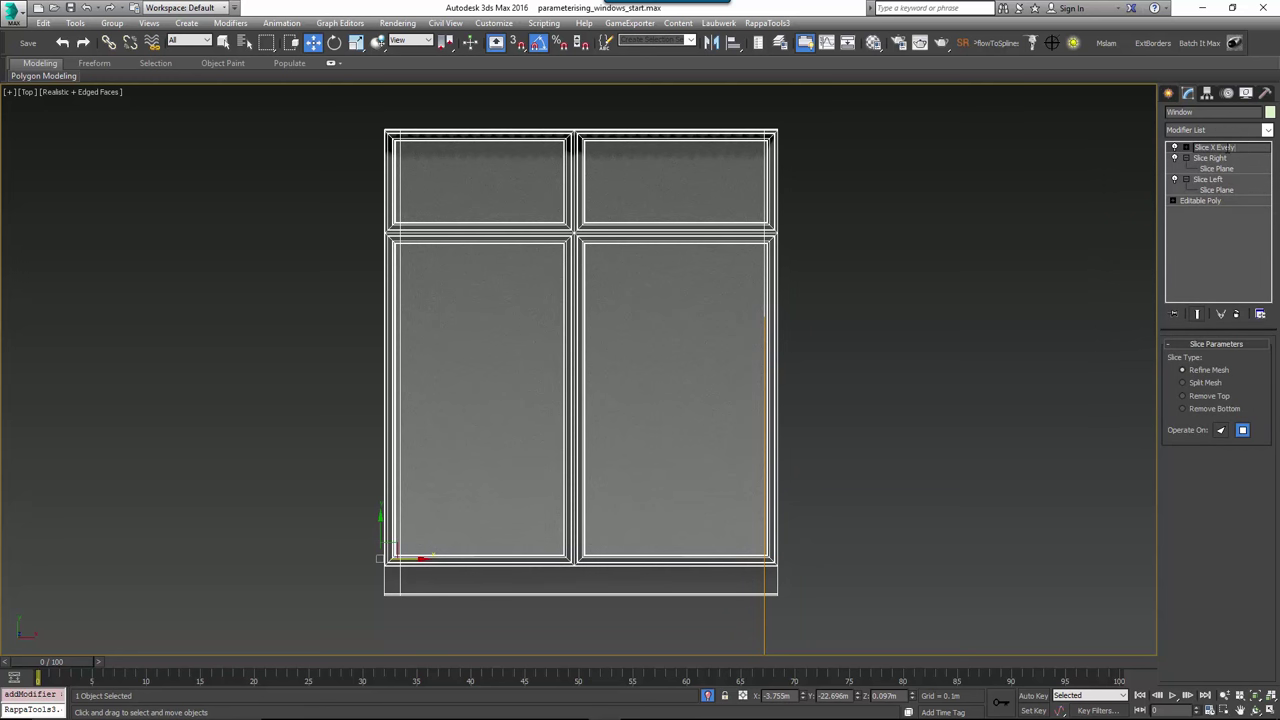
type("Slice X Evenly 1")
- Move the slice plane of Slice X Evenly 1 to just left of the window's centre mullion
left_click(1187, 148)
left_click(1216, 158)
left_click_drag(797, 560, 591, 580)
left_click(1217, 160)
- Duplicate the Slice X Evenly 1 modifier and name the copy Slice X Evenly 2
right_click(1216, 150)
left_click(1190, 206)
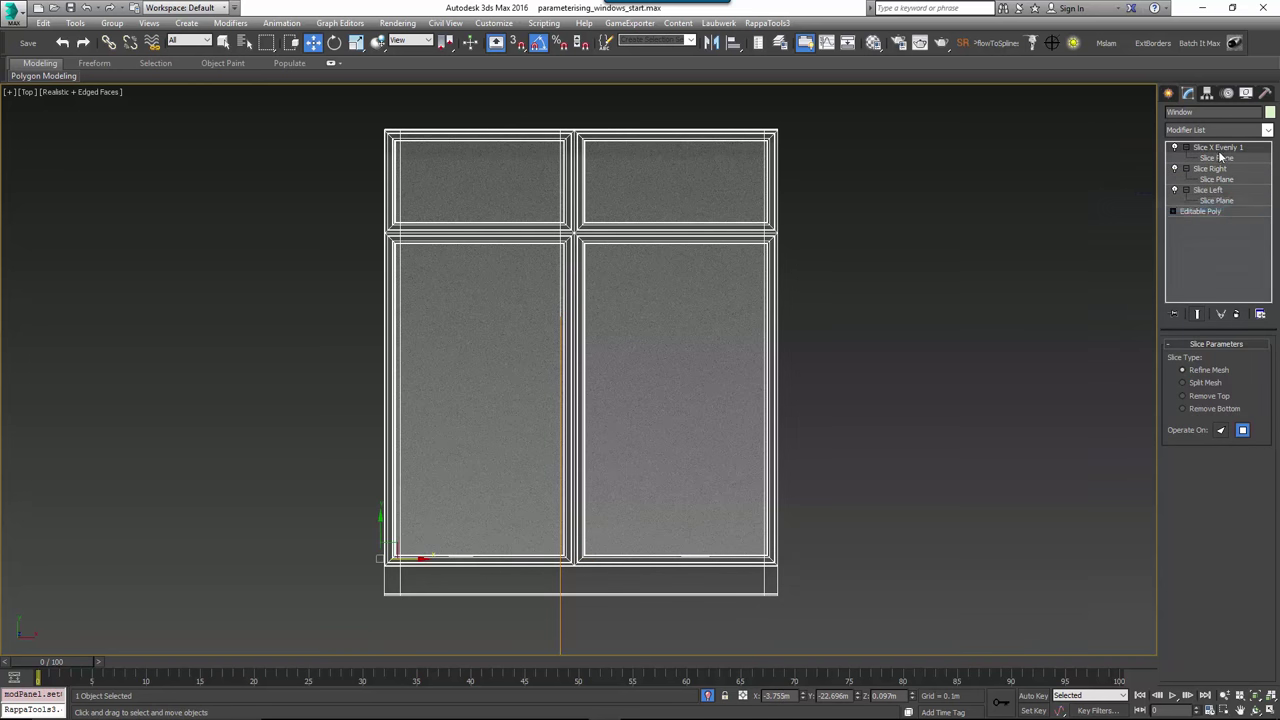
right_click(1212, 150)
left_click(1190, 219)
left_click(1222, 148)
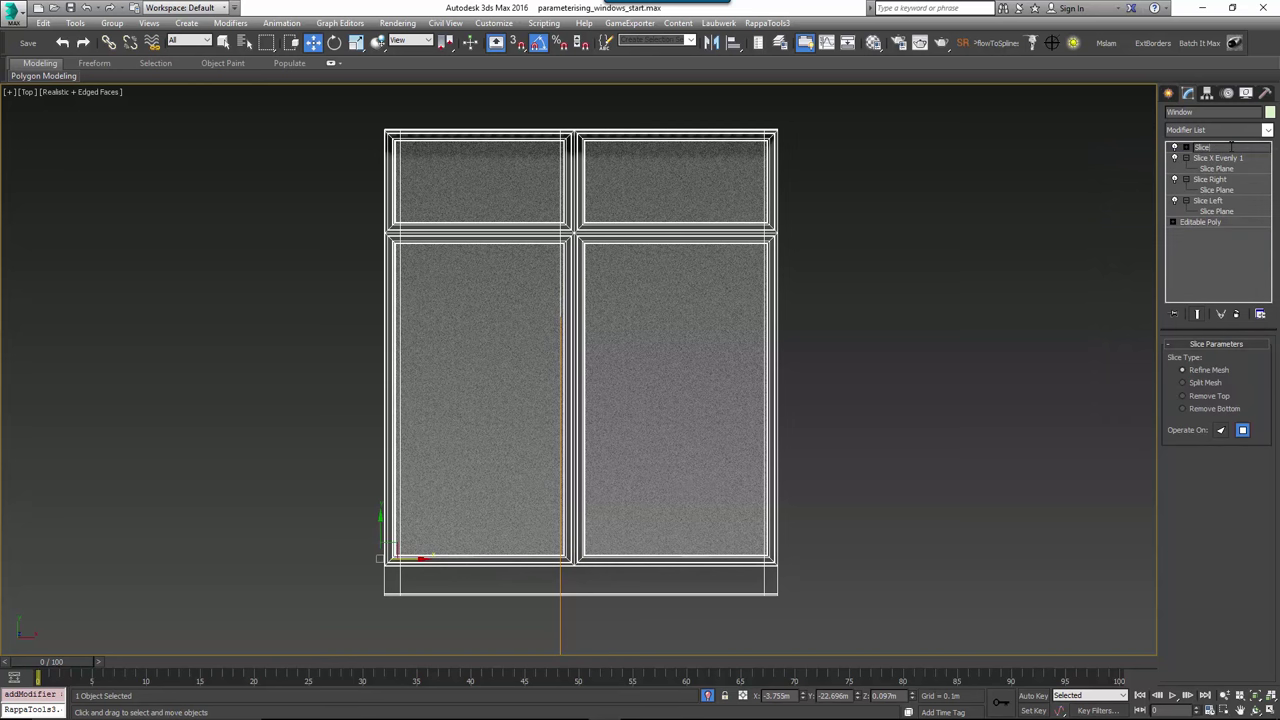
- Move the slice plane of Slice X Evenly 2 to just right of the window's centre mullion
left_click(1187, 148)
left_click(1216, 158)
left_click_drag(583, 557, 611, 557)
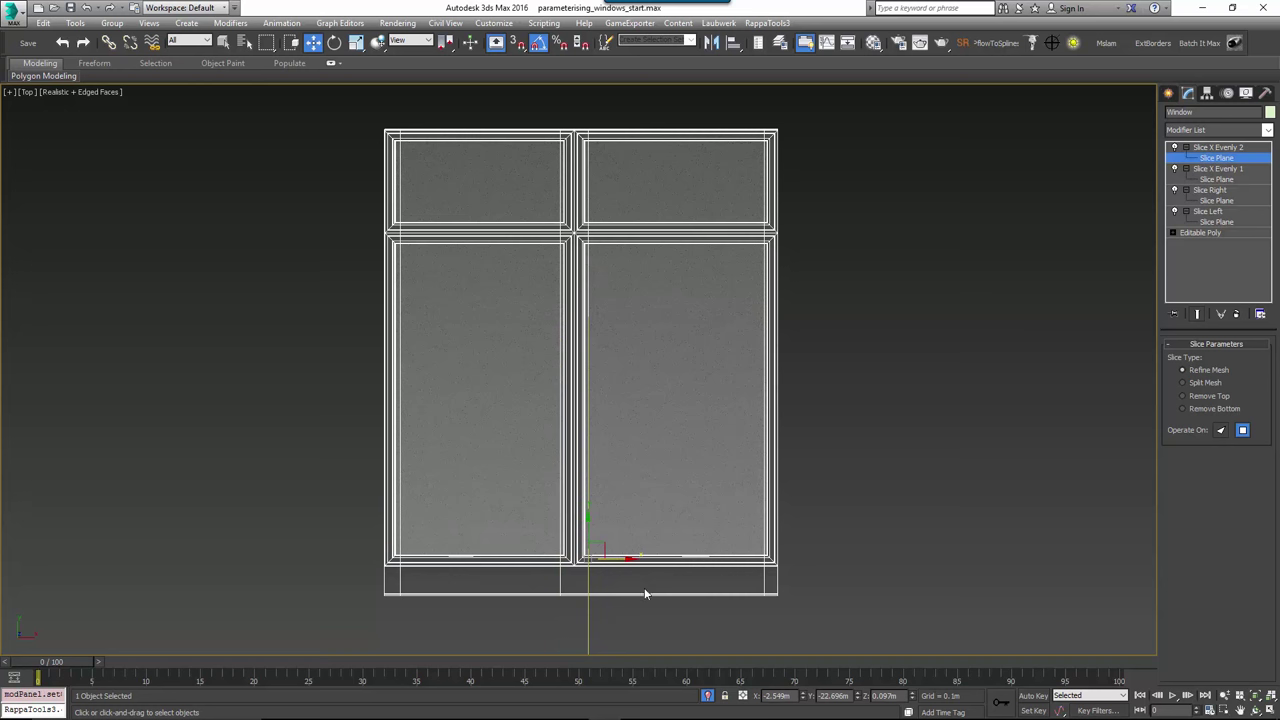
left_click(1216, 147)
- Add a fresh Slice modifier above Slice X Evenly 2 and rotate its slice plane so it cuts the window horizontally
left_click(1267, 130)
type("sl")
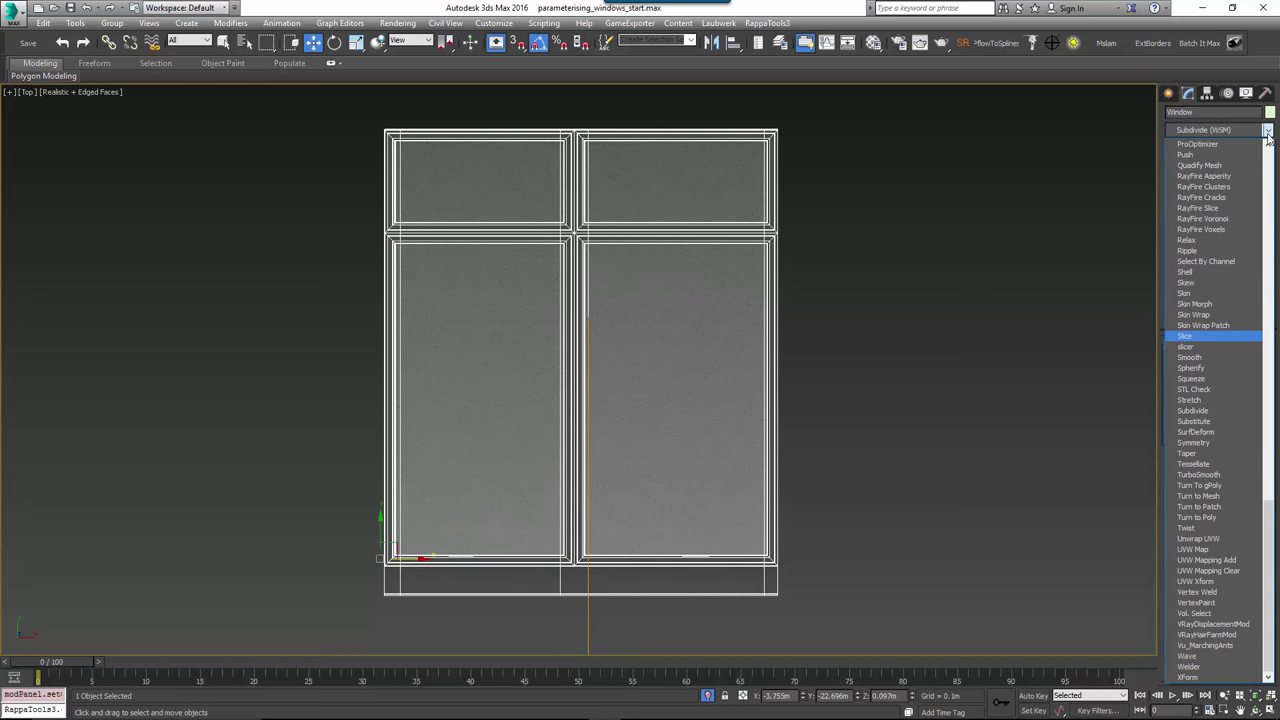
key("Return")
left_click(1187, 148)
left_click(1216, 158)
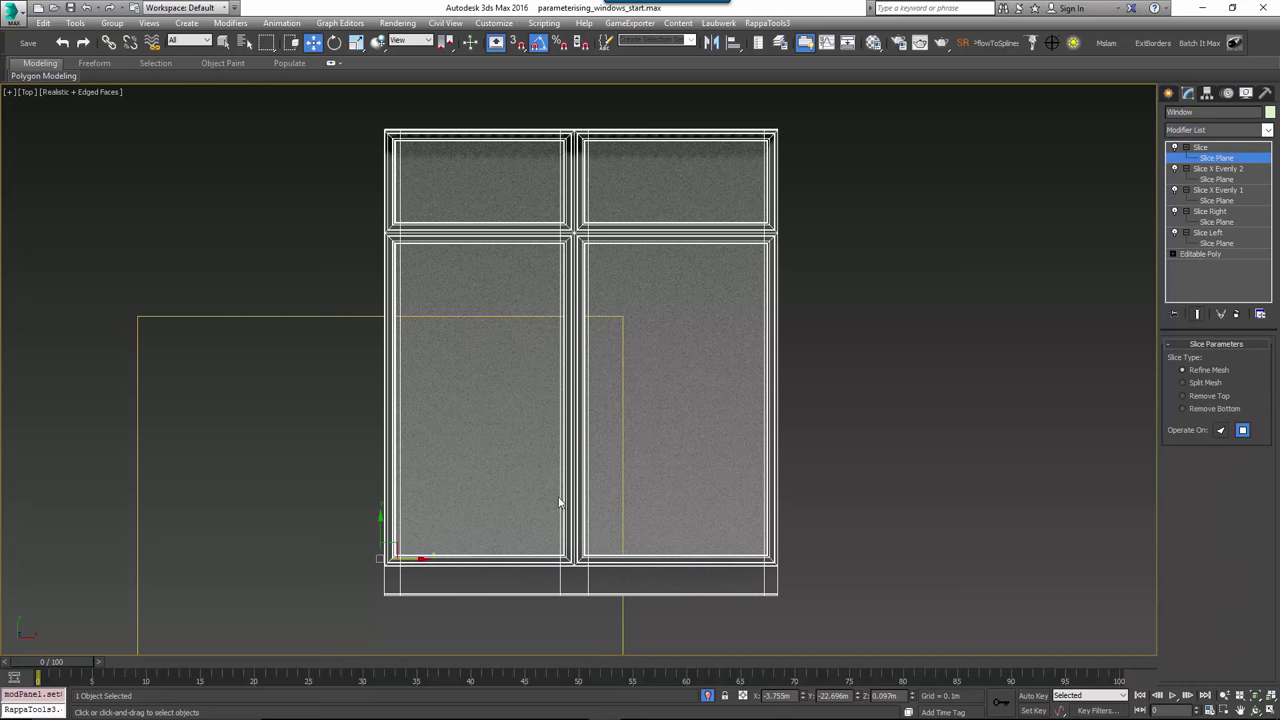
key("e")
left_click_drag(381, 543, 369, 484)
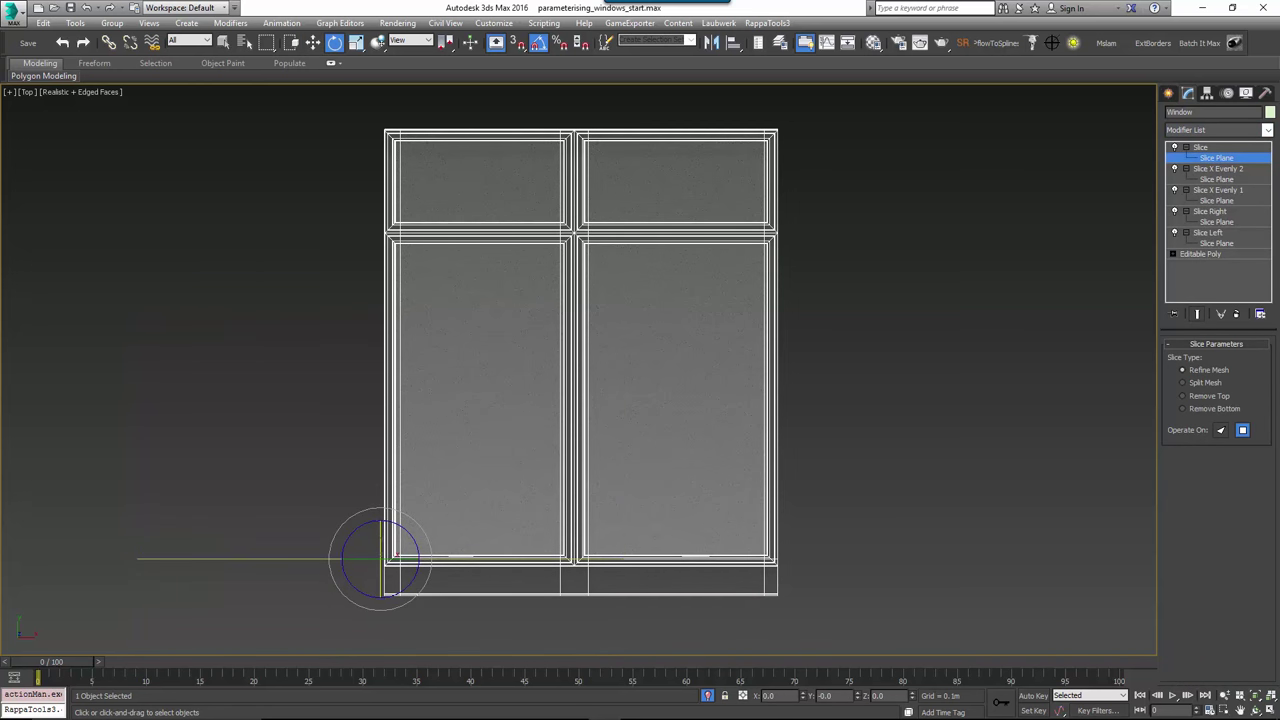
- Rename the horizontal slice as Slice Bottom and raise its plane to just above the window's bottom frame
right_click(1201, 150)
left_click(1201, 151)
key("End")
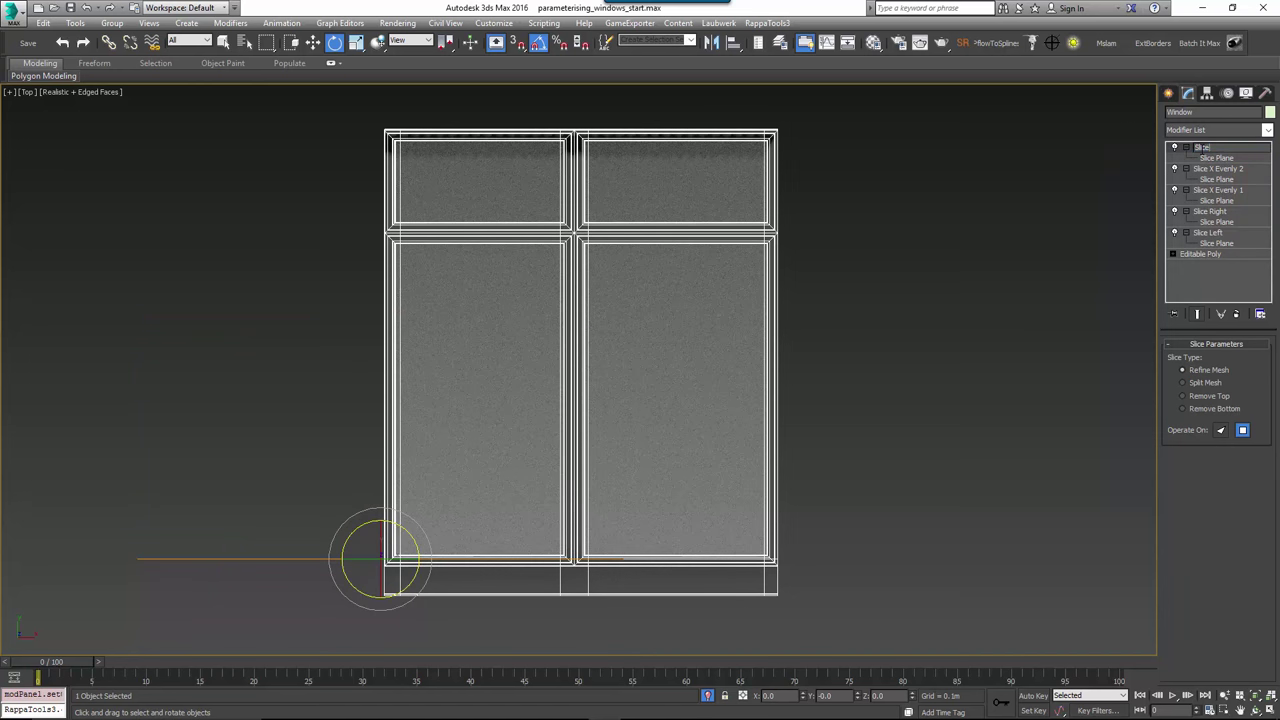
key("Return")
key("1")
key("w")
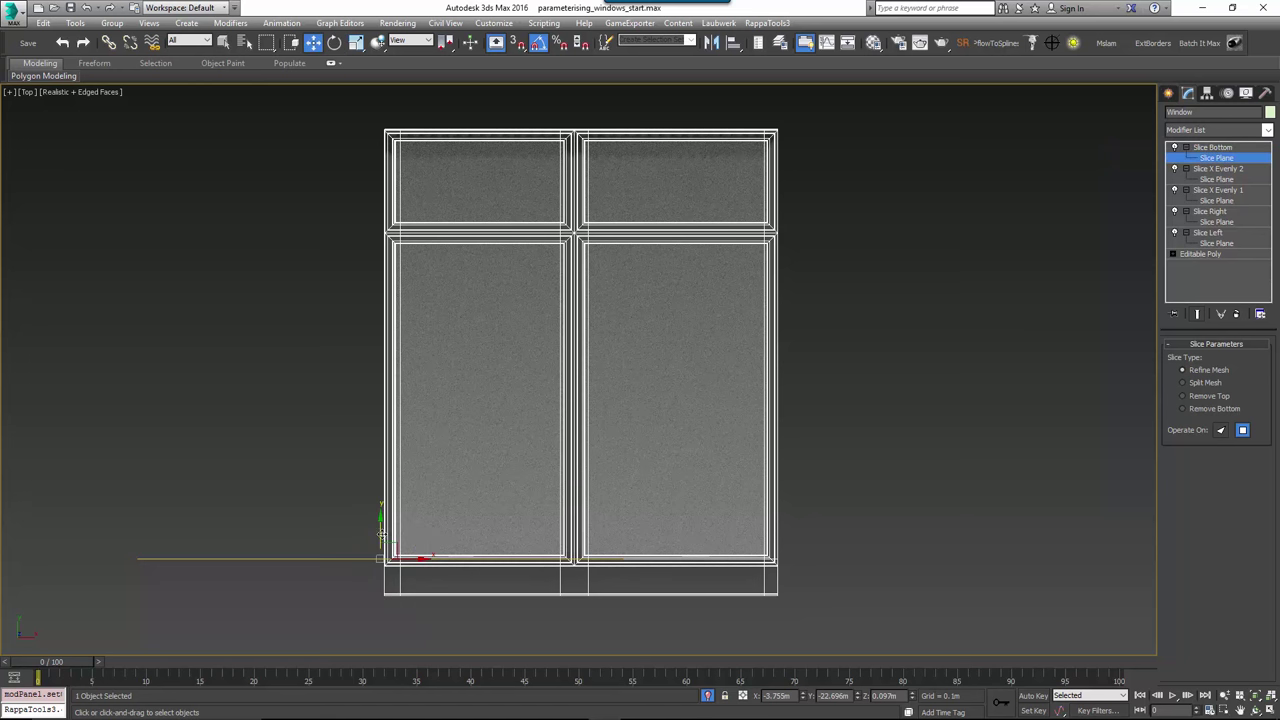
left_click_drag(380, 533, 380, 525)
- Duplicate the Slice Bottom modifier and move the copy's plane up to just below the window's top frame
right_click(1210, 148)
left_click(1122, 211)
left_click(1200, 147)
key("1")
left_click_drag(504, 522, 505, 118)
- Rename the duplicated horizontal slice modifier as Slice Top
right_click(1210, 150)
left_click(1205, 158)
type("Slice Top")
key("Return")
- Paste another copy of the horizontal slice modifier above Slice Top and name it Slice Y Evenly
right_click(1213, 147)
left_click(1176, 217)
right_click(1203, 148)
left_click(1172, 203)
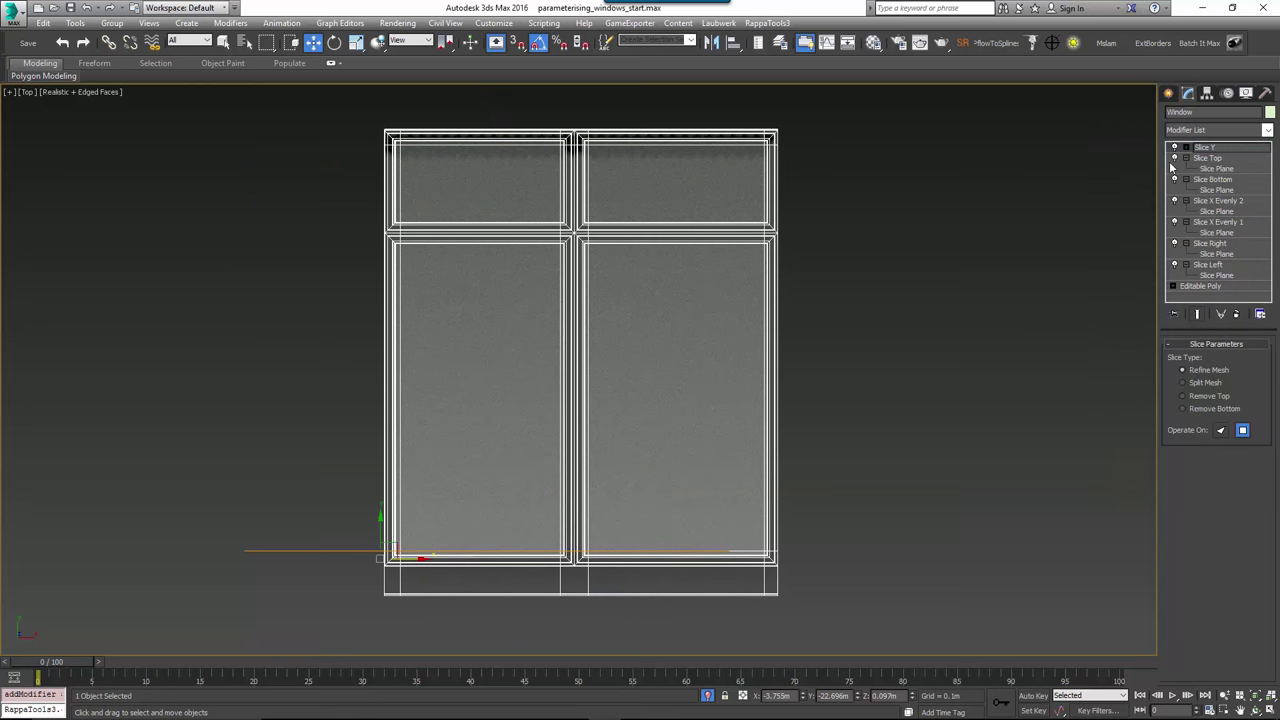
key("Return")
- Move the slice plane of Slice Y Evenly to just below the window's horizontal transom
key("1")
left_click_drag(488, 523, 480, 218)
left_click(1215, 147)
- Paste one more horizontal slice modifier and move its plane to just above the window's transom
right_click(1237, 150)
left_click(1200, 215)
left_click(1187, 148)
left_click(1214, 158)
left_click_drag(488, 527, 587, 195)
- Rename the topmost slice modifier as Slice Y Evenly 2
right_click(1205, 148)
left_click(1214, 152)
type("Slice Y Evenly 2")
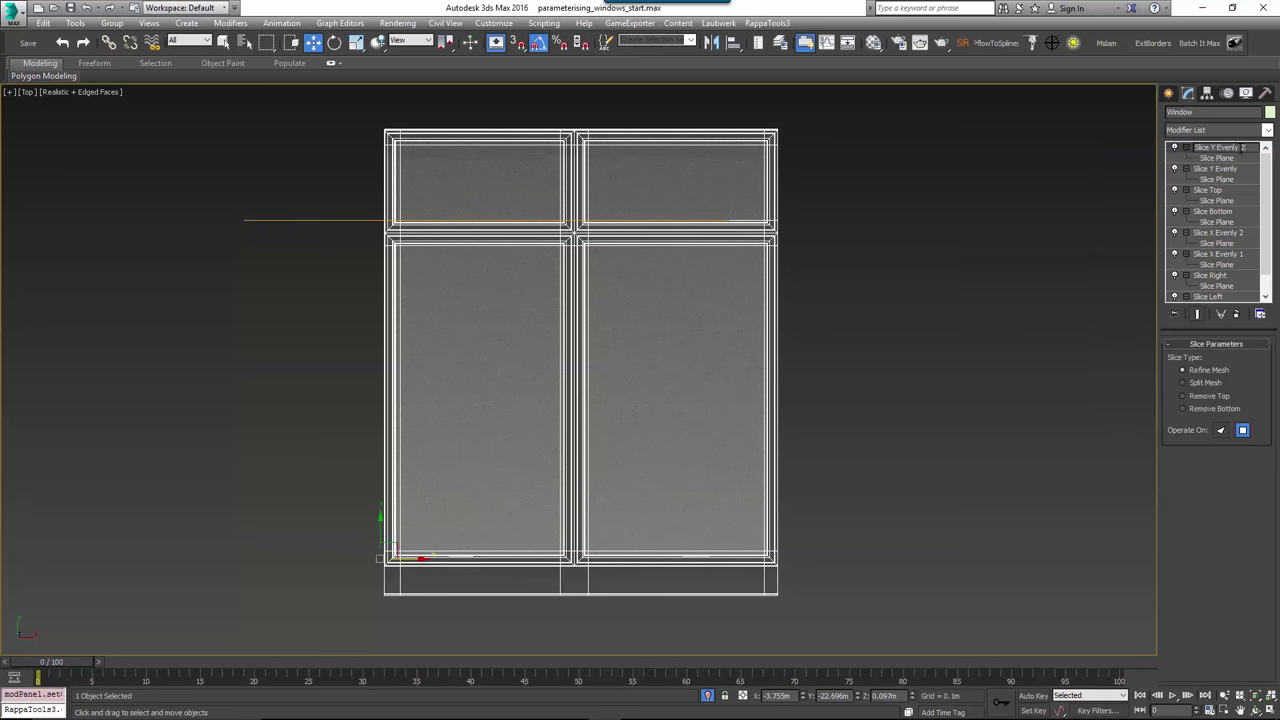
key("Return")
- Collapse the sub-object levels of all the slice modifiers in the stack
left_click(1186, 169)
left_click(1186, 147)
left_click(1186, 169)
left_click(1186, 179)
left_click(1186, 190)
left_click(1186, 200)
left_click(1186, 211)
left_click(1186, 221)
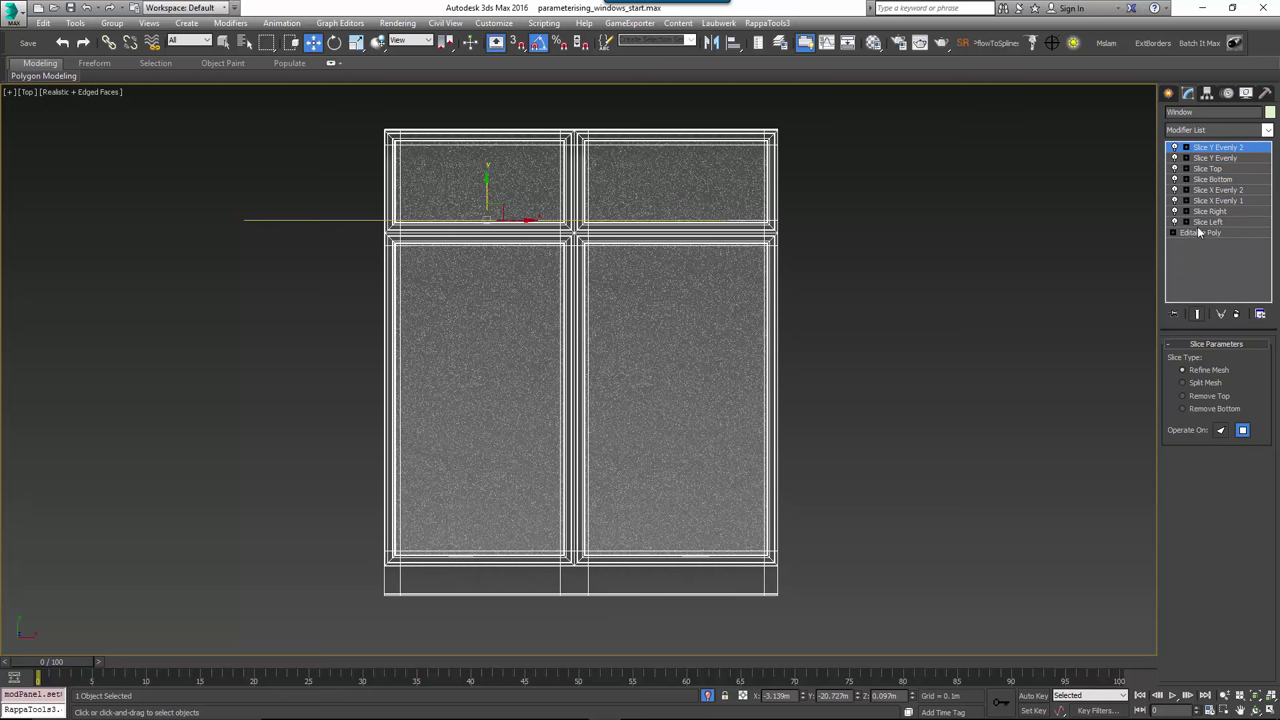
- Step through the slice modifiers in the stack to examine where each slice plane cuts the window
left_click(1219, 221)
left_click(1220, 202)
left_click(1218, 211)
left_click(1218, 191)
left_click(1214, 180)
left_click(1212, 170)
left_click(1213, 159)
left_click(1216, 148)
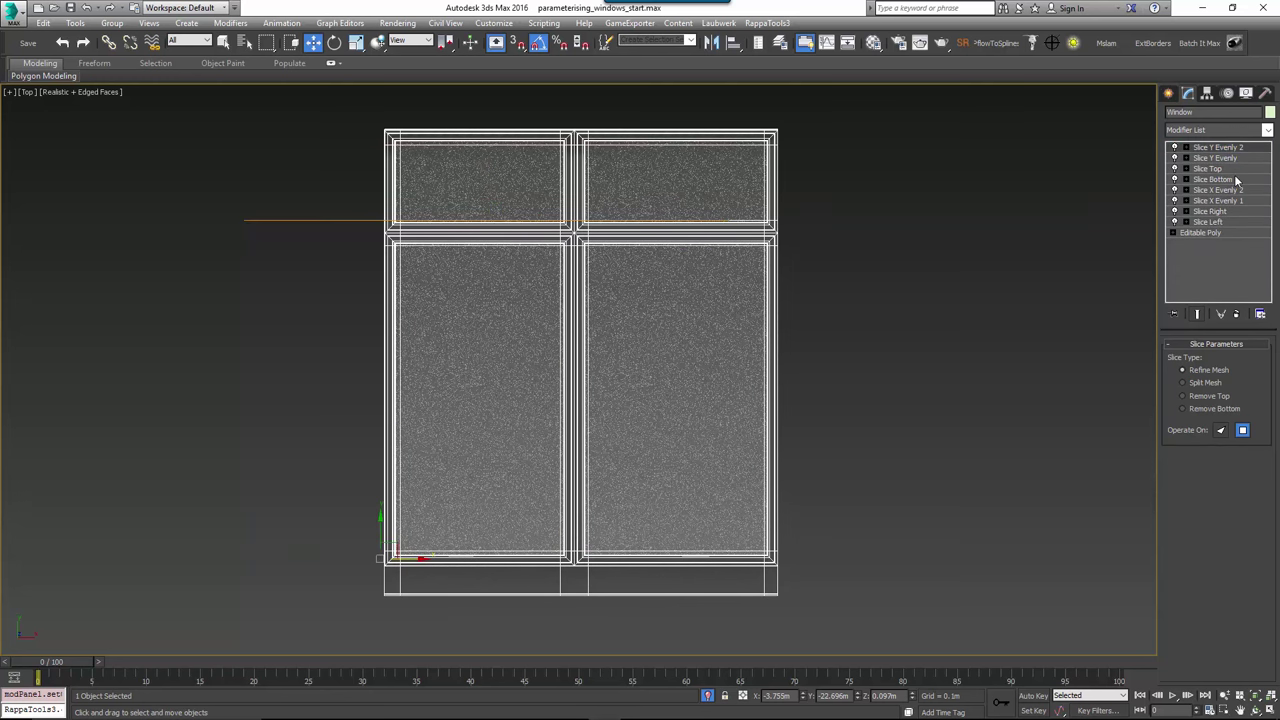
left_click(1216, 168)
left_click(1215, 157)
left_click(1216, 148)
left_click(1220, 223)
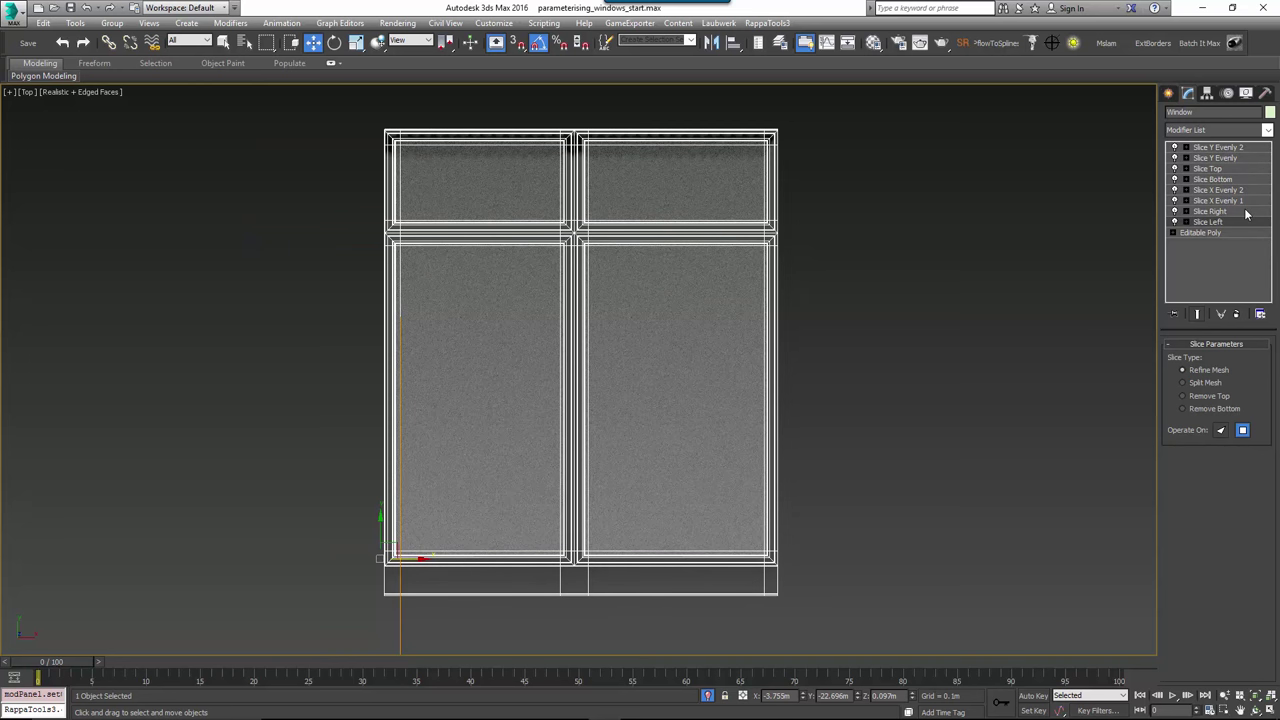
- Set the slice type of Slice Bottom to Remove Top, leaving only the window's bottom strip
left_click(1228, 180)
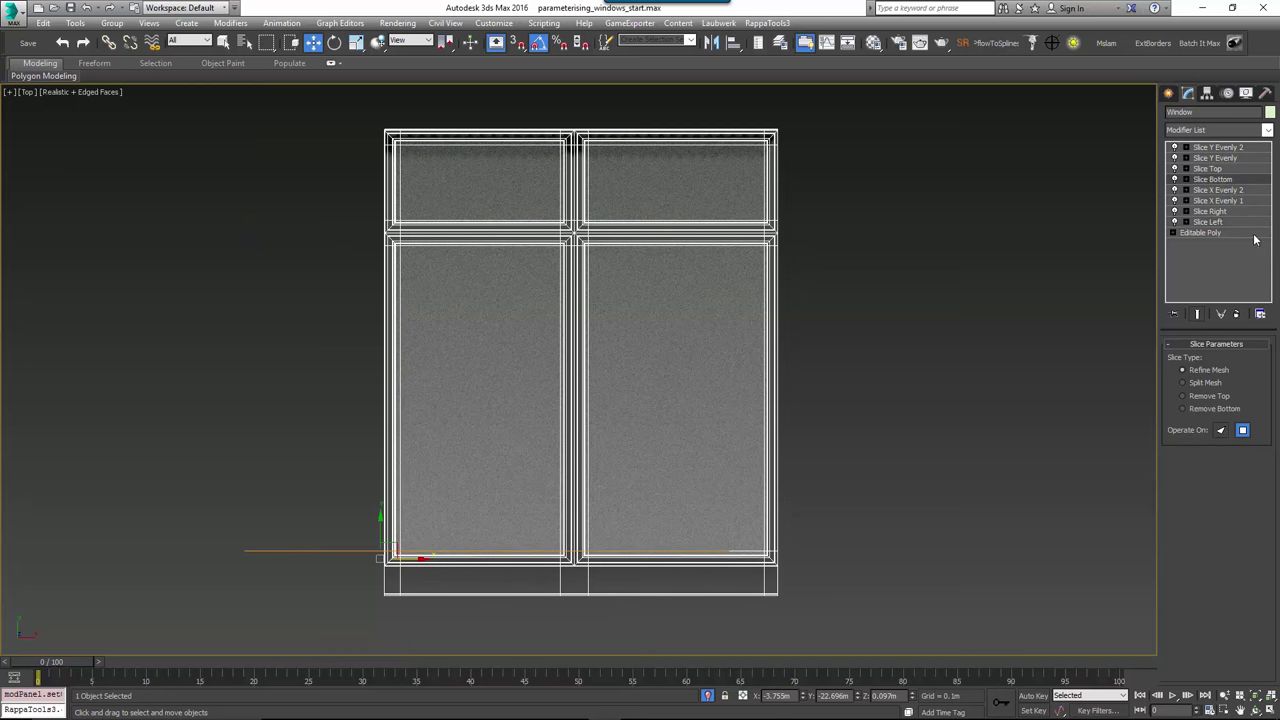
left_click(1215, 396)
middle_click_drag(640, 586, 623, 389)
scroll(428, 380, "up", 3)
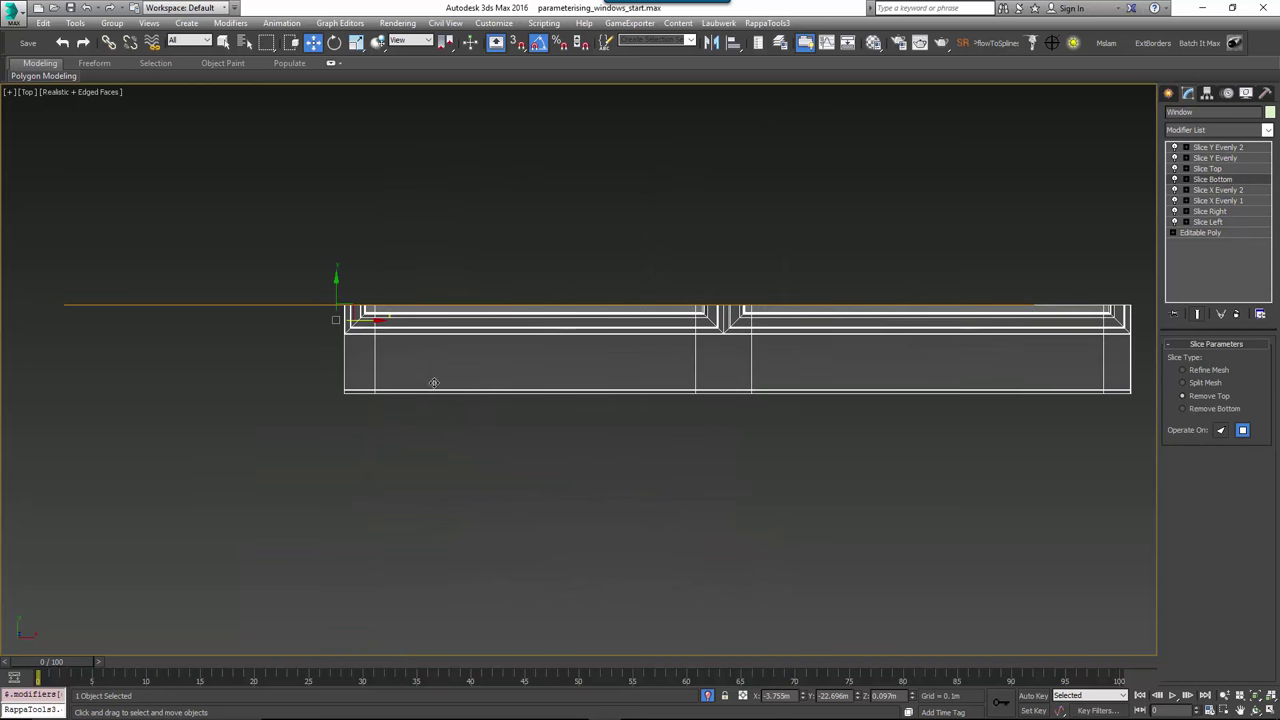
- Set the slice type of Slice Left to Remove Bottom to isolate the bottom-left corner piece
left_click(1237, 220)
left_click(1228, 409)
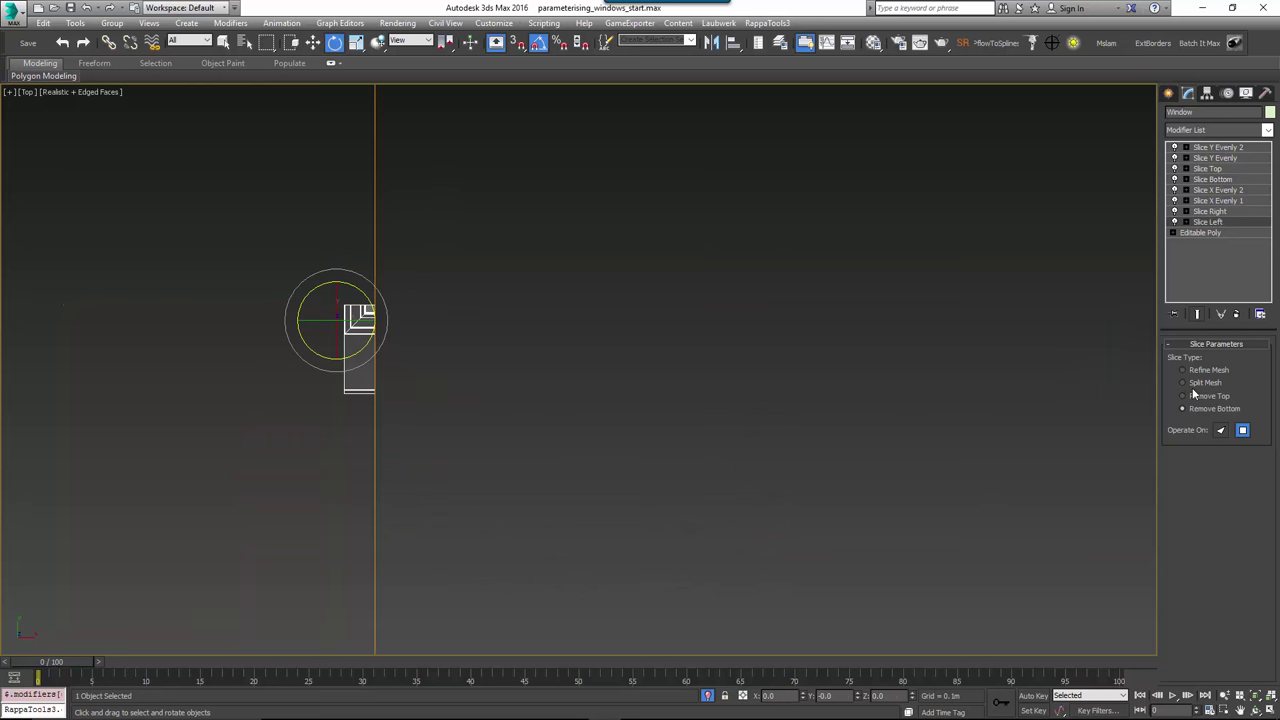
middle_click_drag(452, 363, 447, 385)
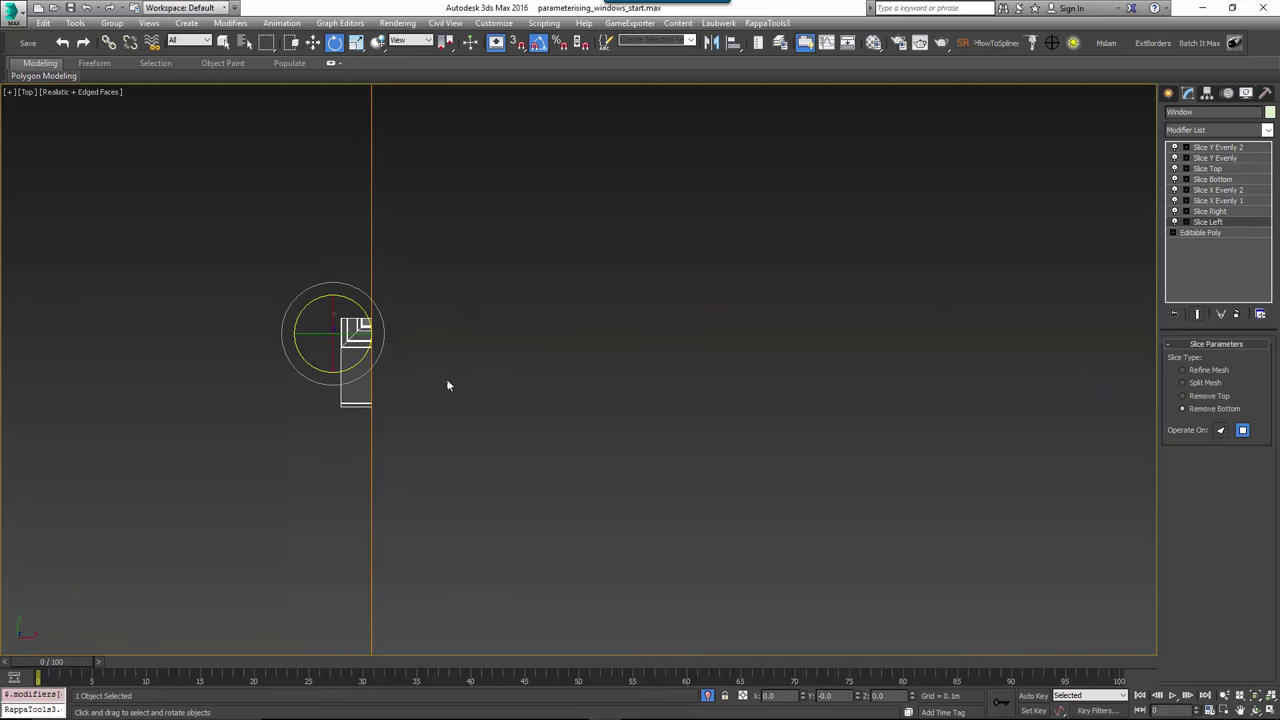
- Clone the isolated corner piece with the name Bottom Corner
key("ctrl+v")
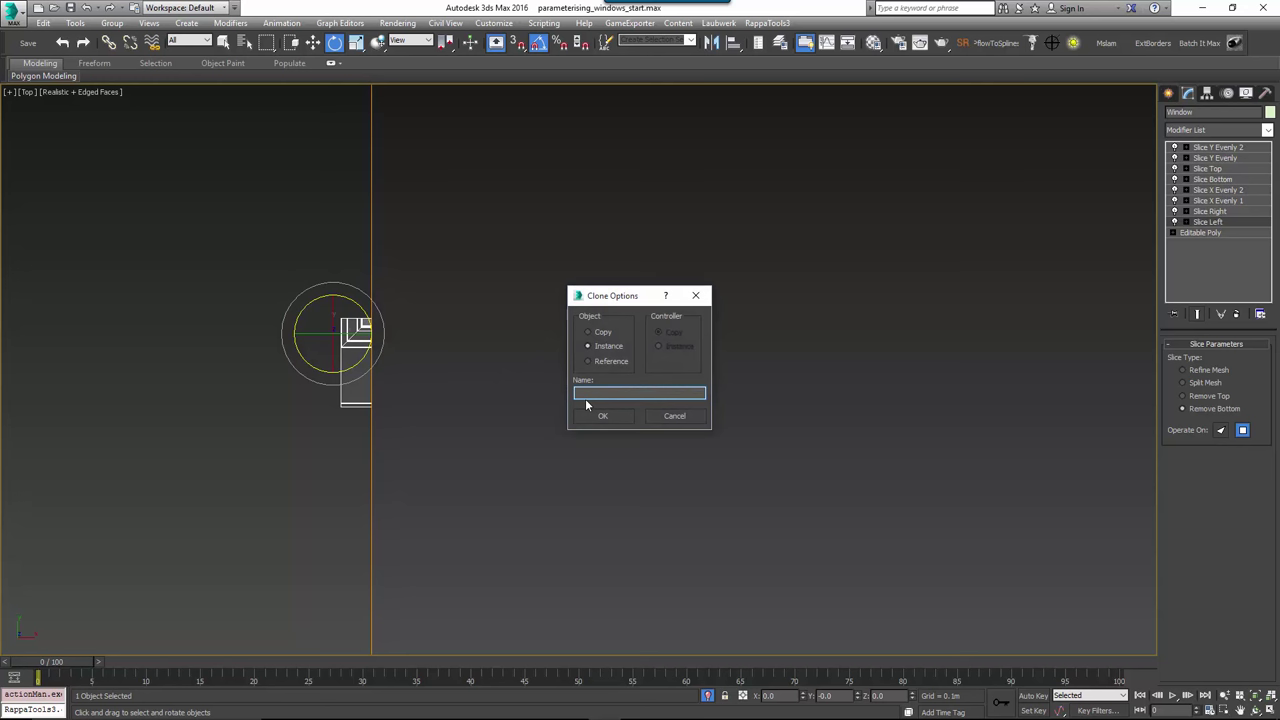
type("Bottom Corner")
key("Return")
- Isolate the bottom rail section by setting Slice Left to Remove Top and Slice X Evenly 1 to Remove Bottom
left_click(1232, 224)
left_click(1217, 396)
left_click(1222, 205)
left_click(1214, 409)
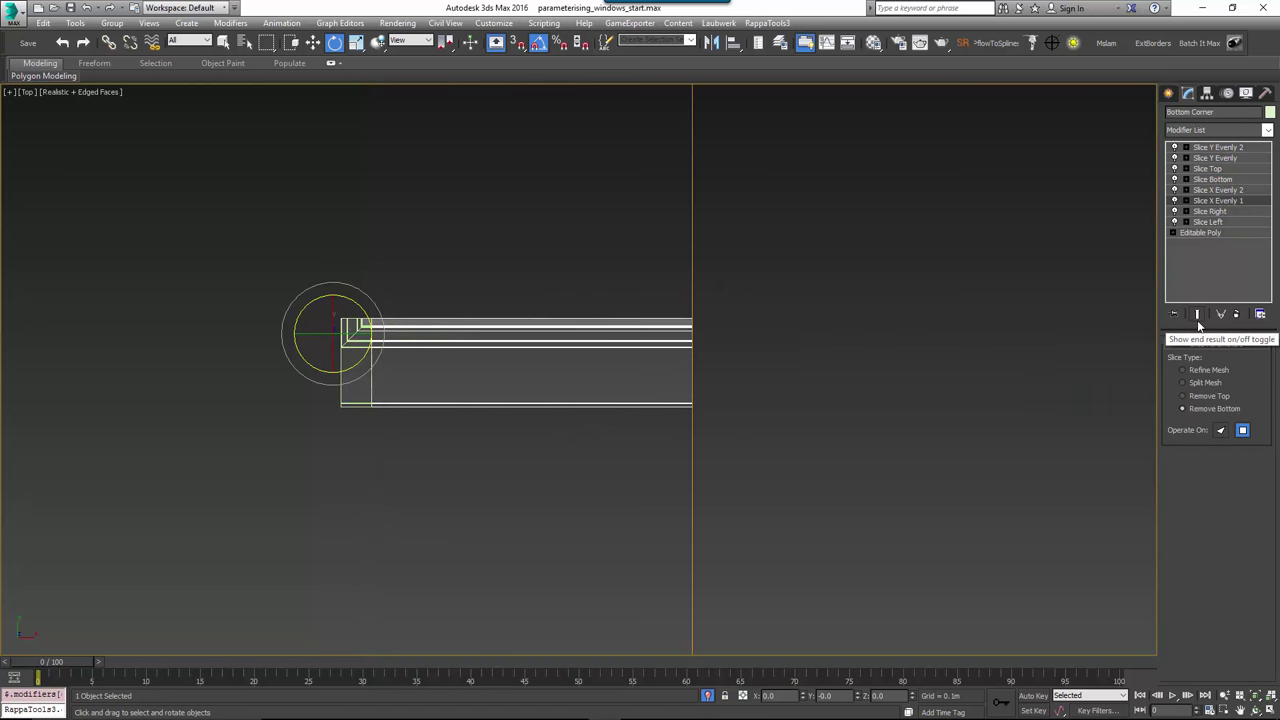
- Clone the bottom rail piece as an instance named Bottom Corner001 and make its modifiers unique
key("ctrl+v")
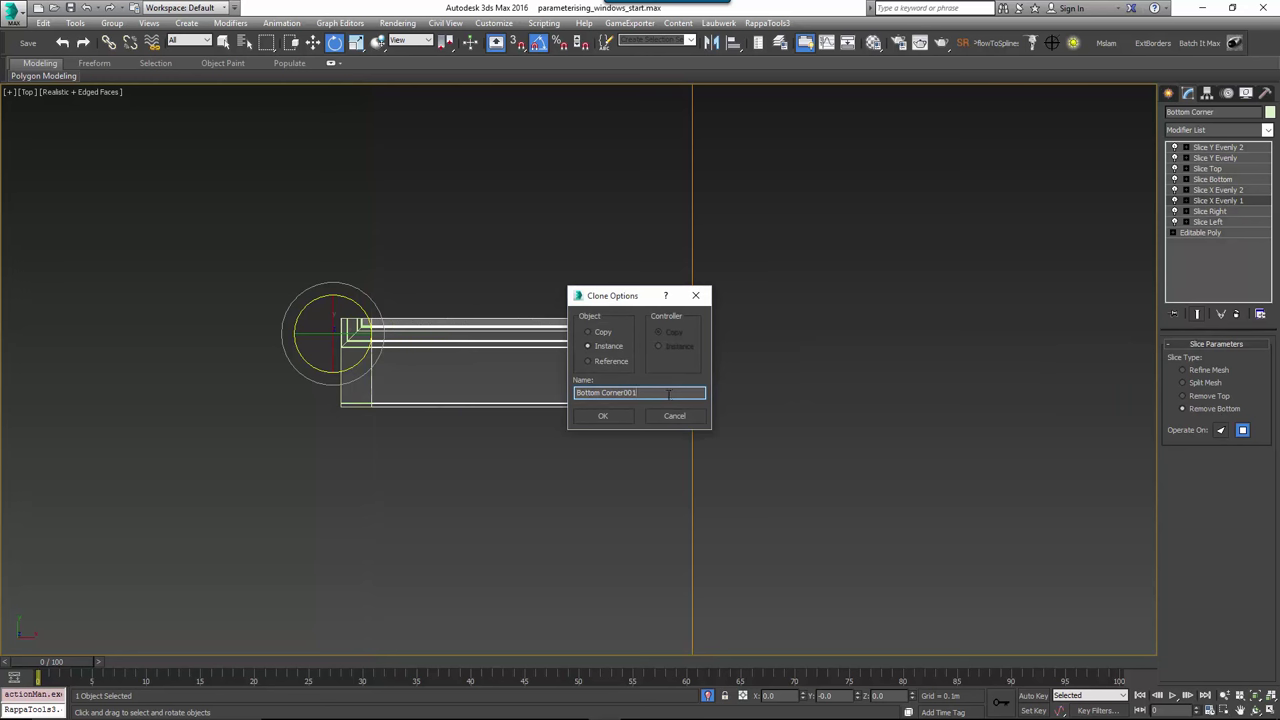
left_click(610, 417)
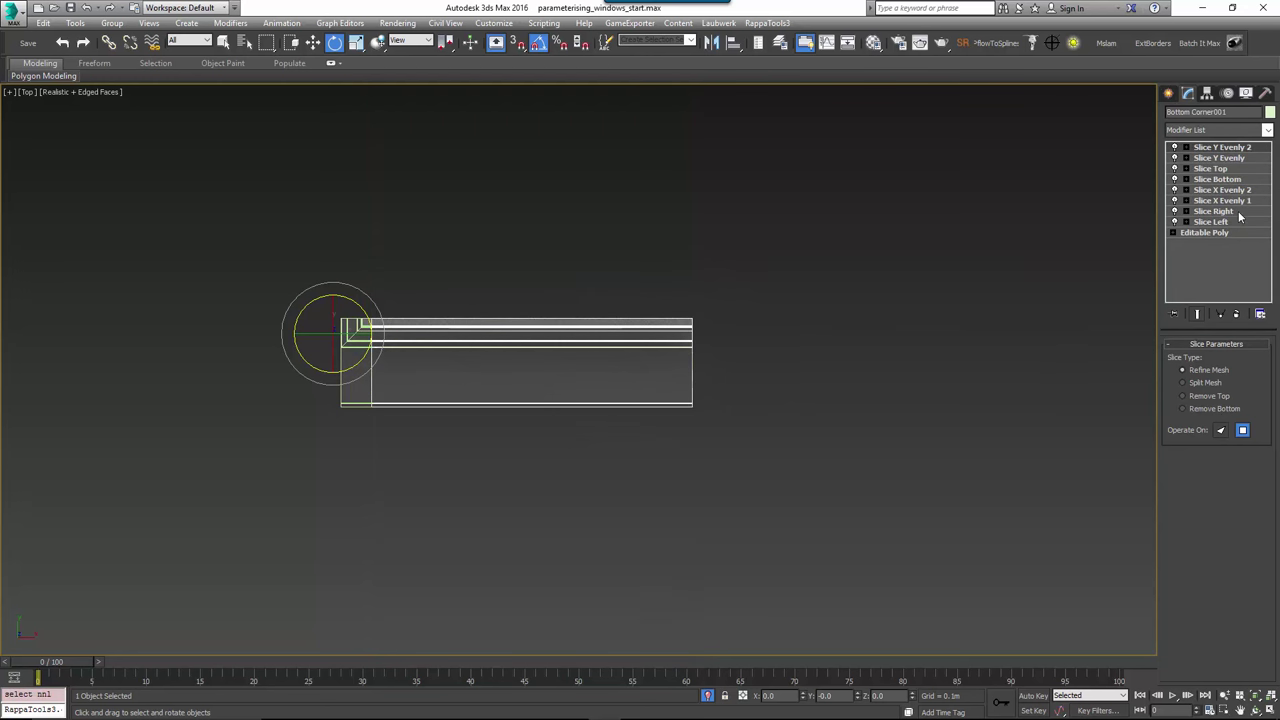
left_click(1220, 314)
- Isolate the bottom mullion section by setting Slice X Evenly 1 to Remove Top and Slice X Evenly 2 to Remove Bottom
left_click(1224, 202)
left_click(1228, 397)
left_click(1216, 198)
left_click(1217, 191)
left_click(1214, 408)
- Clone the bottom mullion piece and trim it to the mullion above, with Slice Bottom on Remove Bottom and Slice Y Evenly on Remove Top
key("ctrl+v")
left_click(610, 419)
left_click(1213, 179)
left_click(1217, 410)
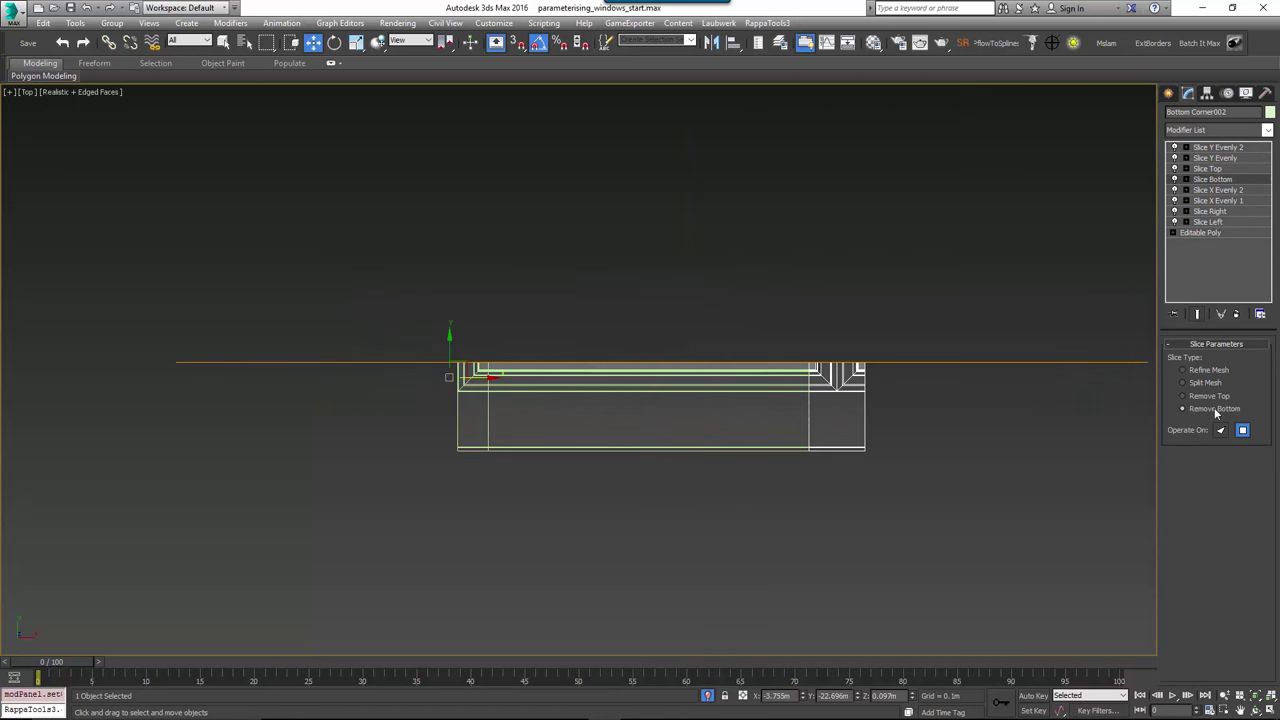
left_click(1209, 169)
left_click(1217, 397)
- Clone the vertical mullion piece and trim it towards the glass panel by setting Slice X Evenly 1 to Remove Bottom
key("ctrl+v")
left_click(1217, 190)
left_click(1217, 398)
left_click(1217, 201)
left_click(1214, 409)
- Clone the panel piece, trim it to the left frame with Slice Left on Remove Bottom, and set Slice Y Evenly 2 to Remove Top
key("ctrl+v")
left_click(610, 419)
left_click_drag(651, 419, 605, 387)
key("ctrl+z")
left_click(1209, 222)
left_click(1214, 409)
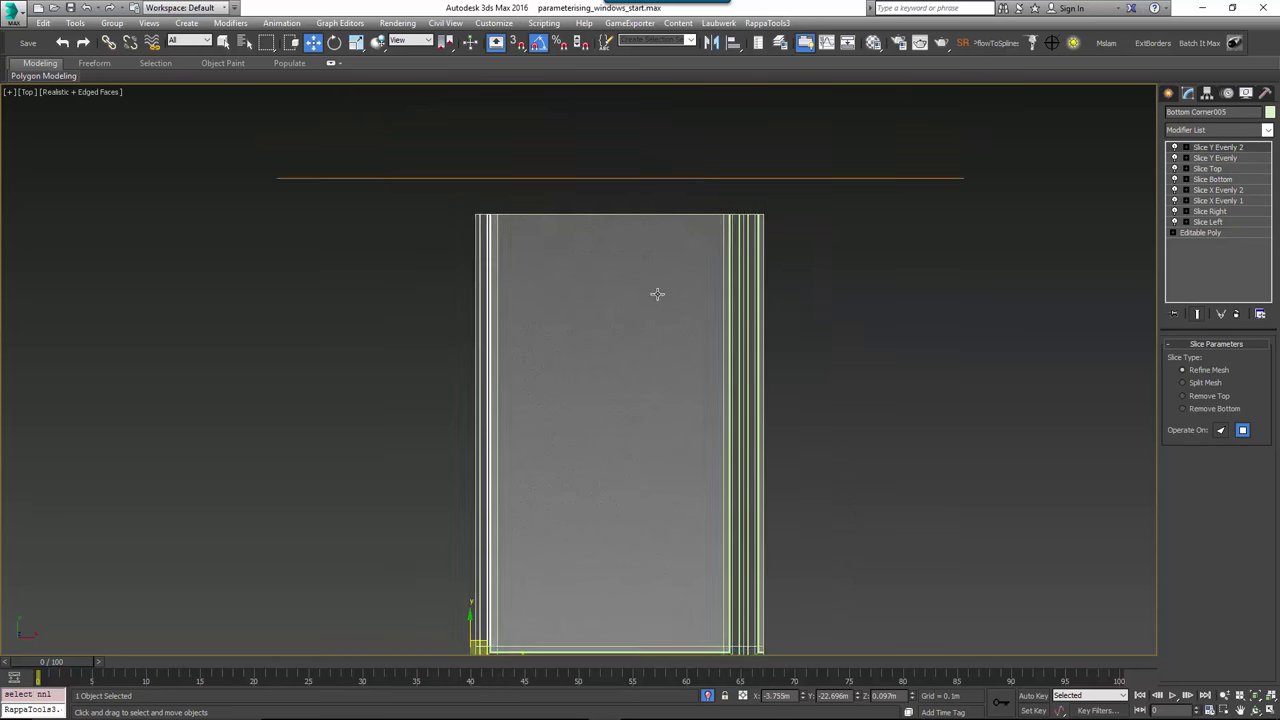
left_click(1210, 396)
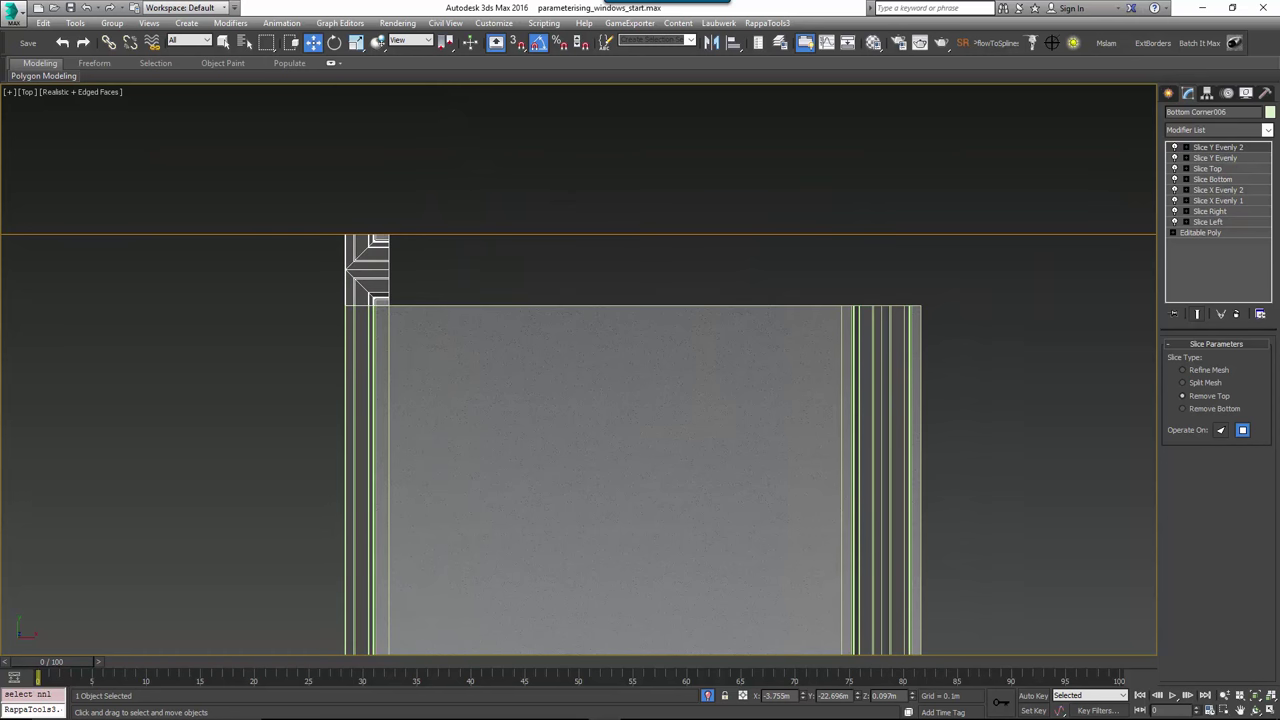
- Clone the mullion pieces and trim the upper-left copies, setting Slice Y Evenly 2 and Slice Left to Remove Bottom and Slice Top to Remove Top
key("ctrl+v")
key("Return")
left_click(1238, 158)
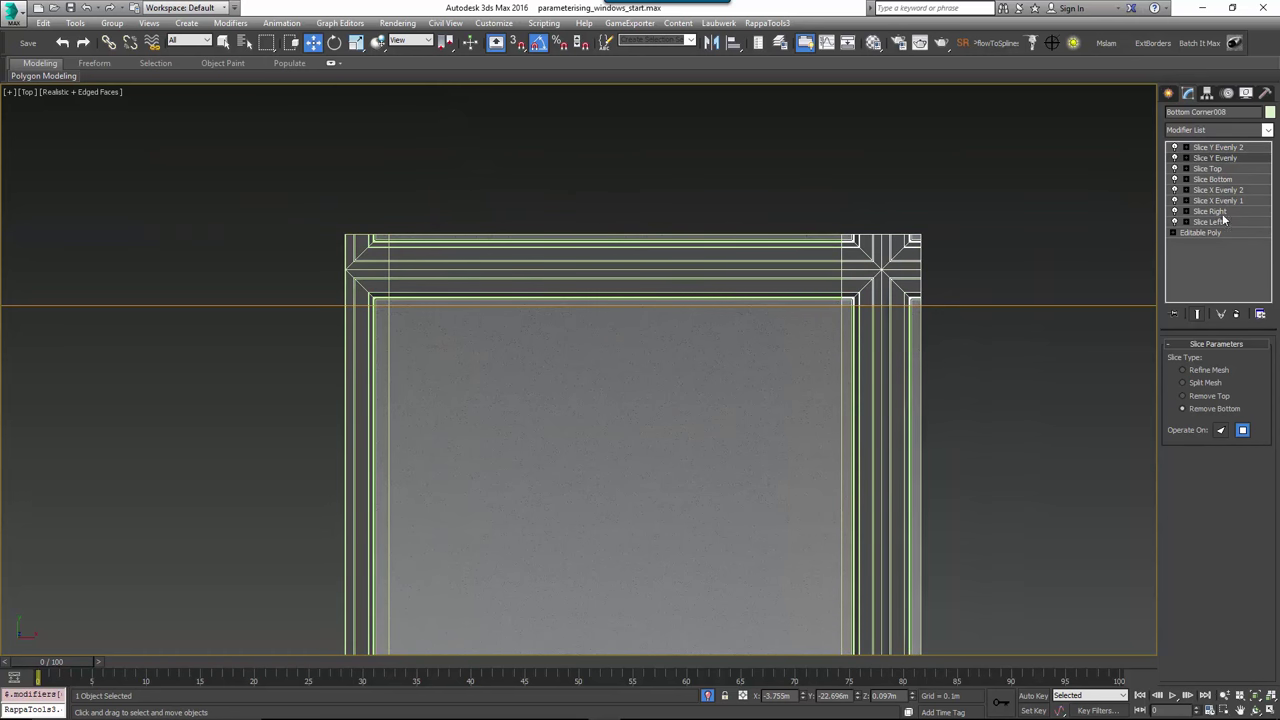
key("ctrl+v")
key("Return")
left_click(1225, 147)
left_click(1214, 408)
left_click(1212, 169)
left_click(1215, 397)
left_click(1228, 148)
left_click(1208, 222)
left_click(1214, 408)
- Clone the upper window pieces and isolate further sections by setting Slice Top and Slice X Evenly 1 to Remove Top
key("ctrl+v")
left_click(603, 416)
left_click(1208, 169)
left_click(1214, 408)
left_click(1210, 396)
key("ctrl+v")
left_click(603, 416)
left_click(1218, 200)
left_click(1210, 396)
key("ctrl+v")
left_click(603, 416)
- Move the sliced bottom, side, panel and mullion pieces apart so that each lies separately around the window
scroll(677, 354, "down", 3)
left_click_drag(584, 592, 557, 592)
left_click_drag(669, 594, 657, 606)
left_click_drag(769, 574, 784, 587)
left_click_drag(581, 474, 547, 478)
left_click_drag(661, 451, 636, 455)
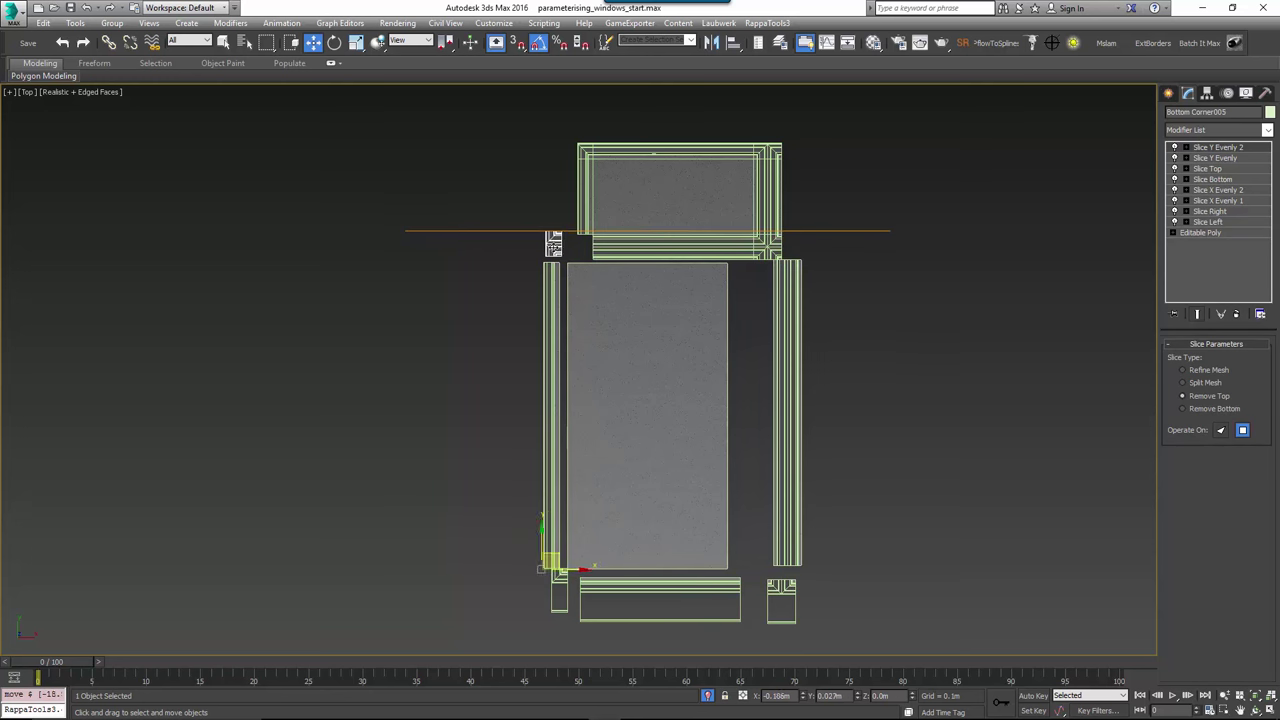
left_click_drag(611, 247, 611, 245)
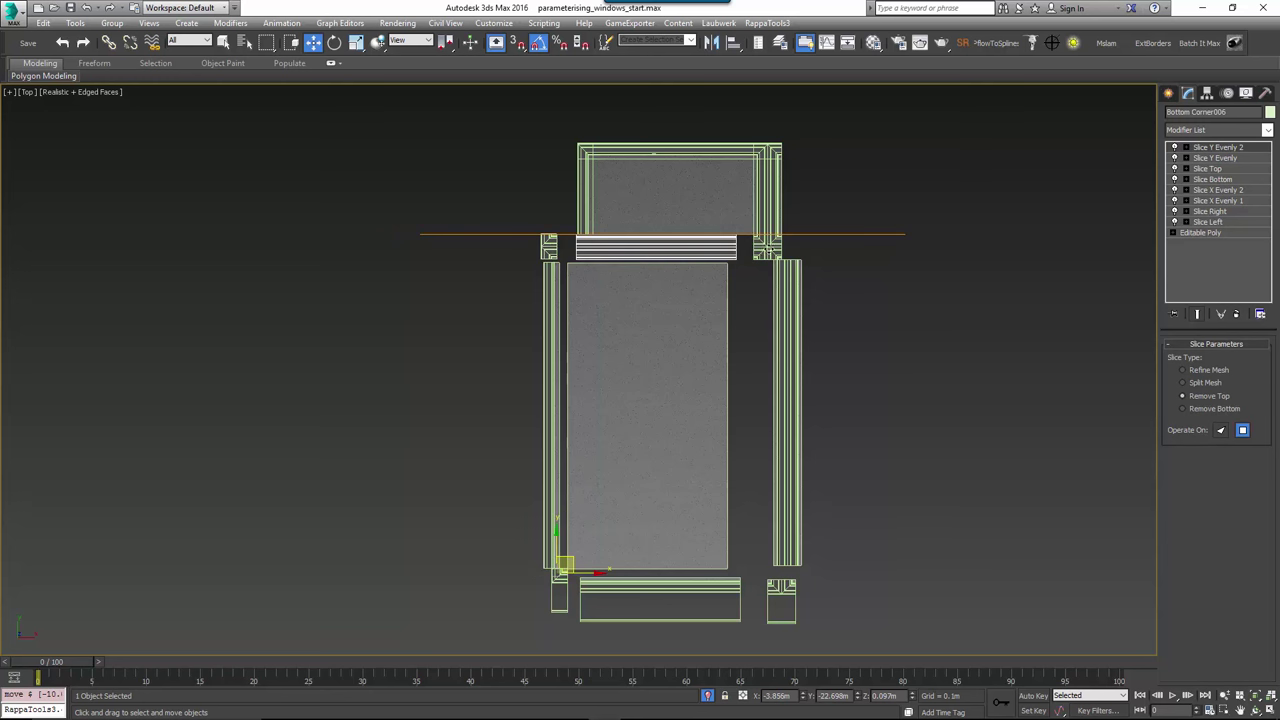
left_click(838, 206)
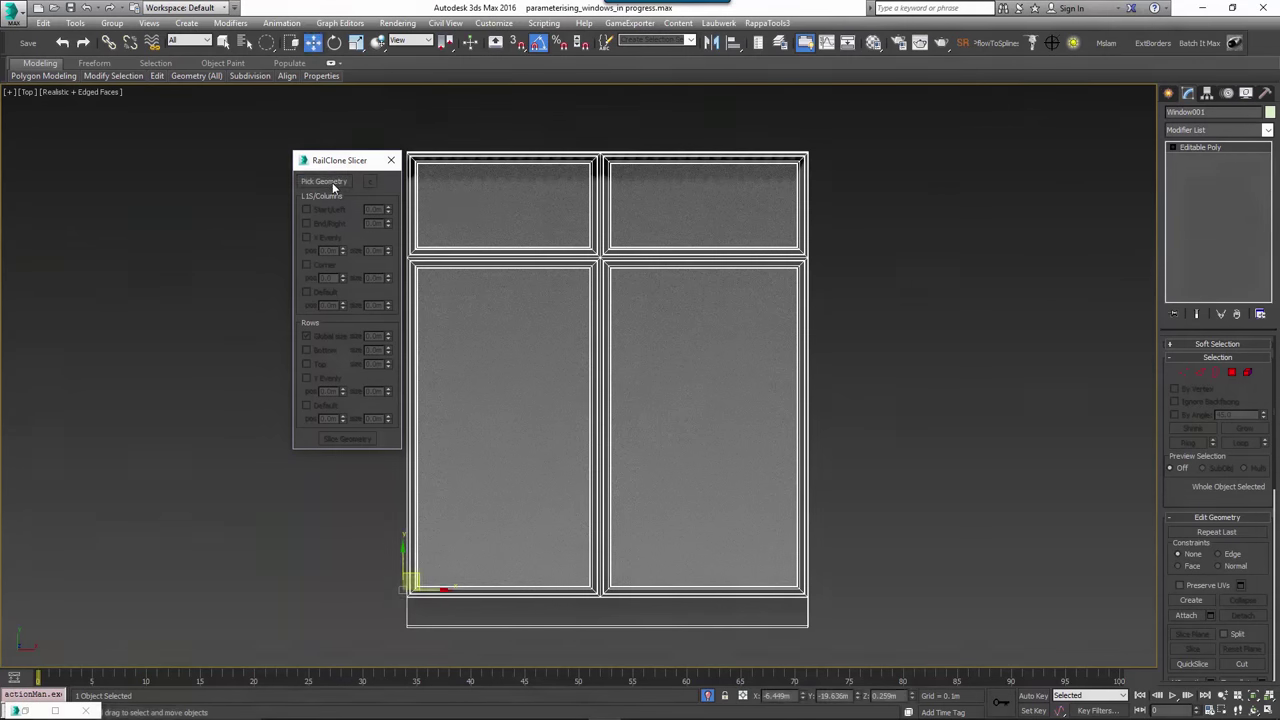
- Pick the window in RailClone Slicer and define its column slices with End/Right, X Evenly and Default enabled
left_click(335, 182)
left_click(306, 223)
left_click(306, 237)
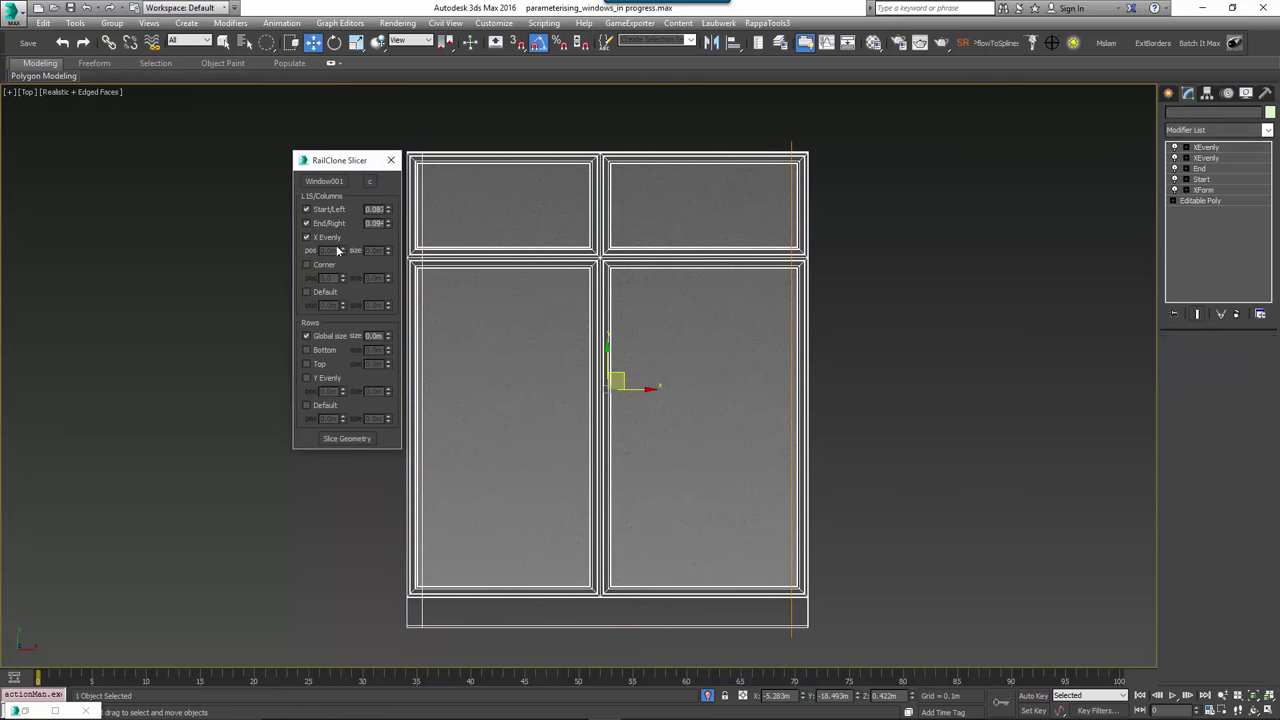
left_click_drag(380, 156, 378, 127)
left_click(306, 291)
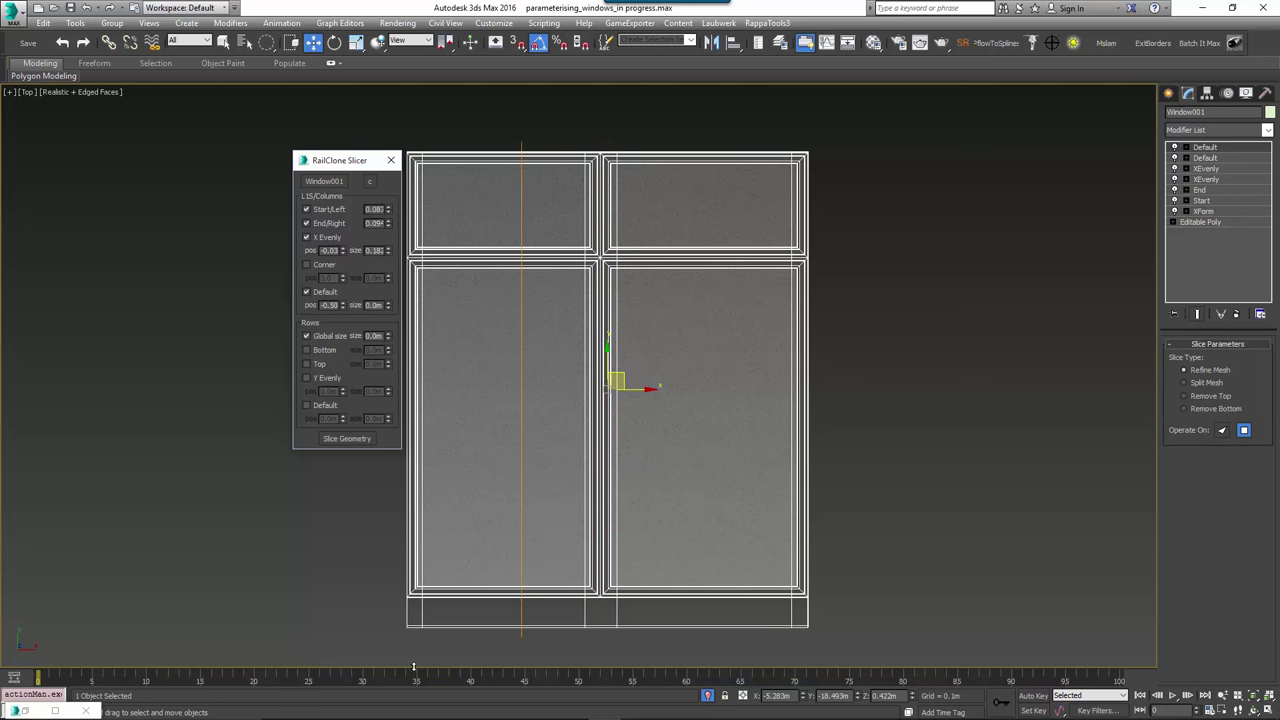
- Define the Bottom, Top, Y Evenly and Default row slices in RailClone Slicer, and slice the window geometry
left_click(322, 350)
left_click(320, 364)
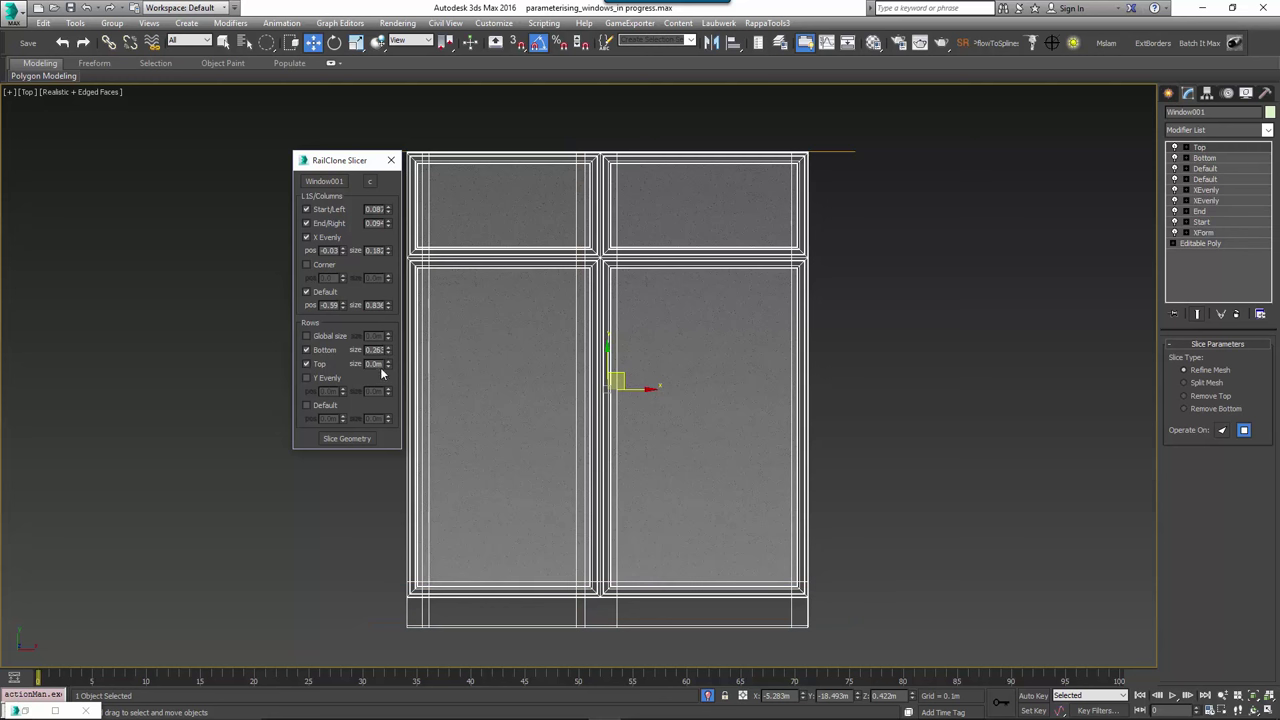
left_click(308, 379)
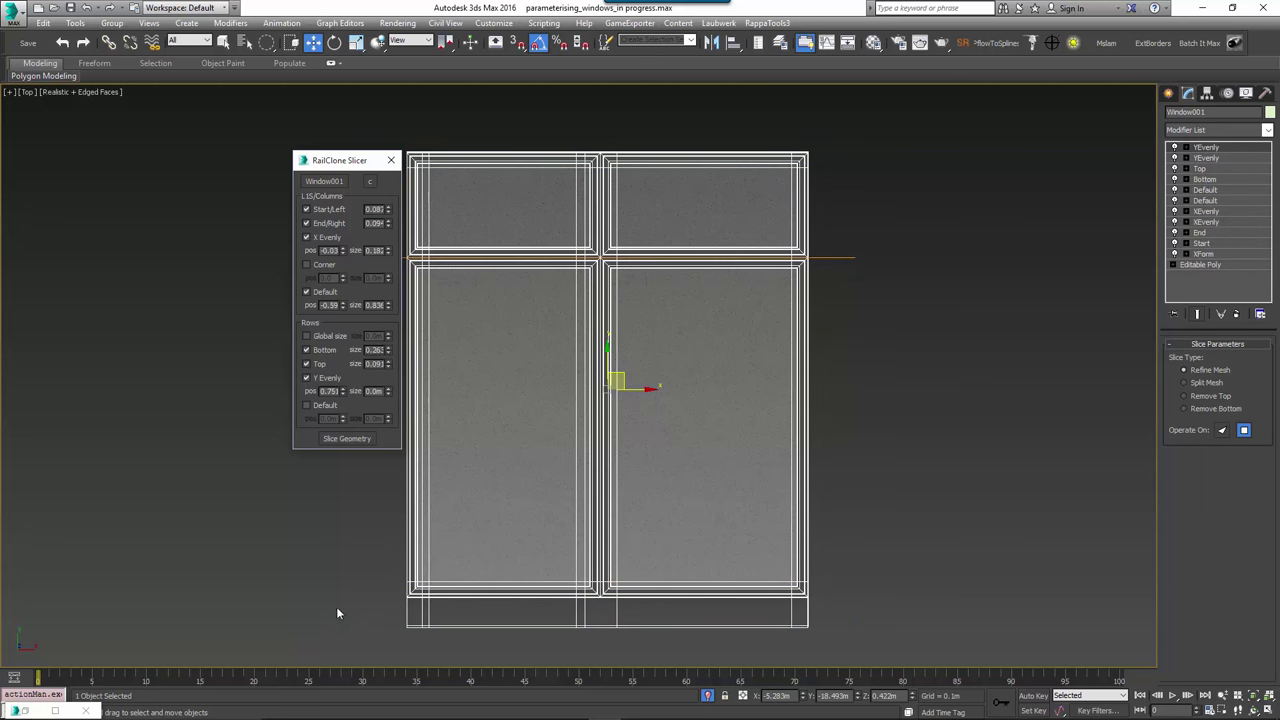
left_click(324, 405)
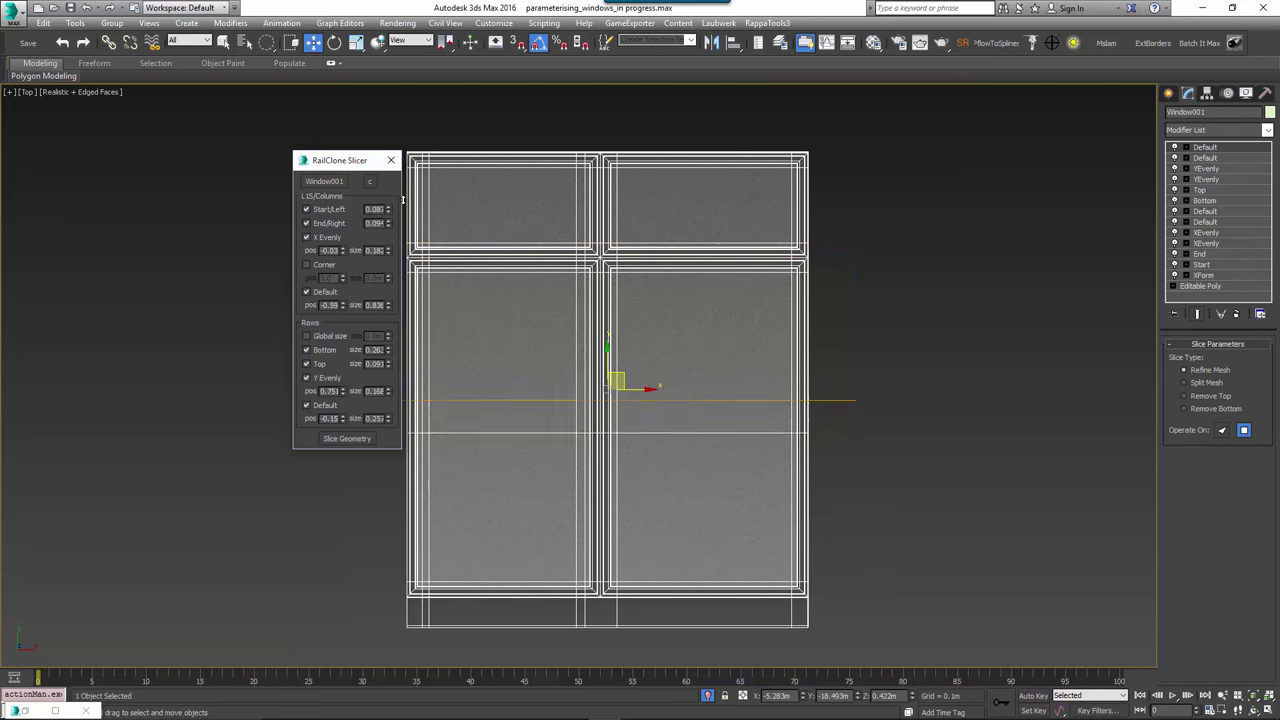
left_click(334, 440)
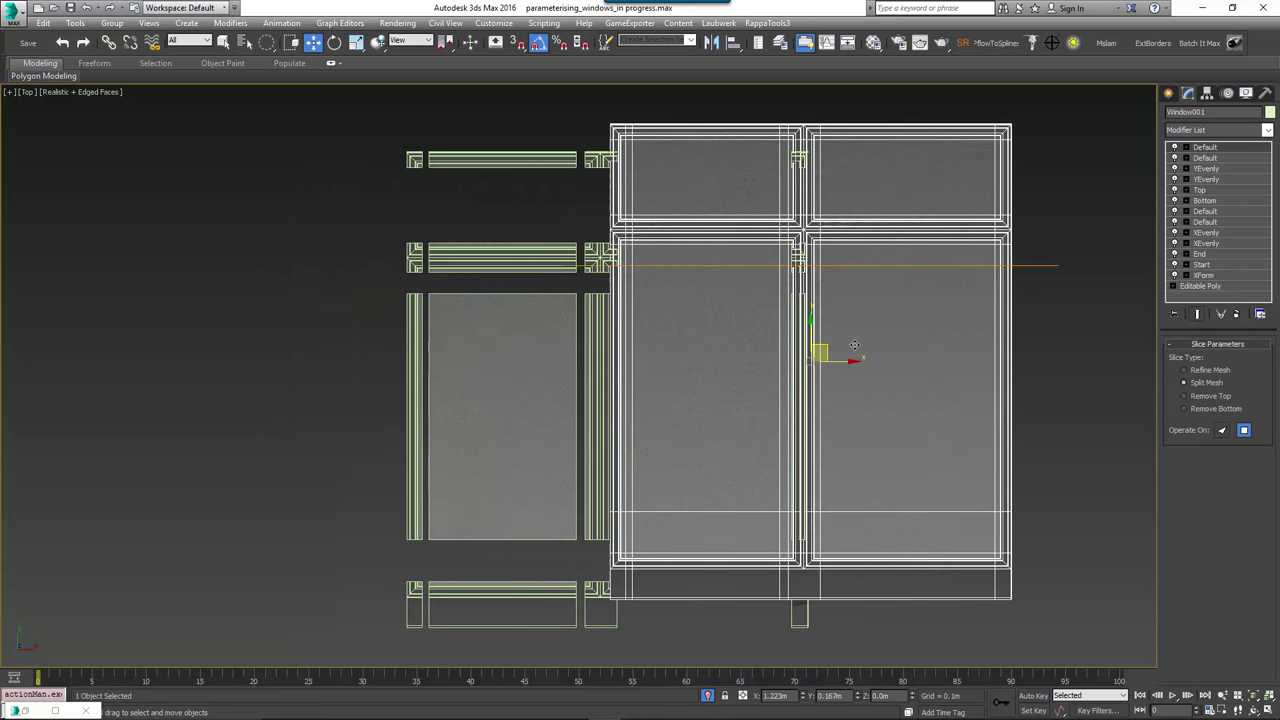
- Delete the source window and the right-end pieces, and space the remaining sliced segments apart
middle_click_drag(656, 348, 539, 340)
left_click(326, 484)
left_click(299, 510)
left_click(298, 600)
left_click(385, 603)
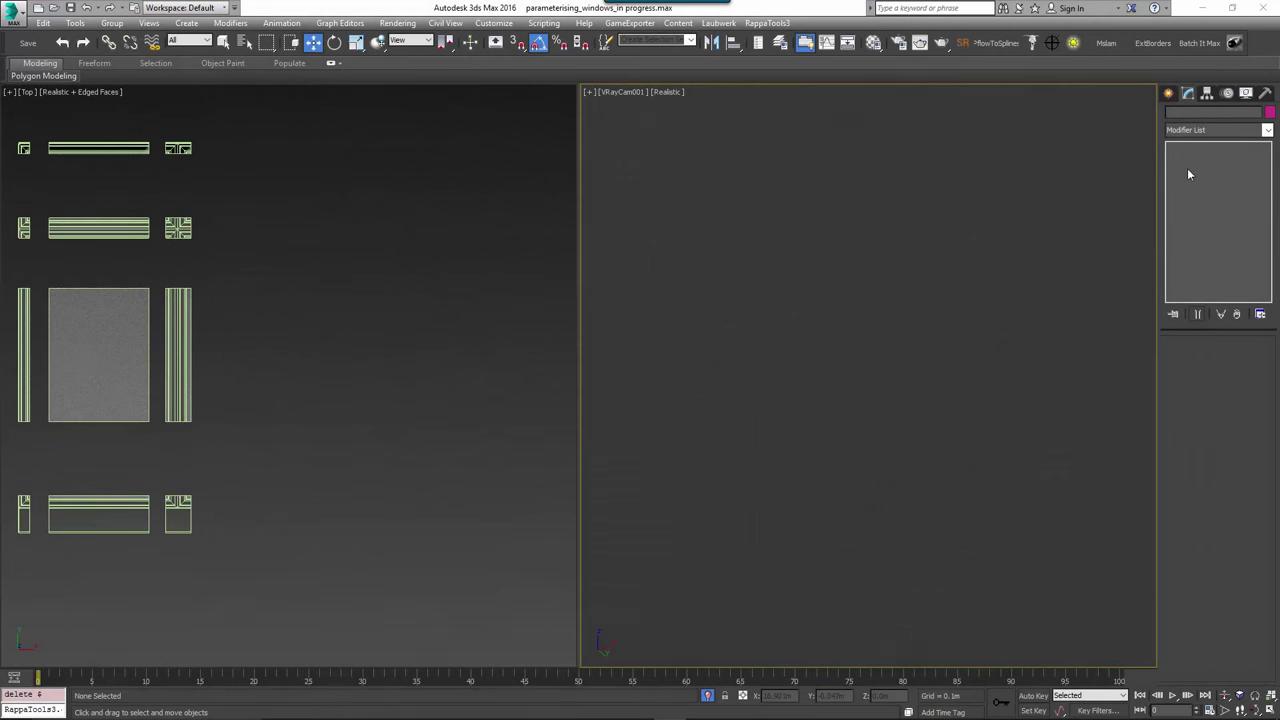
- Draw a rectangle spline about 2.318 m long and 1.726 m wide beside the sliced pieces in the Top view
left_click(1169, 94)
left_click(1188, 114)
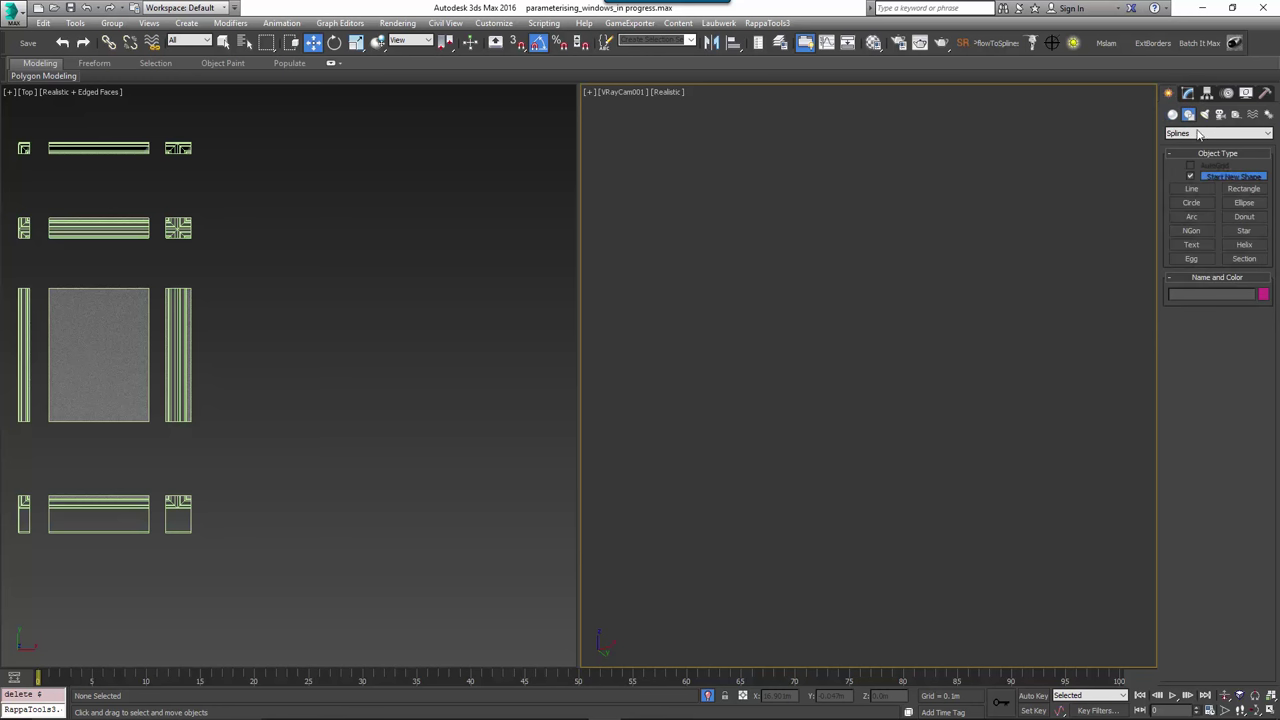
left_click(1243, 189)
left_click_drag(271, 165, 519, 498)
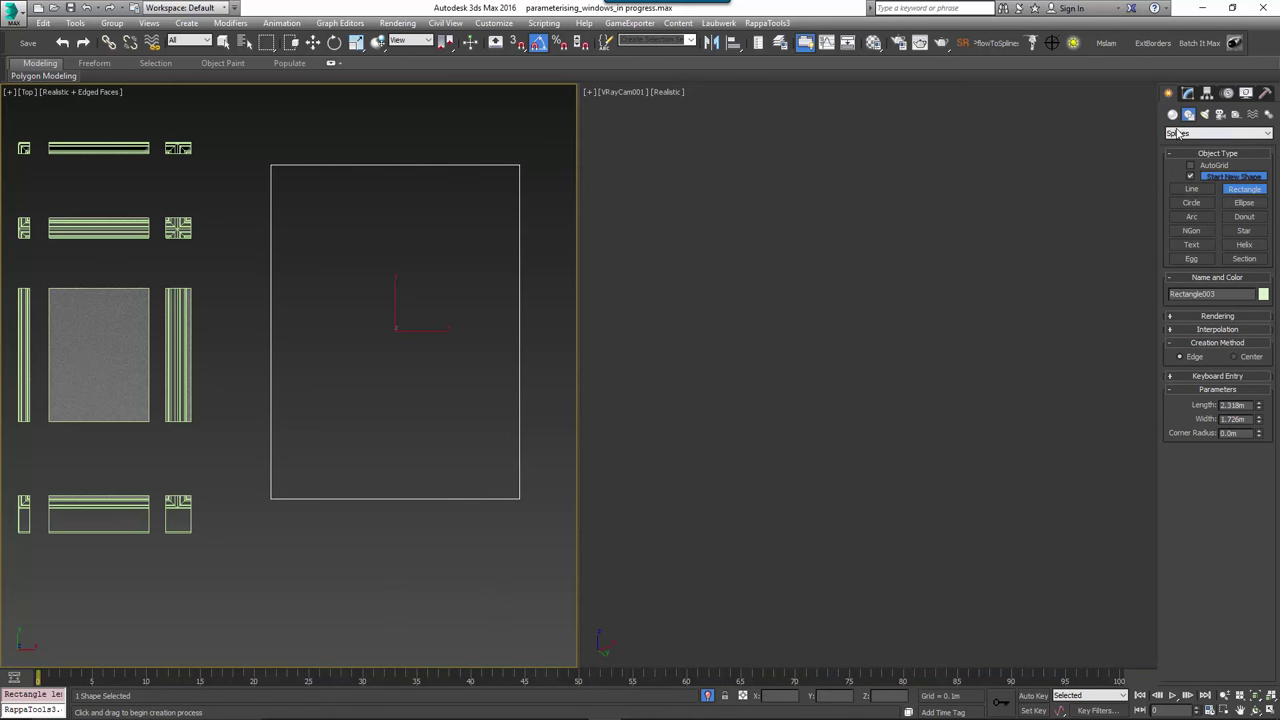
- Create a RailClone object below the rectangle and add an Array 2S generator to its style
left_click(1180, 133)
left_click(1190, 188)
left_click(1191, 192)
left_click(300, 583)
left_click(1188, 93)
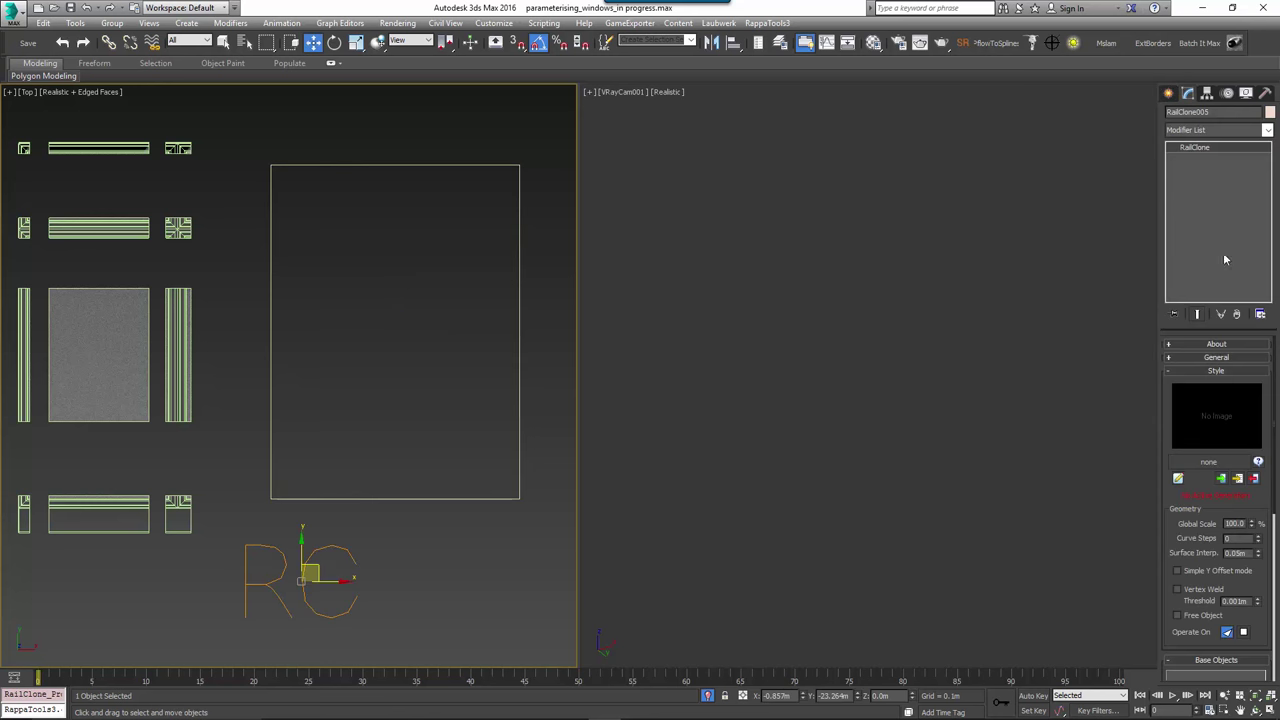
left_click(1179, 479)
left_click_drag(1122, 176, 997, 238)
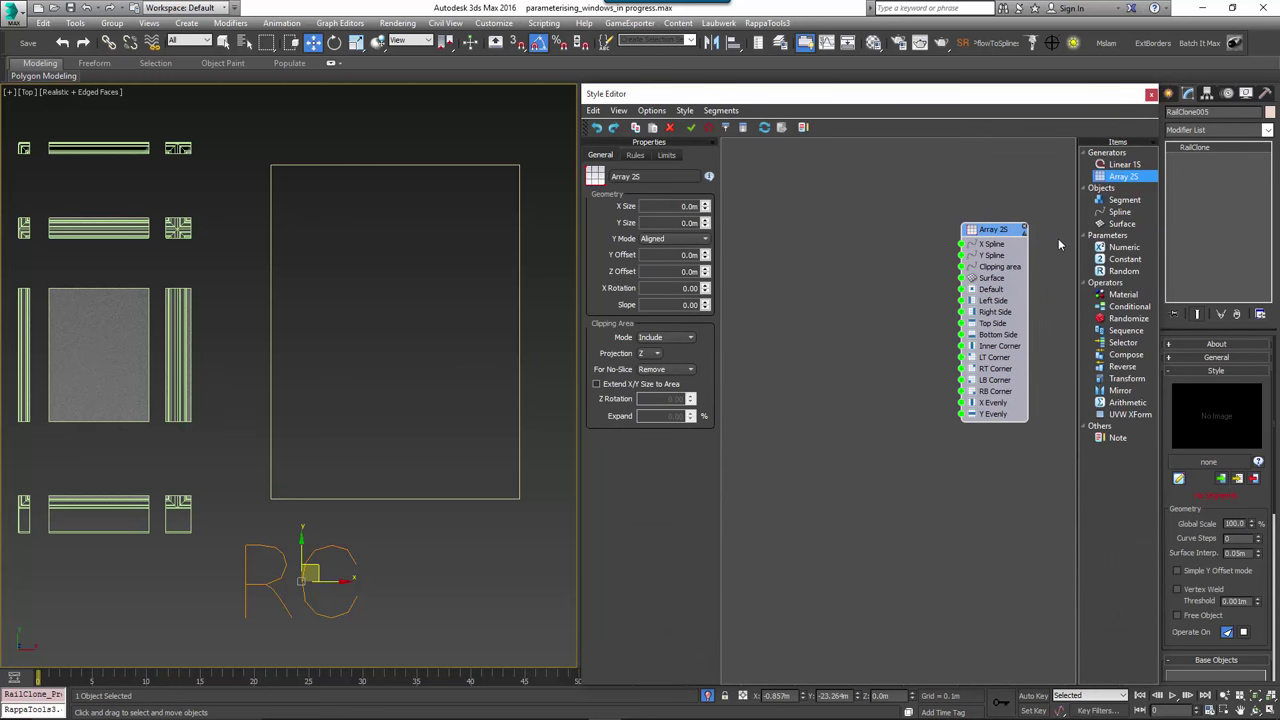
- Wire a Spline node to the Clipping area of the Array 2S generator and assign Rectangle003 to it
left_click(1126, 214)
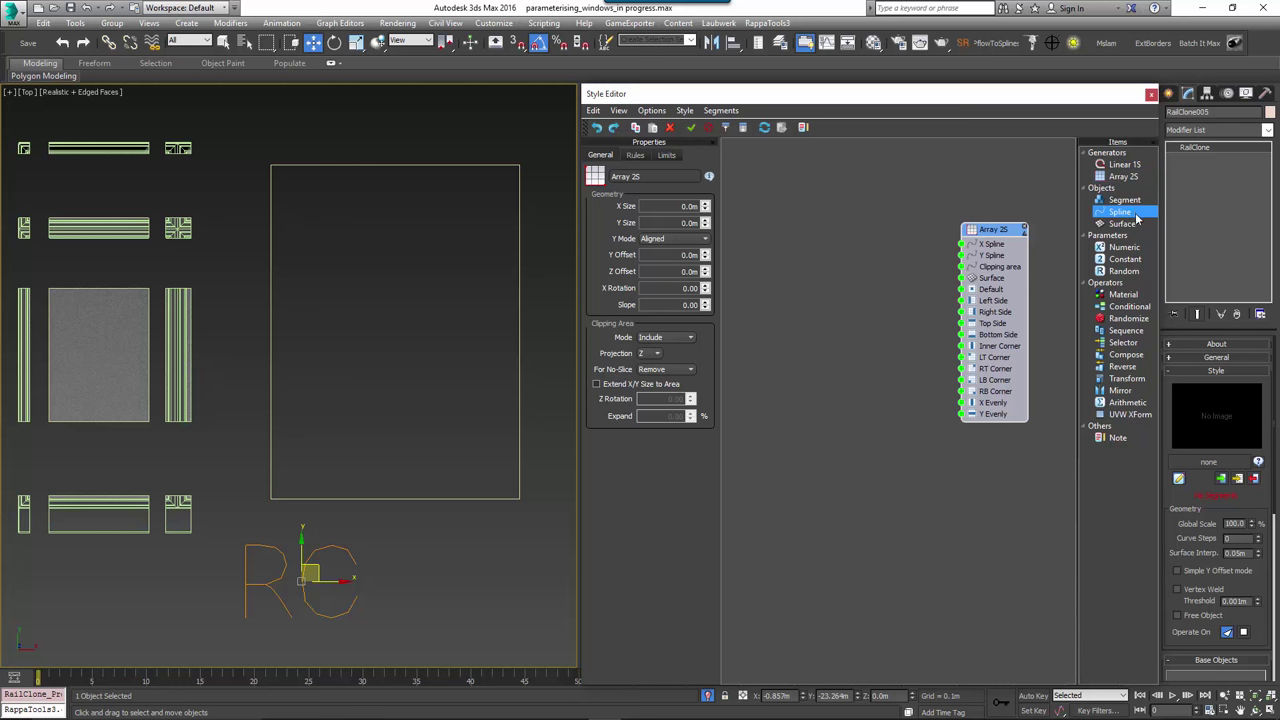
left_click_drag(1131, 216, 962, 267)
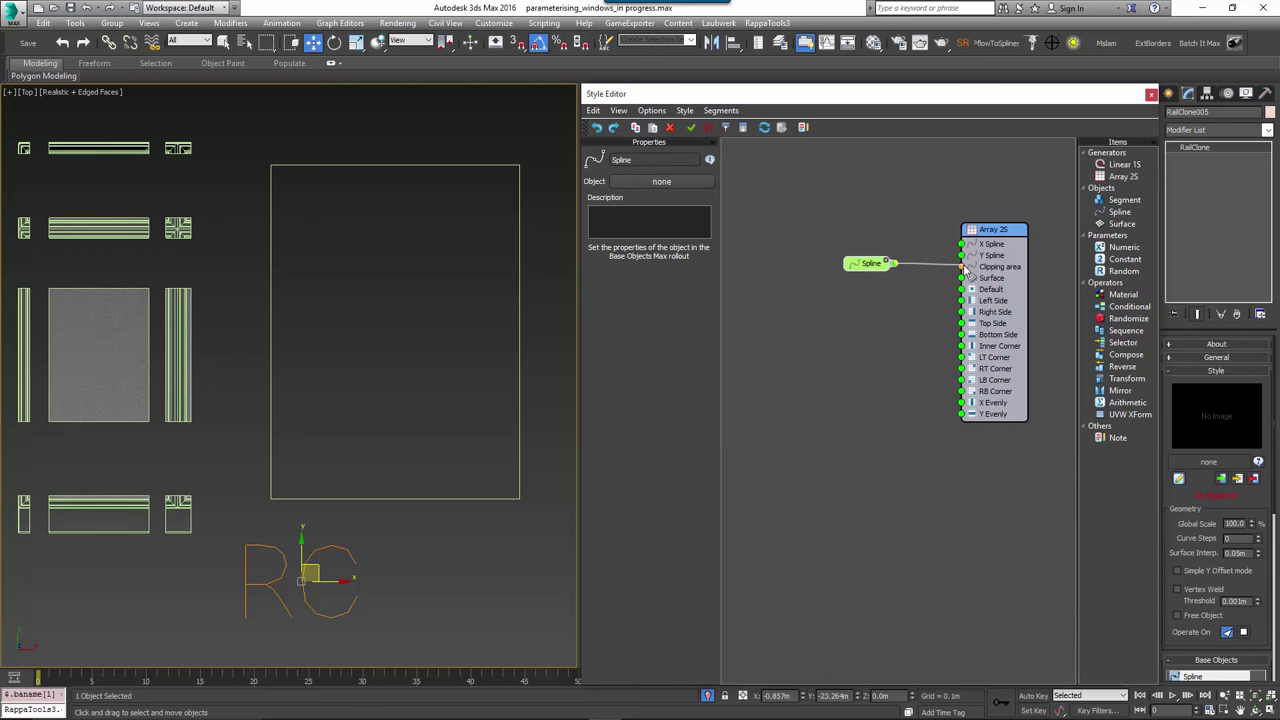
left_click_drag(868, 277, 867, 275)
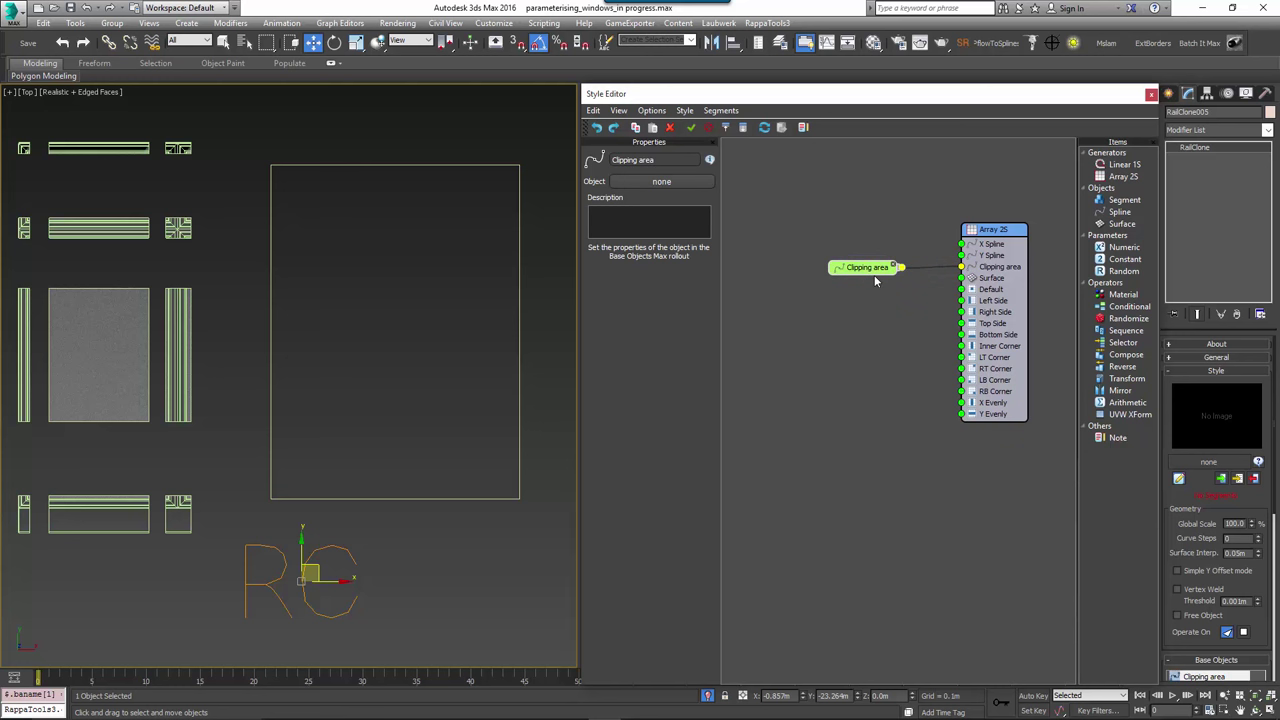
left_click_drag(874, 275, 871, 272)
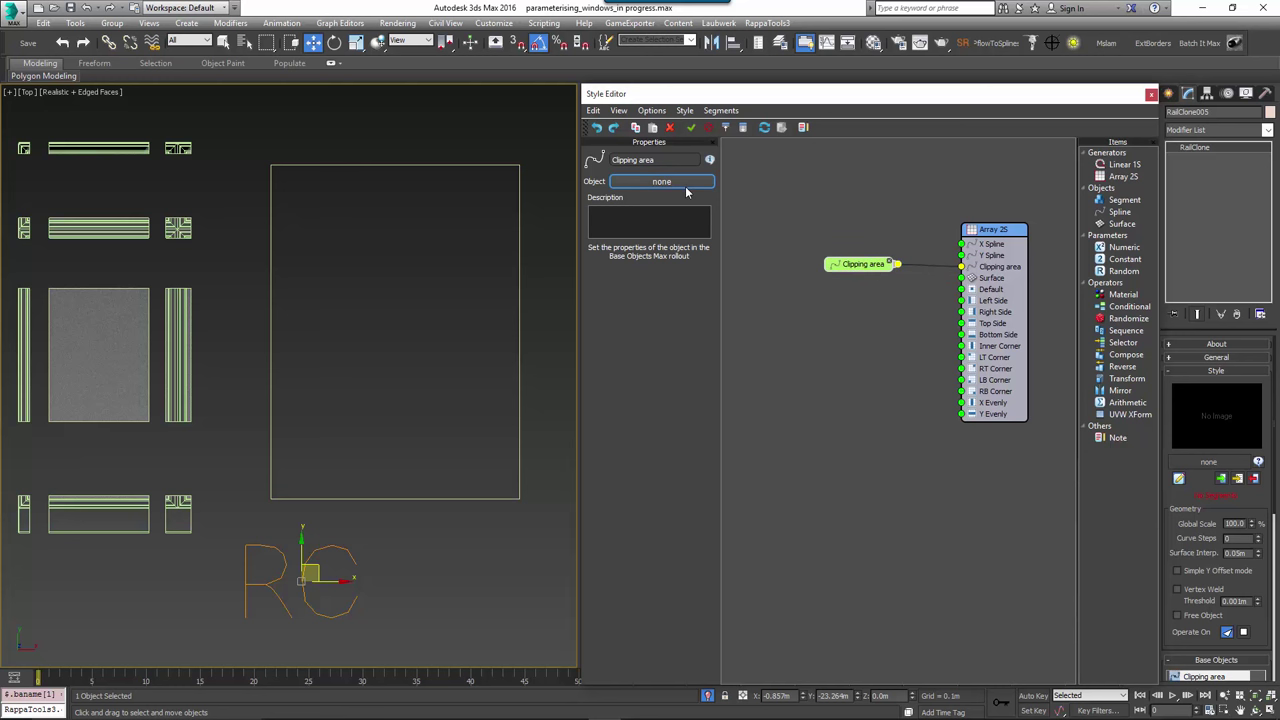
left_click(685, 186)
left_click(519, 278)
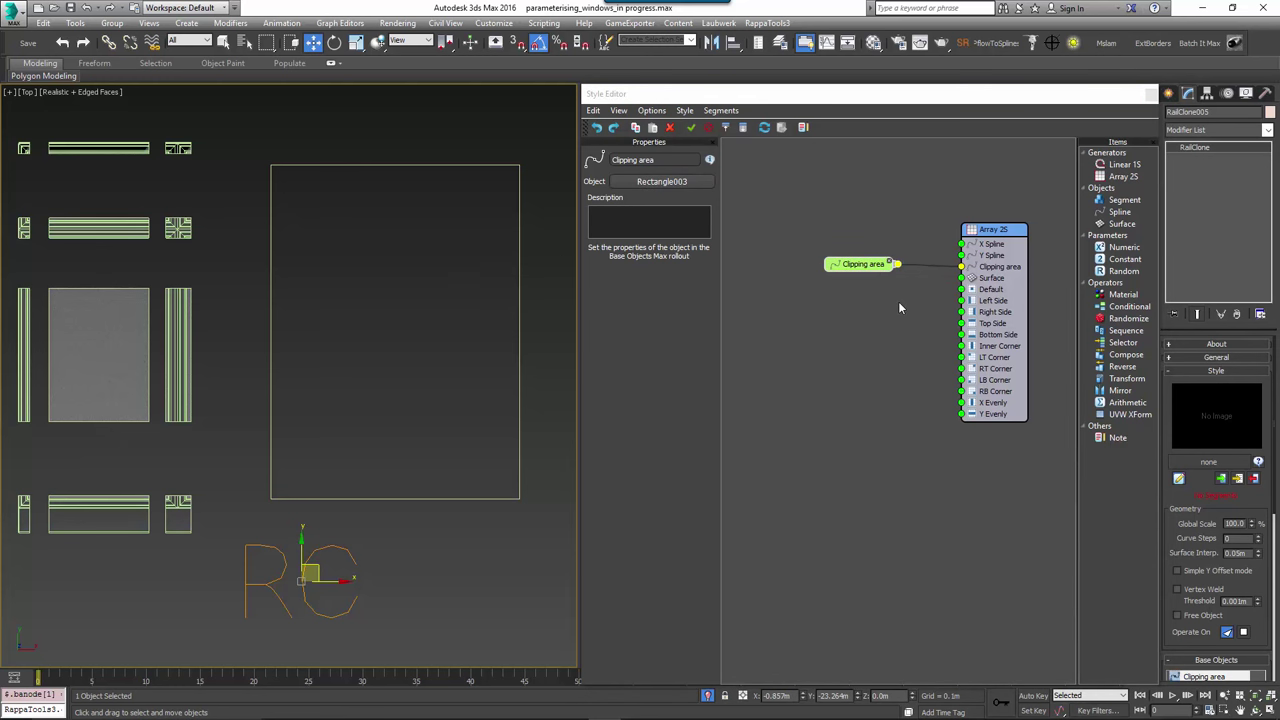
- Turn on Extend X/Y Size to Area for the Array 2S generator and set its default segment mode to Scale
left_click(994, 231)
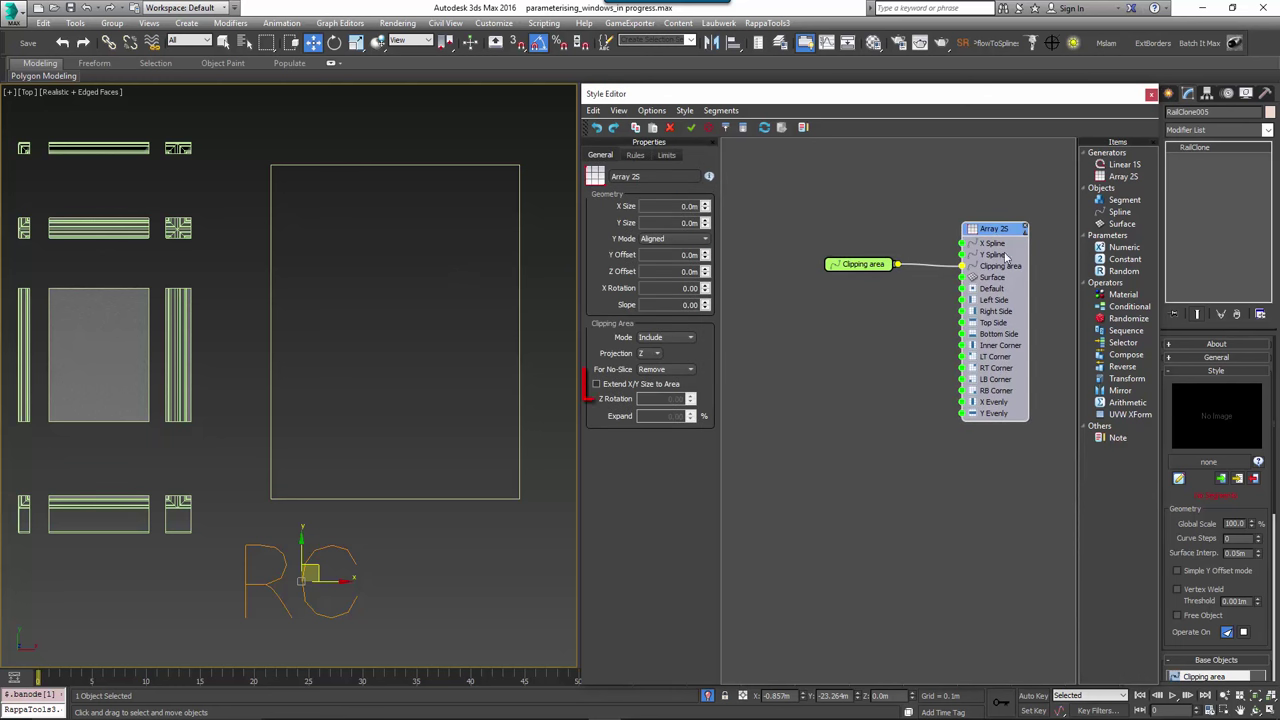
left_click(597, 384)
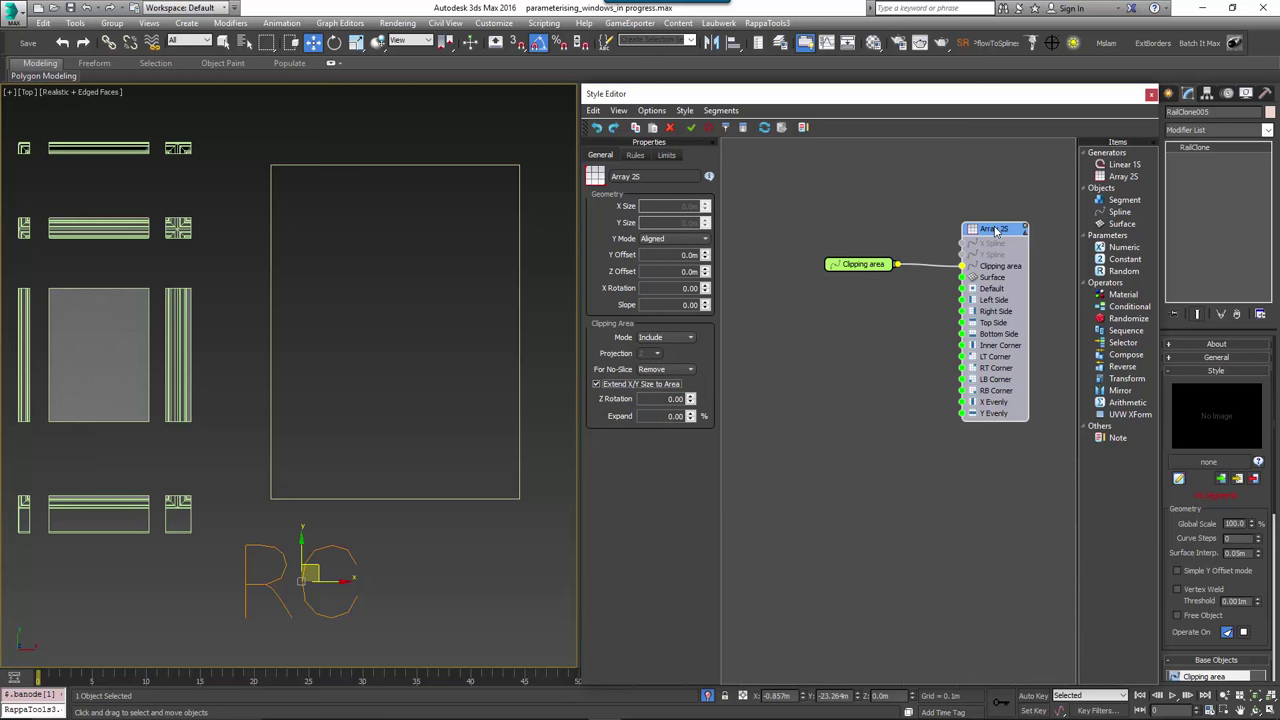
left_click(635, 155)
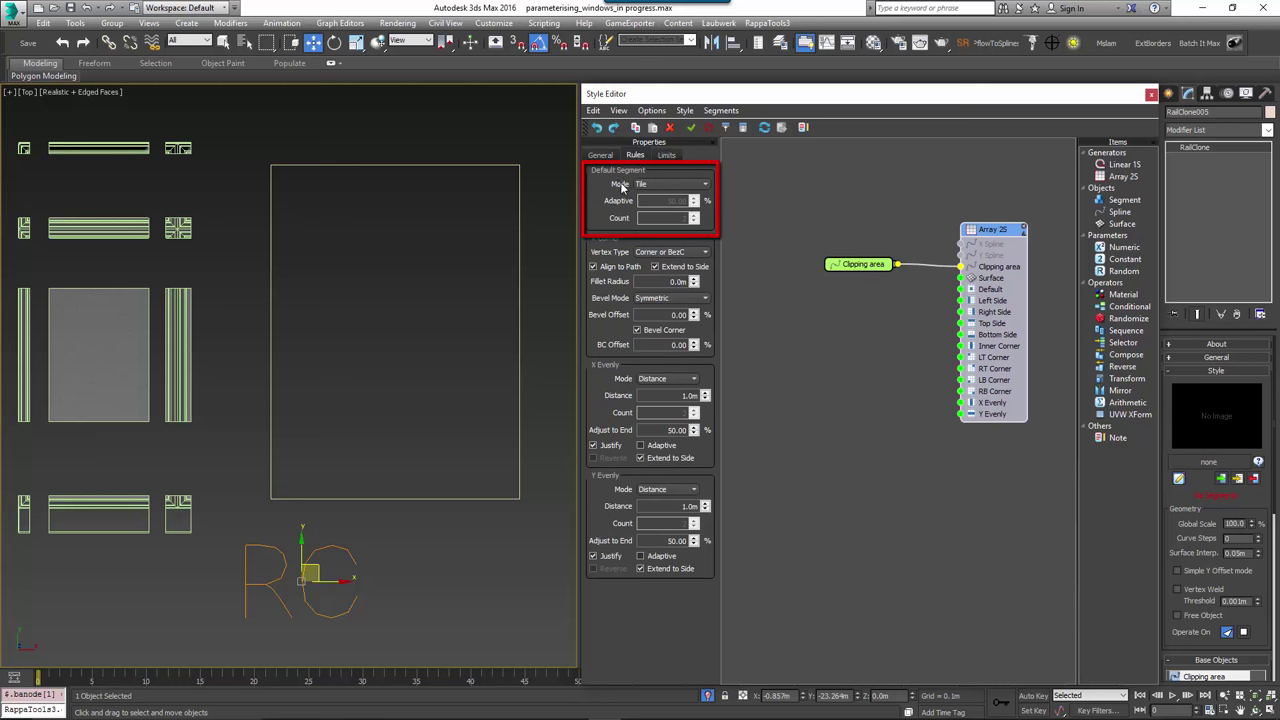
left_click(662, 185)
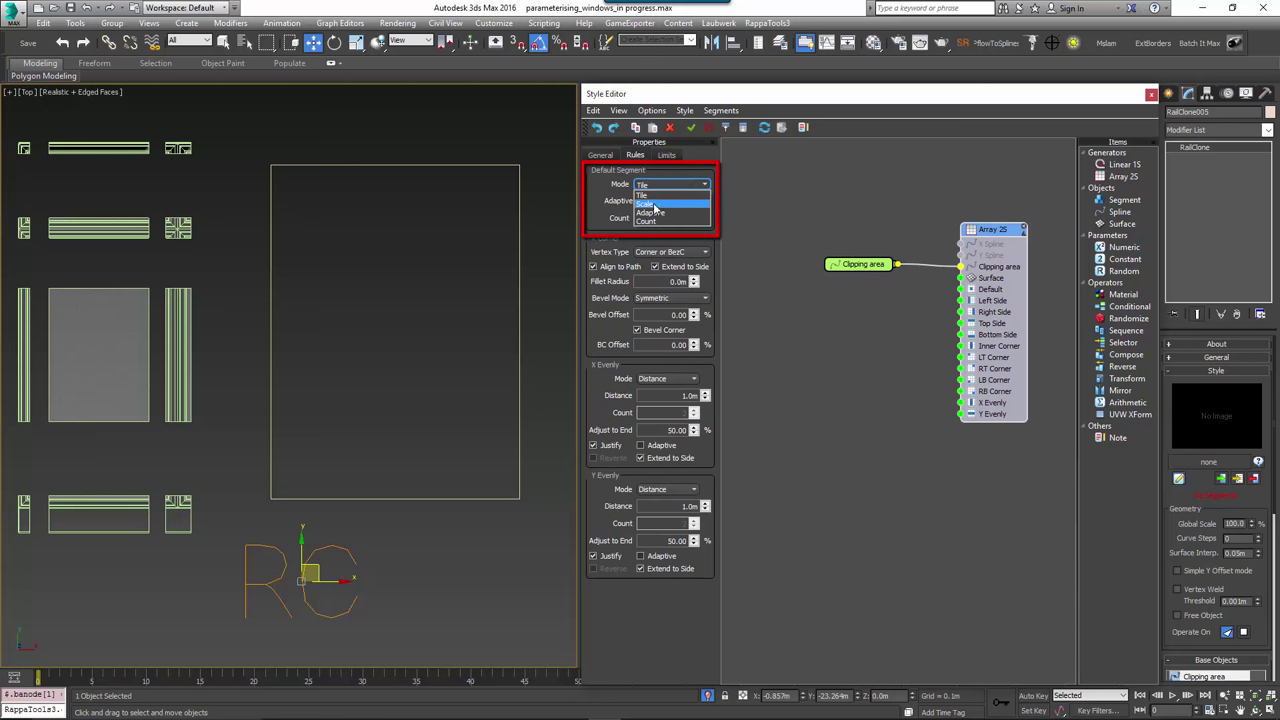
left_click(670, 205)
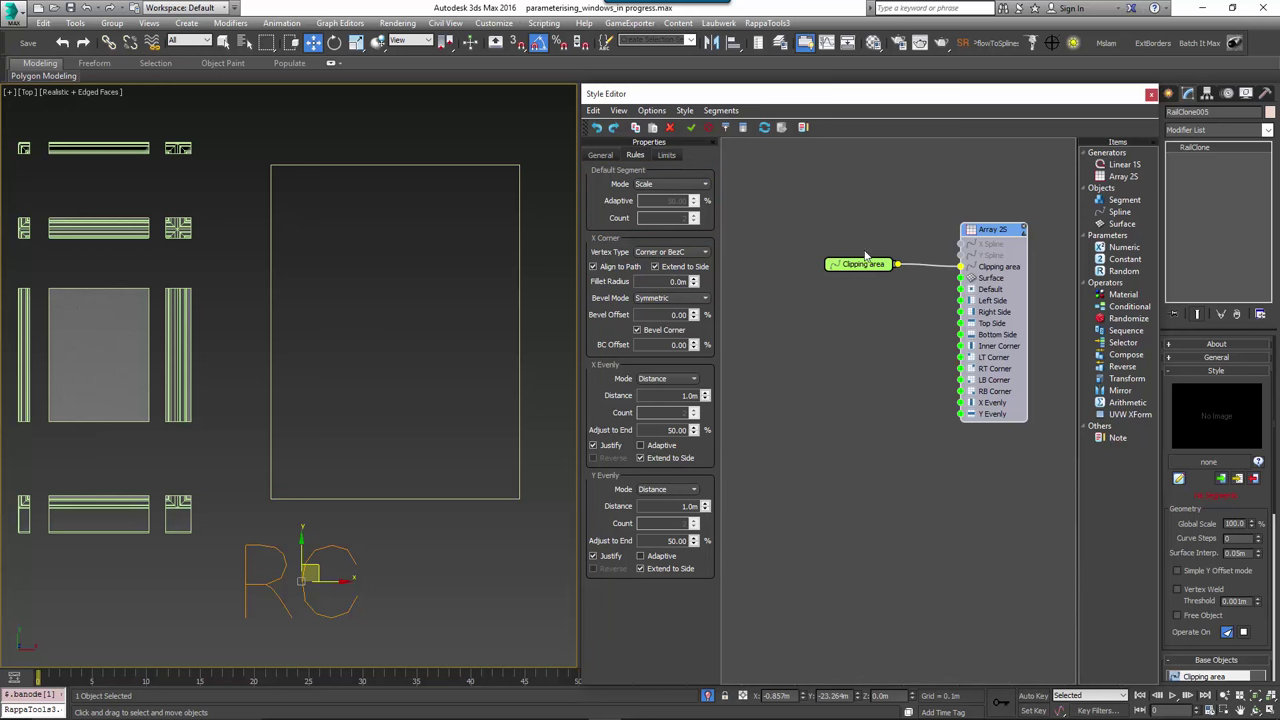
- Add a Segment node to the style and set its Z alignment to Pivot
left_click_drag(1124, 200, 837, 308)
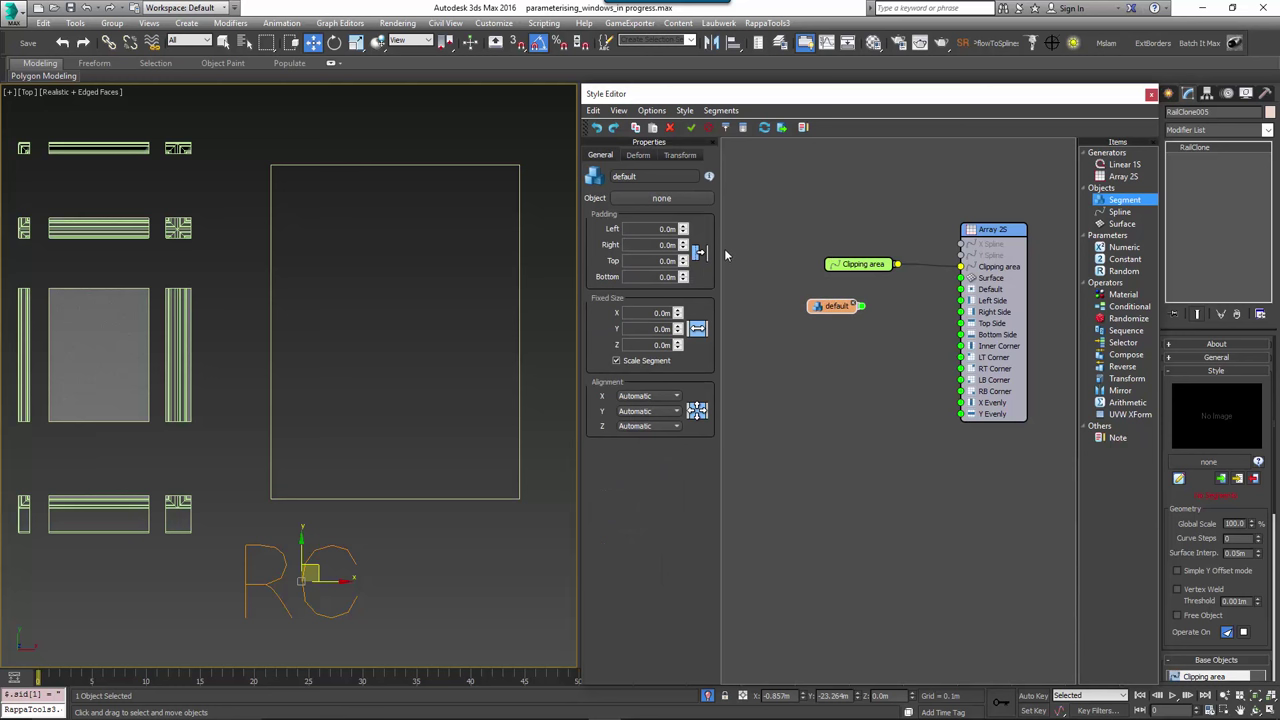
left_click(660, 426)
left_click(651, 448)
left_click_drag(826, 312, 817, 302)
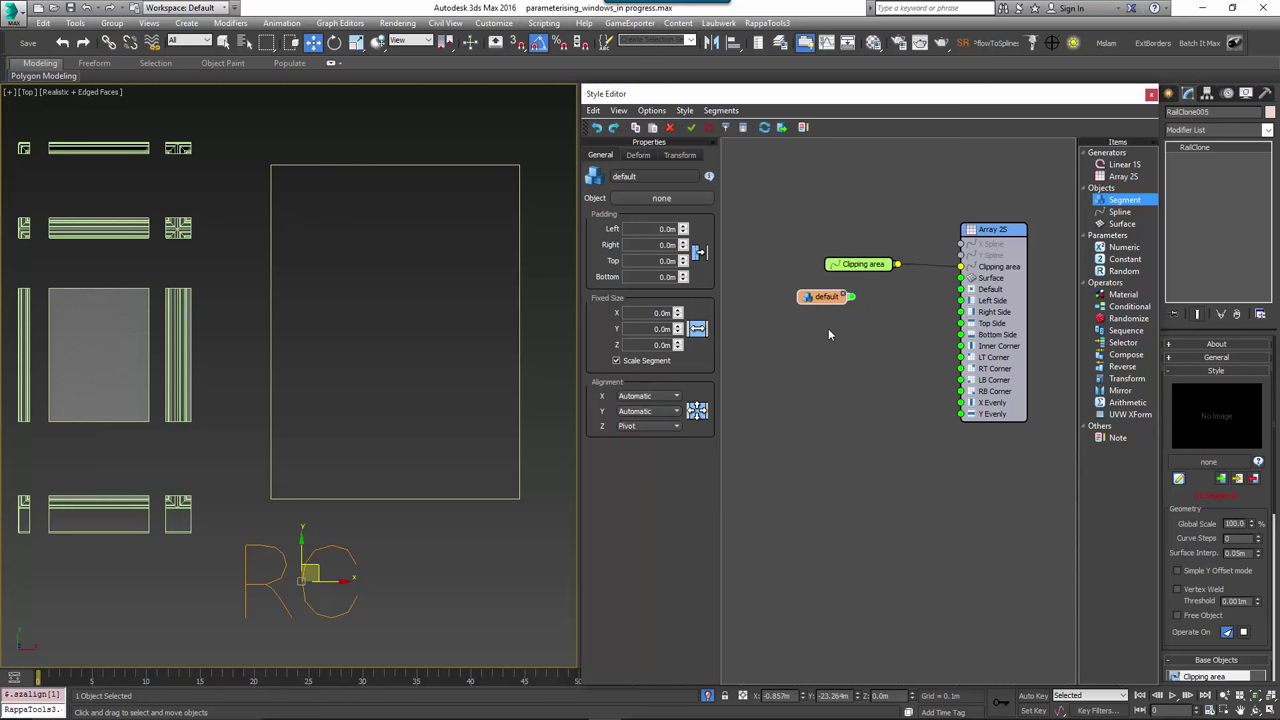
middle_click_drag(828, 333, 853, 337)
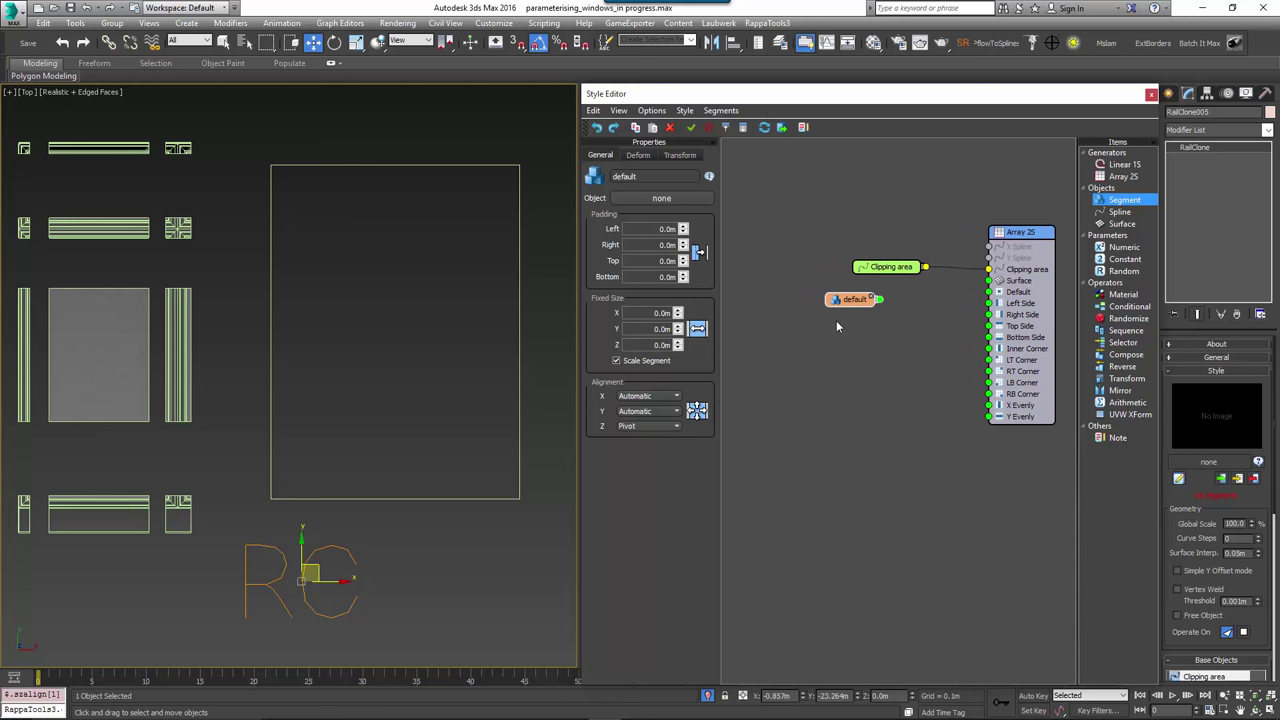
- Assign the Window Start-Bottom piece to the segment and wire it to the generator's LB Corner
left_click(686, 200)
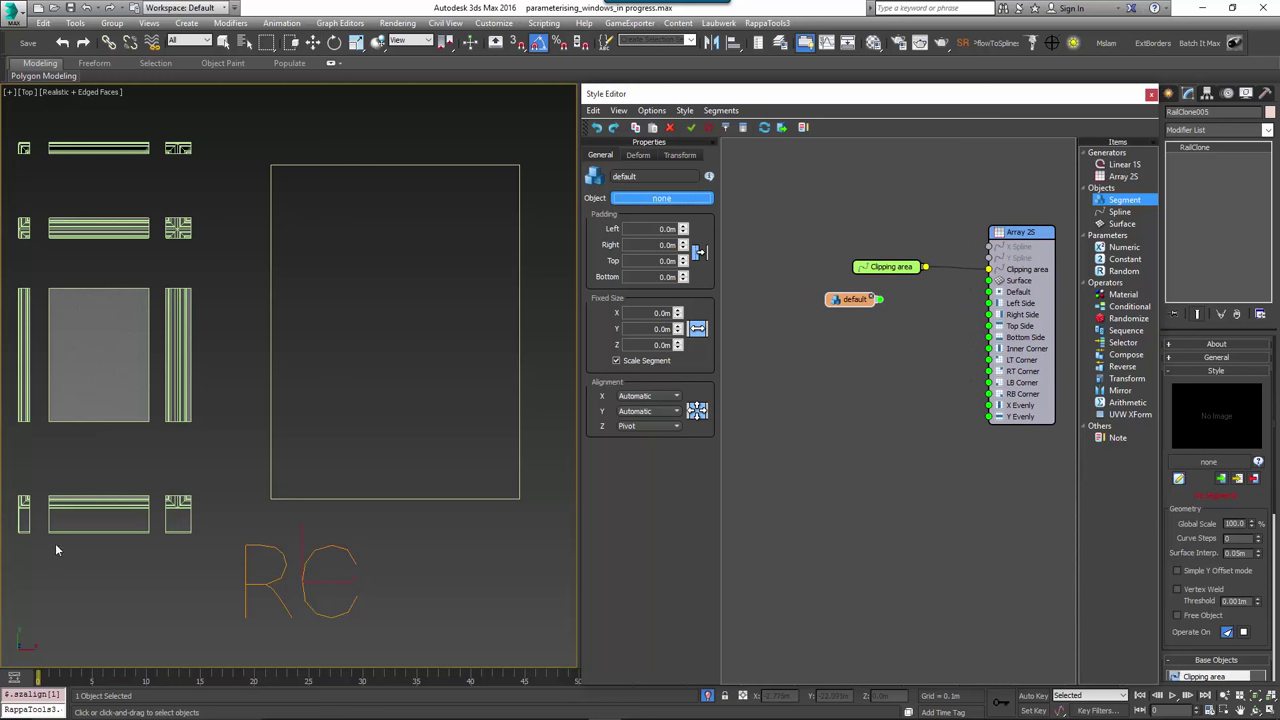
left_click(25, 517)
left_click_drag(854, 303, 983, 390)
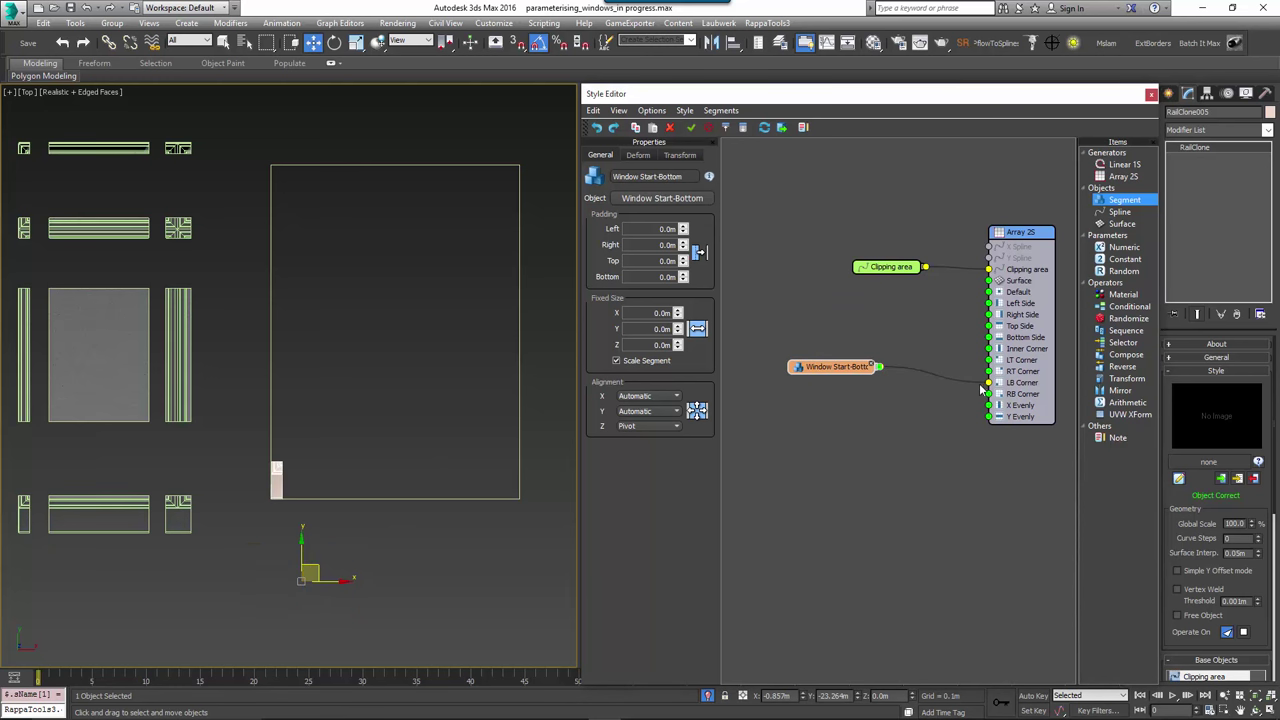
left_click_drag(845, 371, 838, 385)
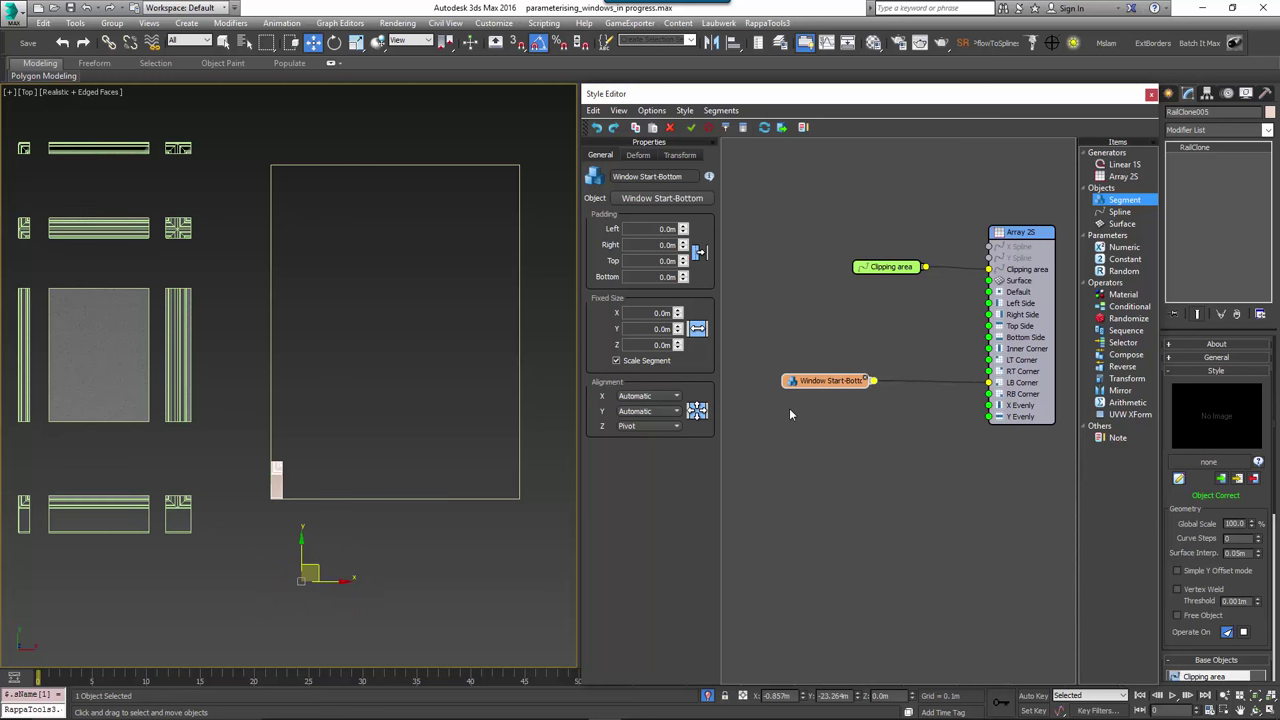
- Feed the Window Start-Bottom segment through a Mirror operator on the X axis into the generator's RB Corner
left_click(1106, 392)
left_click_drag(1100, 397, 893, 420)
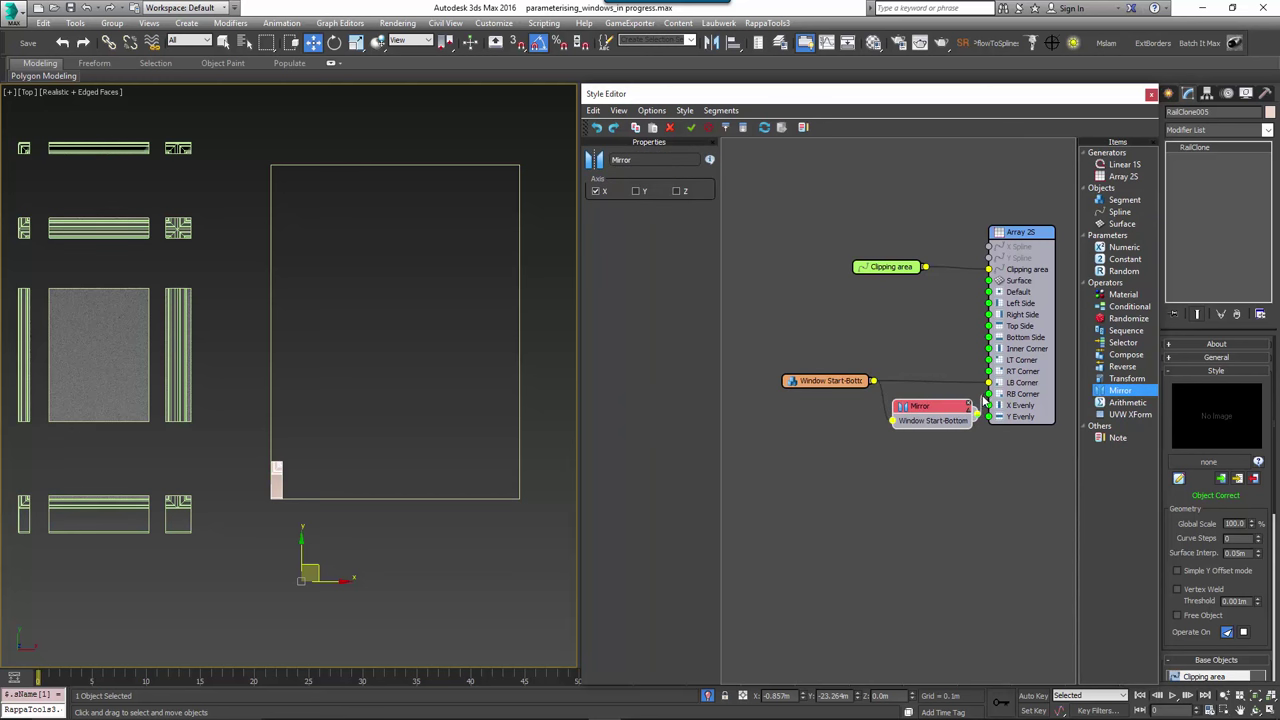
left_click_drag(986, 398, 932, 404)
left_click_drag(840, 385, 802, 391)
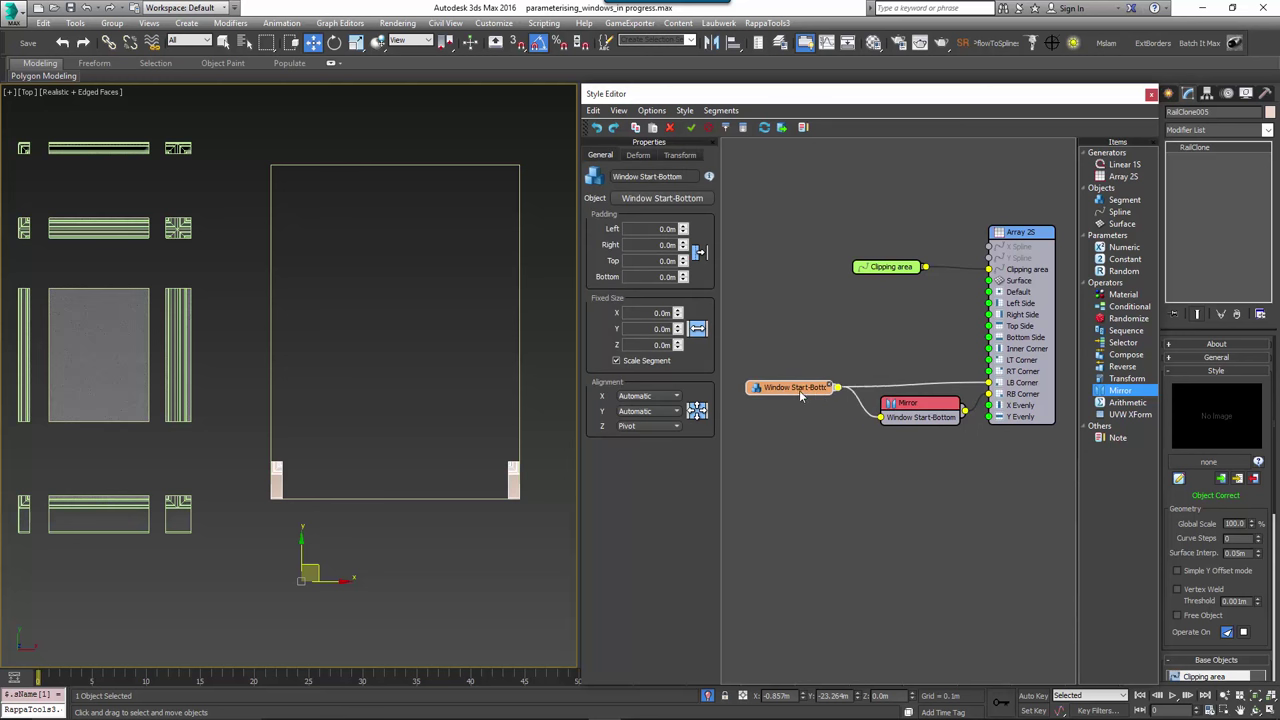
left_click_drag(911, 406, 897, 405)
- Duplicate the Window Start-Bottom segment node and assign the Window Default-Bottom piece to the copy
left_click_drag(805, 395, 755, 353)
key("ctrl+v")
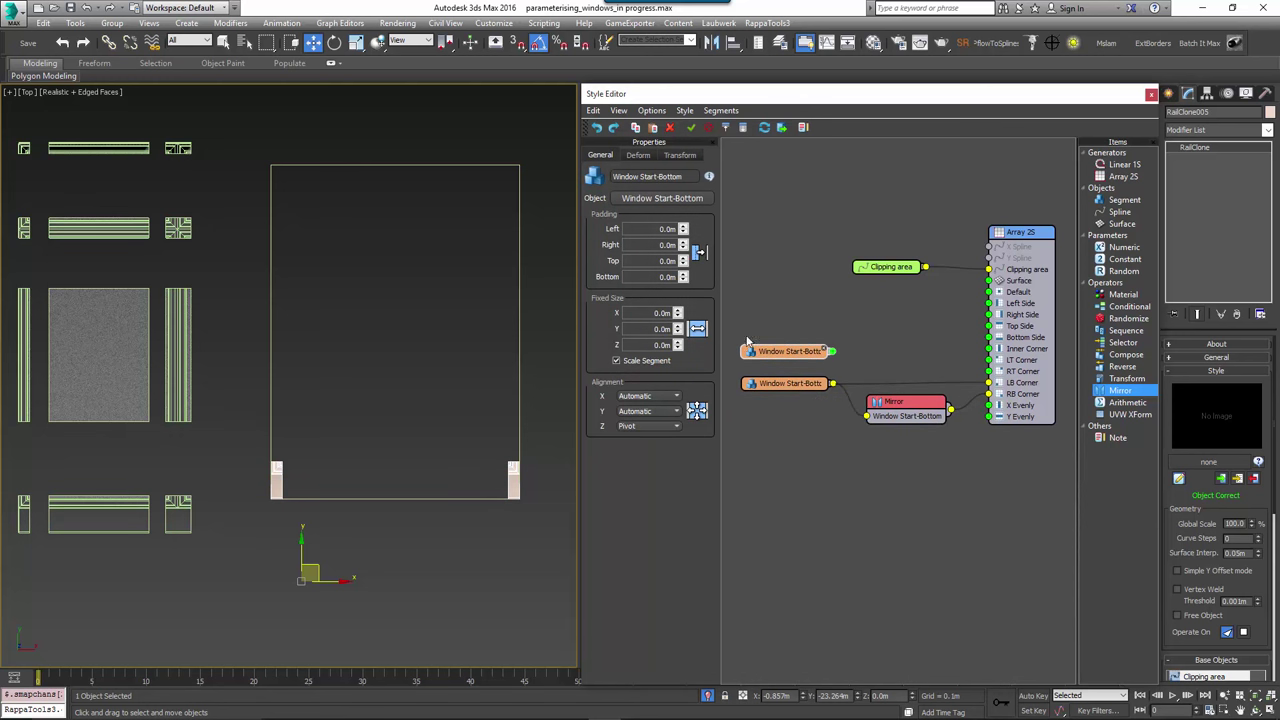
left_click(662, 198)
left_click(110, 510)
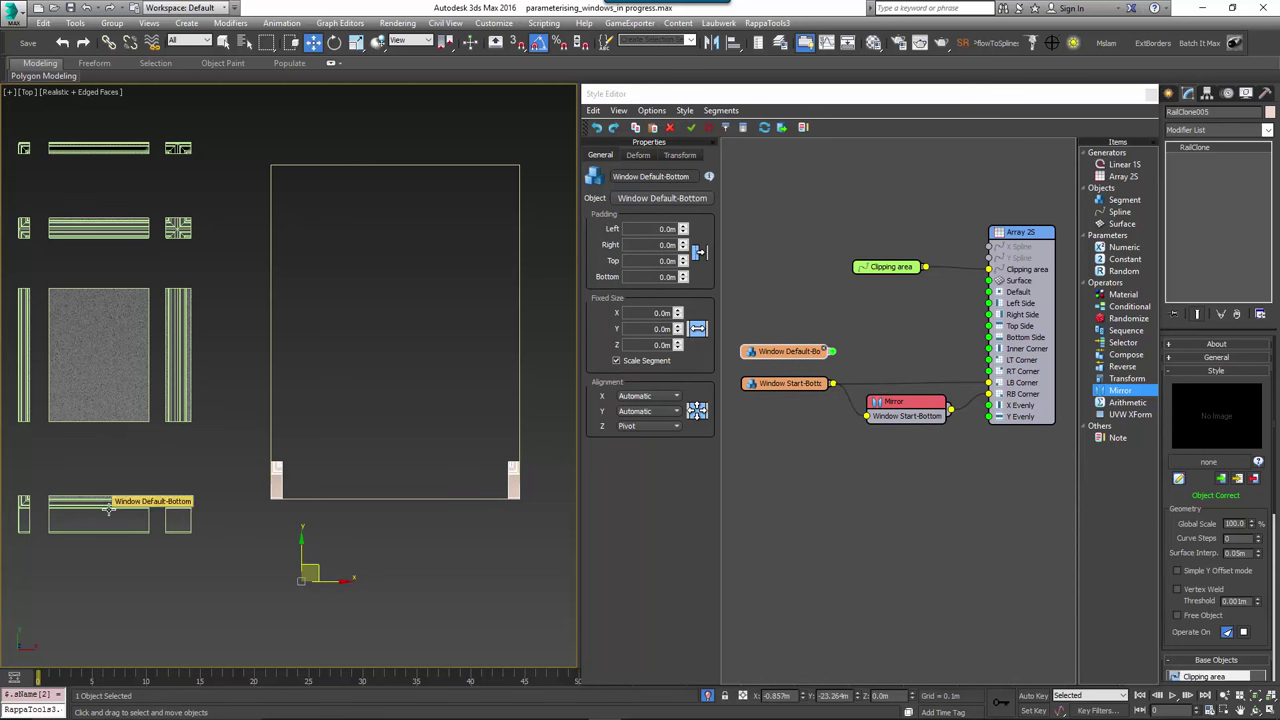
- Wire the Window Default-Bottom segment to the generator's Bottom Side input
left_click_drag(830, 351, 988, 337)
left_click_drag(784, 357, 784, 355)
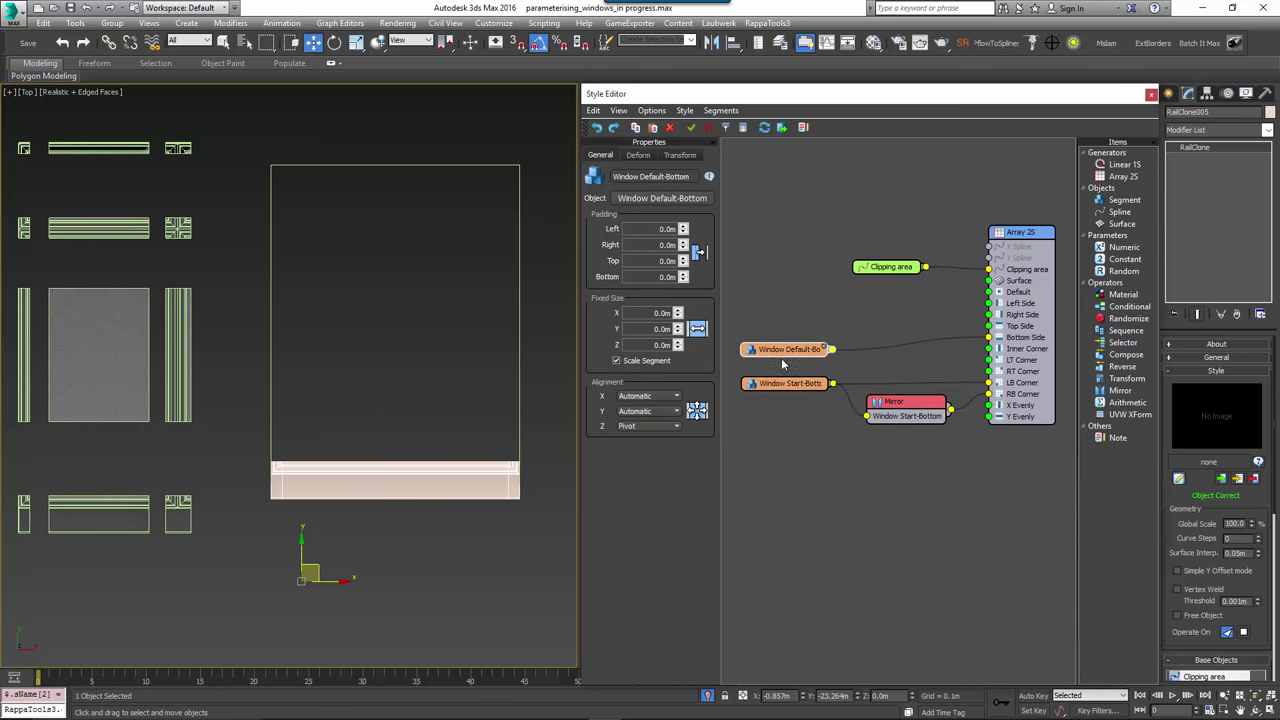
key("m")
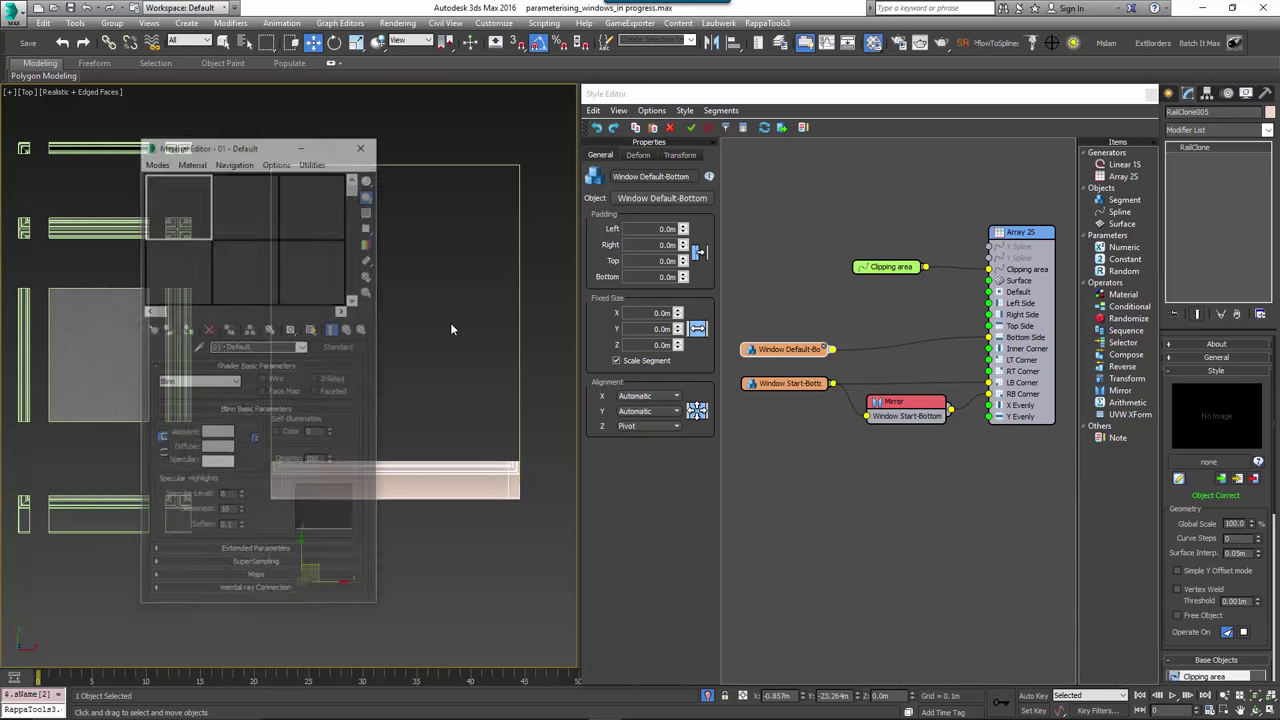
left_click(363, 144)
- Duplicate the Window Default-Bottom node, assign the Window Start-Default piece to the copy and wire it to the generator's Left Side
mouse_move(761, 350)
left_mouse_down("shift")
mouse_move(829, 362)
mouse_move(756, 333)
left_mouse_up("shift")
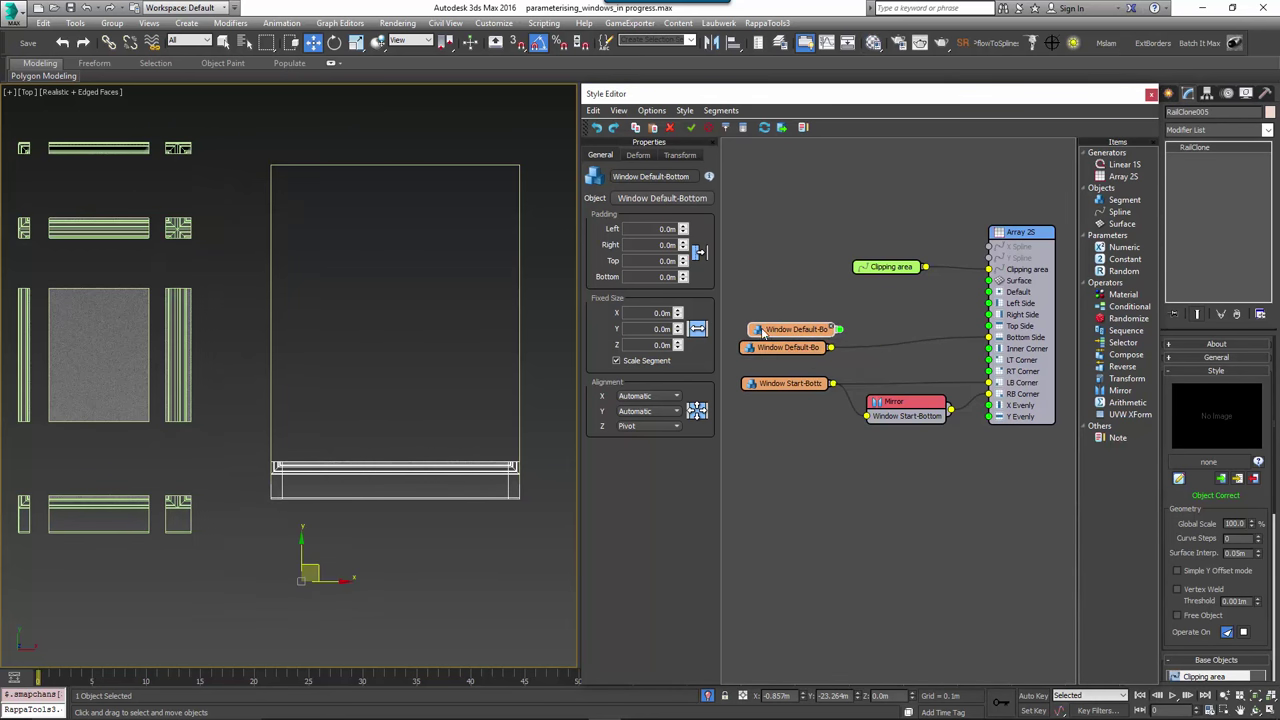
left_click(662, 198)
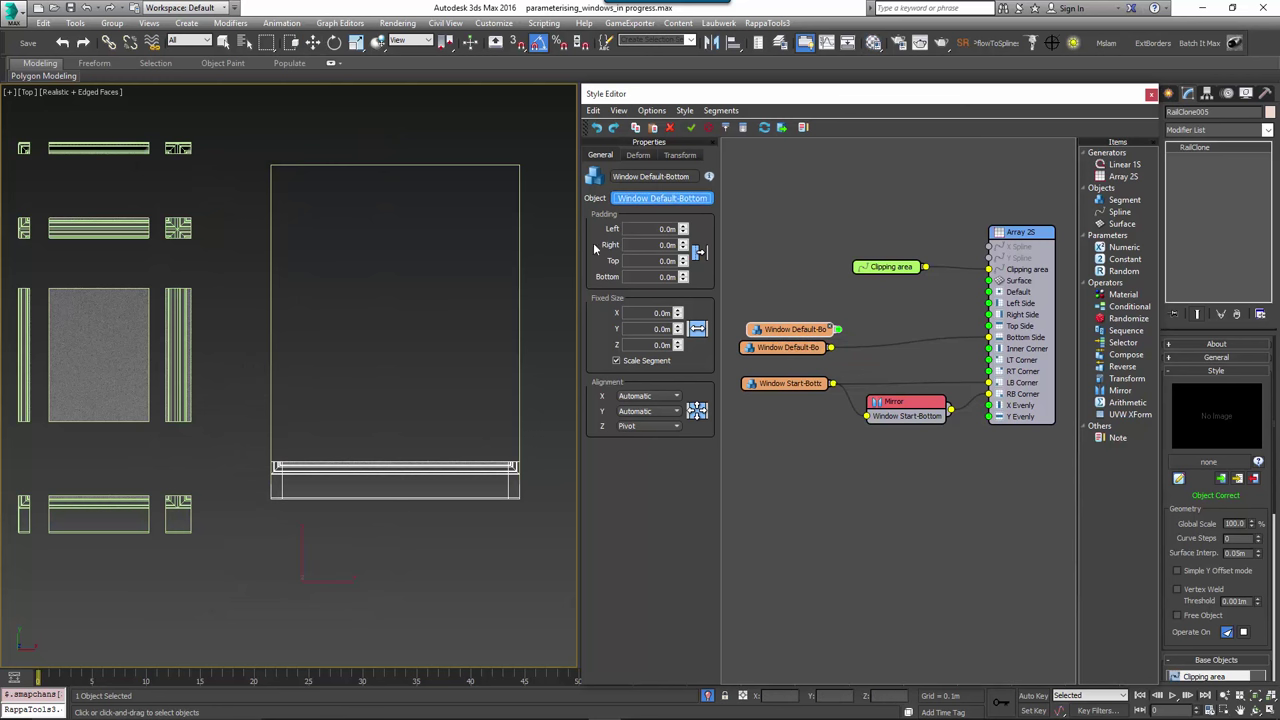
left_click(30, 366)
left_click_drag(838, 329, 988, 303)
left_click_drag(796, 333, 787, 324)
- Feed the Window Start-Default segment through an X-axis Mirror operator into the generator's Right Side
left_click_drag(1146, 391, 883, 323)
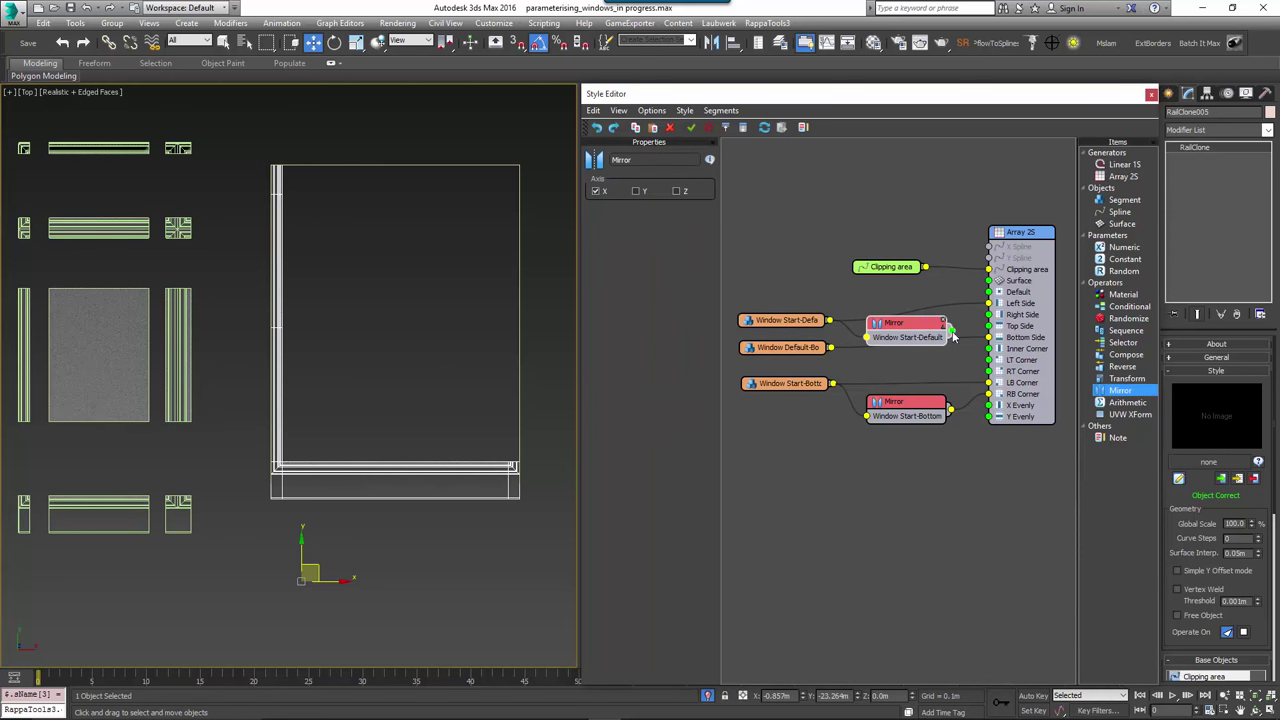
left_click_drag(988, 316, 989, 314)
- Duplicate the Window Start-Default node, assign the Window Default-Default piece to the copy and wire it to the generator's Default input
left_click_drag(781, 322, 767, 299)
key("ctrl+c")
key("ctrl+v")
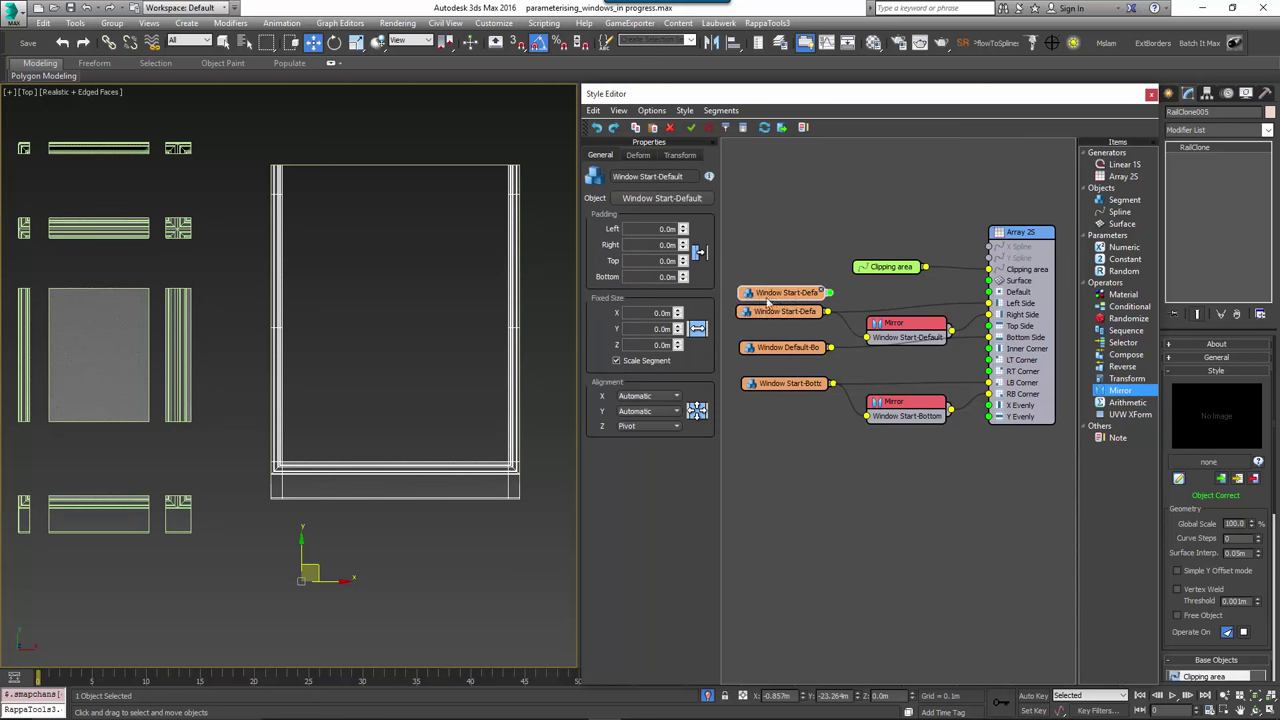
left_click(661, 197)
left_click(148, 356)
left_click_drag(830, 290, 988, 292)
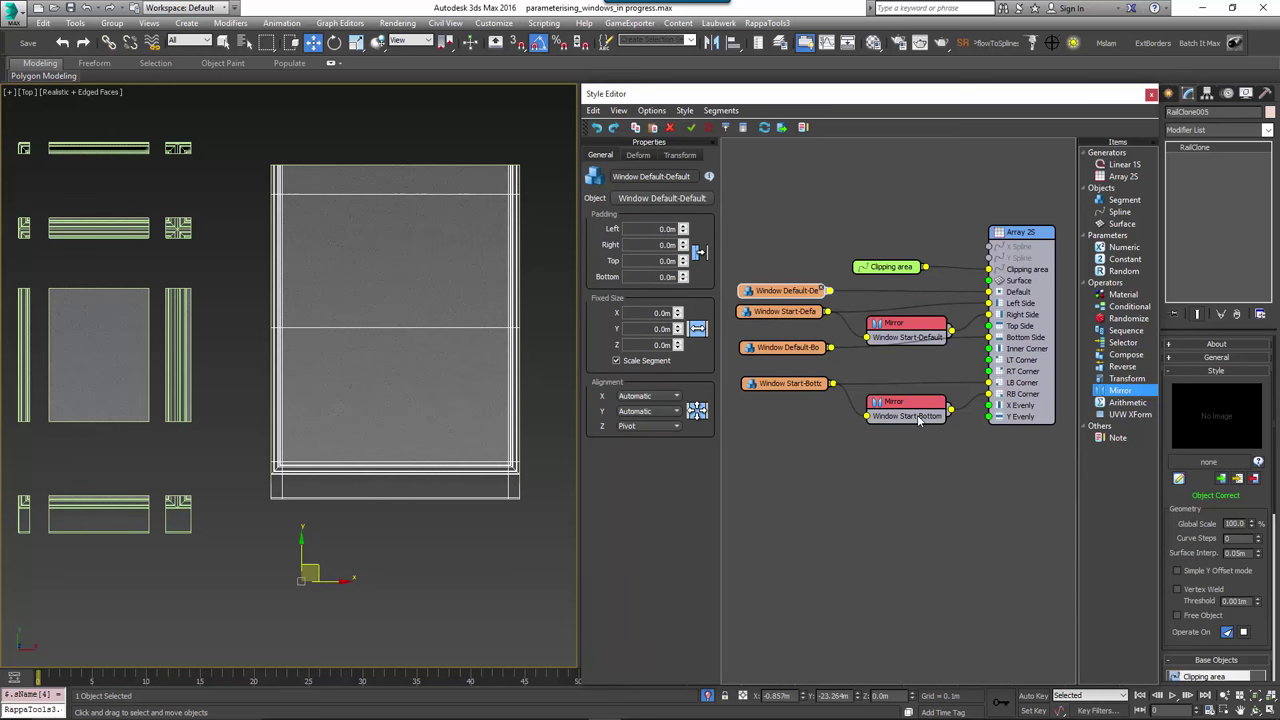
- Duplicate a segment node, assign the Window Start-Top piece to the copy and wire it to the generator's LT Corner
left_click_drag(790, 311, 988, 360, "shift")
left_click(661, 197)
left_click(52, 150)
- Feed the Window Start-Top segment through a Mirror operator into the generator's RT Corner and tidy the node layout
left_click(1118, 286)
left_click_drag(1120, 390, 988, 371)
left_click_drag(948, 443, 768, 374)
left_click_drag(900, 402, 785, 464)
left_click_drag(900, 472, 900, 372)
- Duplicate a segment node, assign the Window Default-Top piece to the copy and wire it to the generator's Top Side
left_click_drag(762, 308, 989, 327, "shift")
left_click(662, 199)
left_click(107, 152)
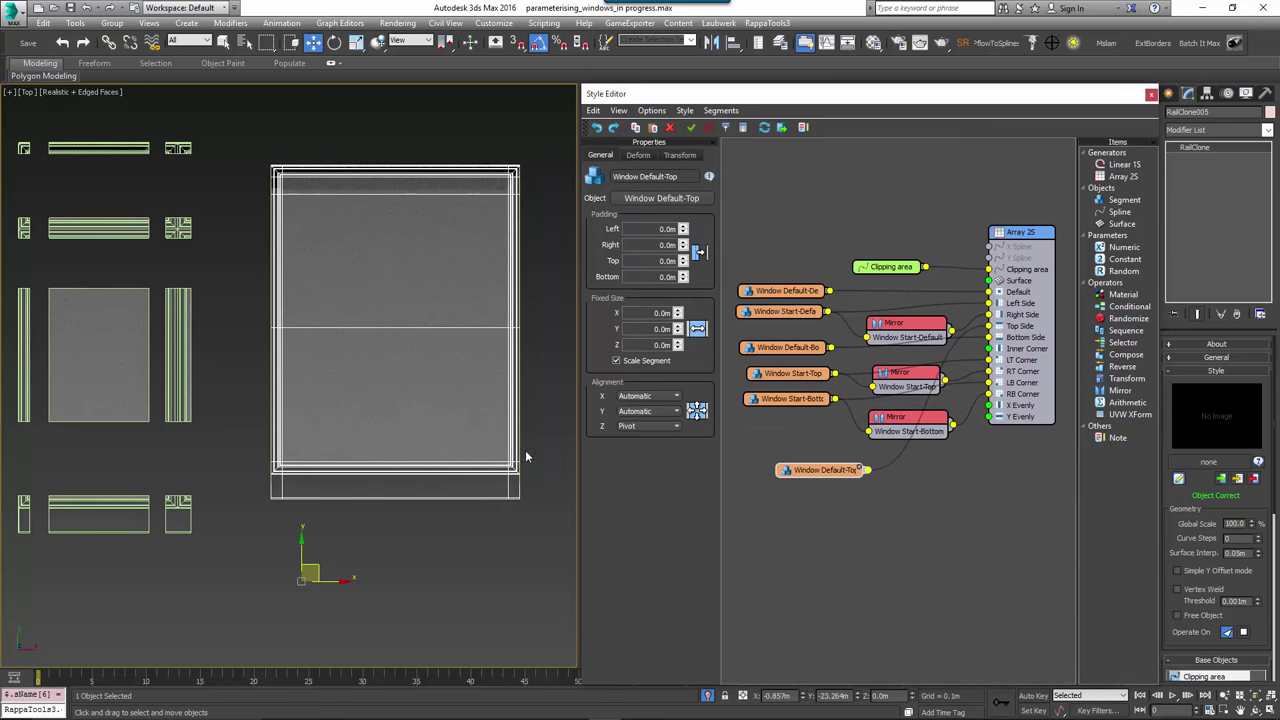
- Enlarge the clipping rectangle in both length and width, and reselect the RailClone window
left_click(527, 457)
left_click_drag(1262, 405, 1253, 374)
mouse_move(1258, 401)
left_mouse_down()
mouse_move(1258, 426)
mouse_move(1250, 380)
left_mouse_up()
left_click(534, 404)
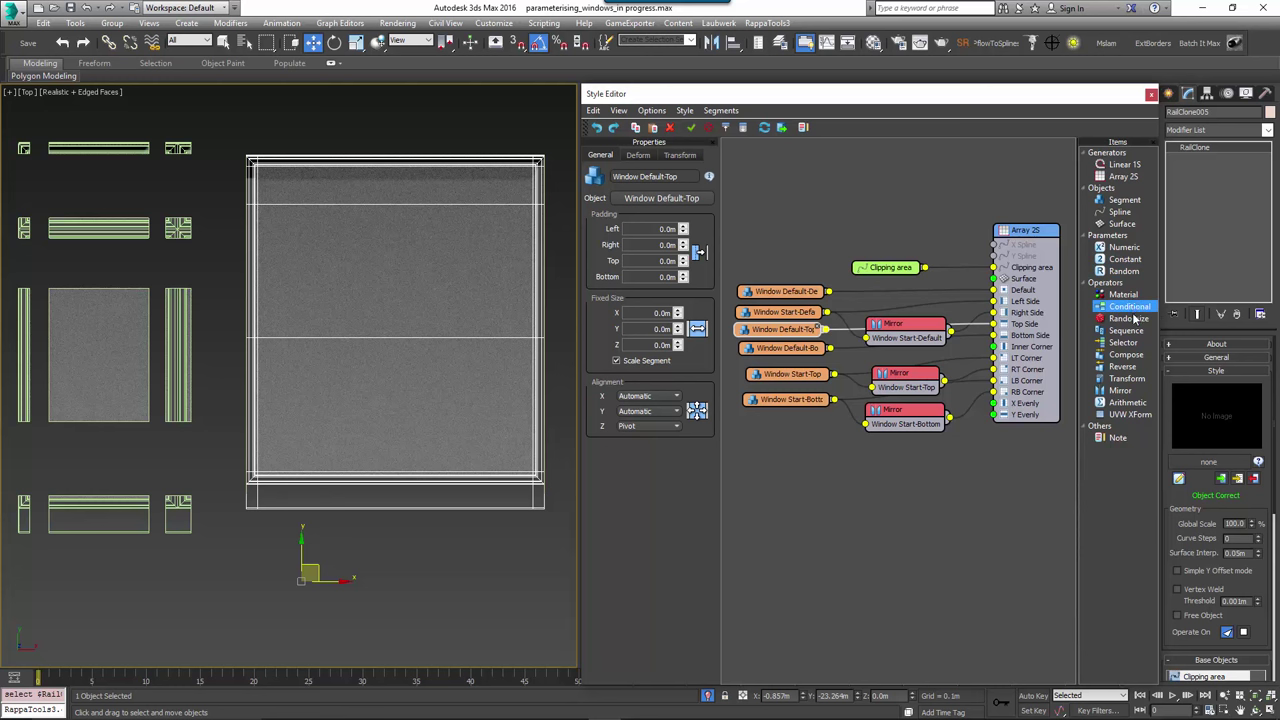
- Wire a Selector operator to the generator's X Evenly input and feed it a copied segment assigned to the Window XEvenly-Top piece
left_click_drag(1139, 342, 993, 414)
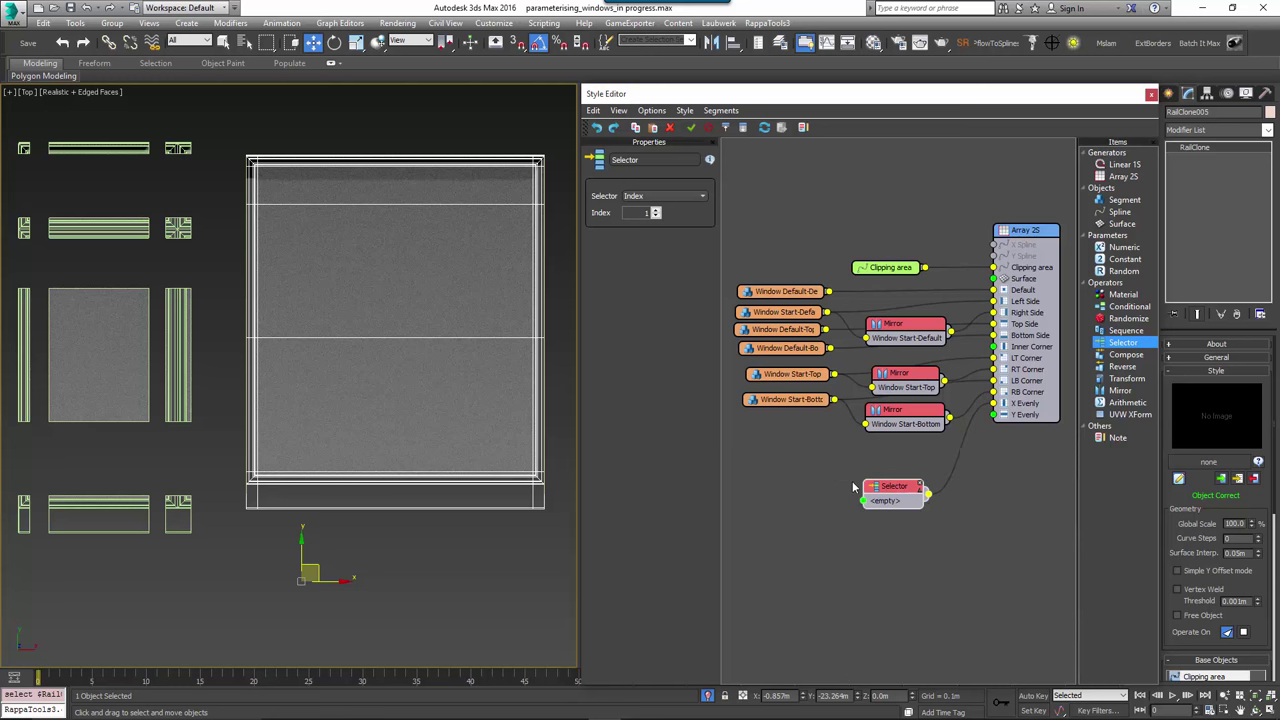
key("ctrl+v")
left_click_drag(850, 468, 760, 474)
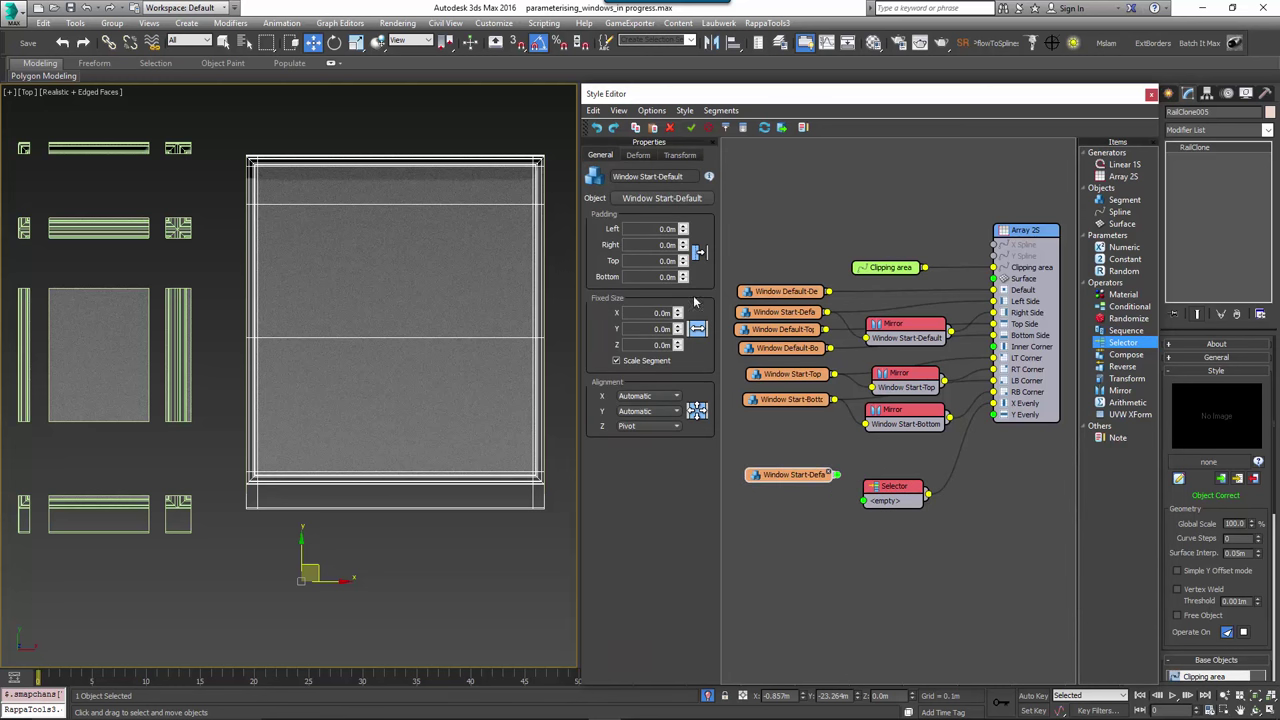
left_click(661, 200)
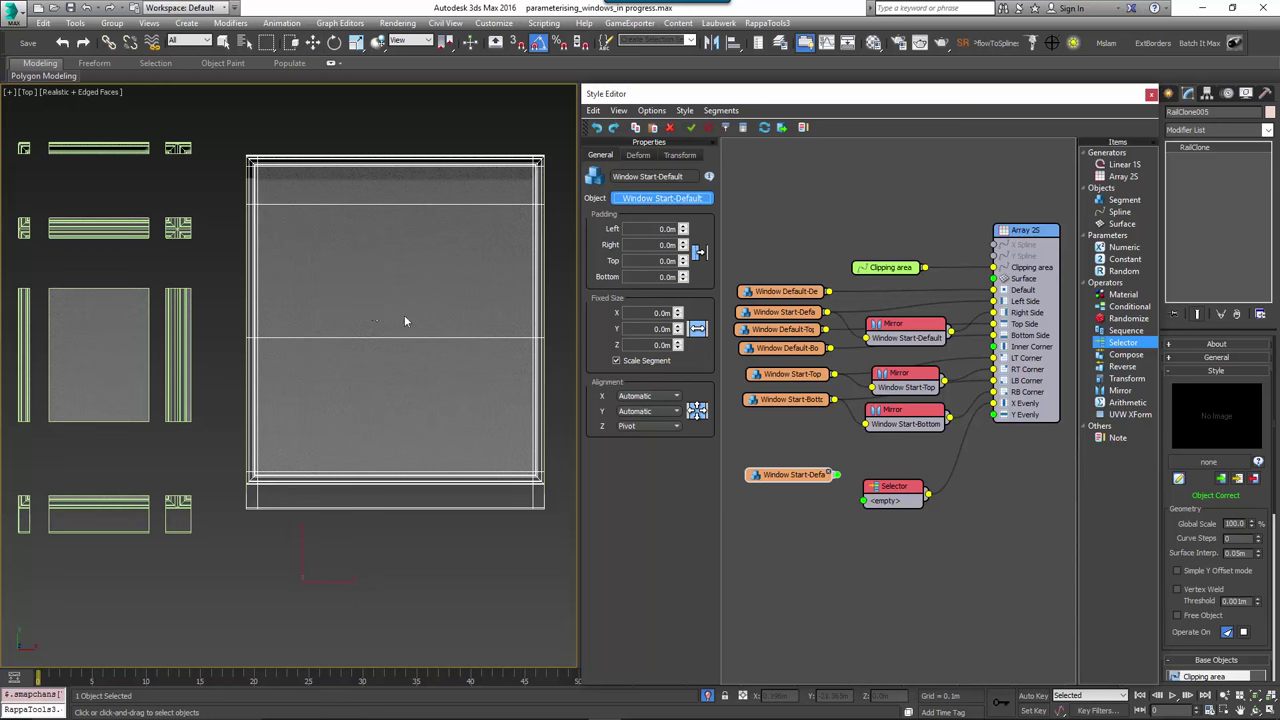
left_click(178, 148)
left_click_drag(837, 475, 779, 502)
- Paste another segment, assign the Window XEvenly-Default piece to it and wire it to the Selector's second input
key("ctrl+v")
left_click(660, 199)
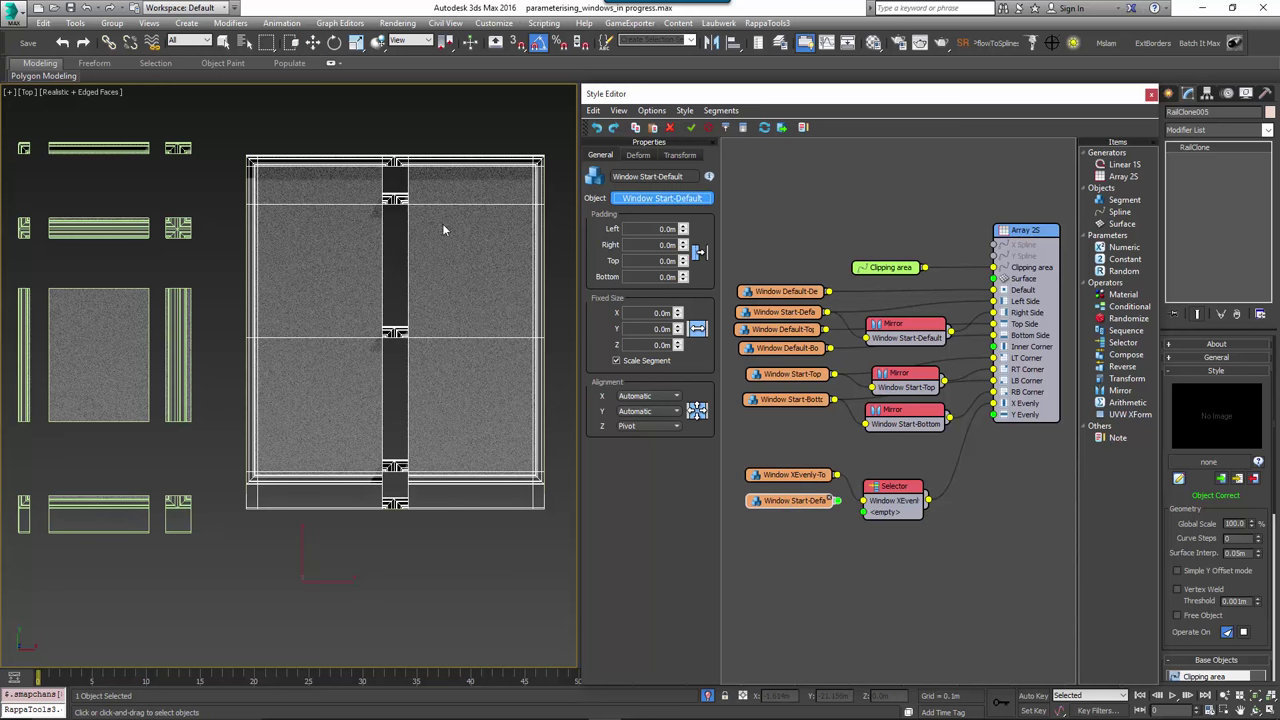
left_click(178, 316)
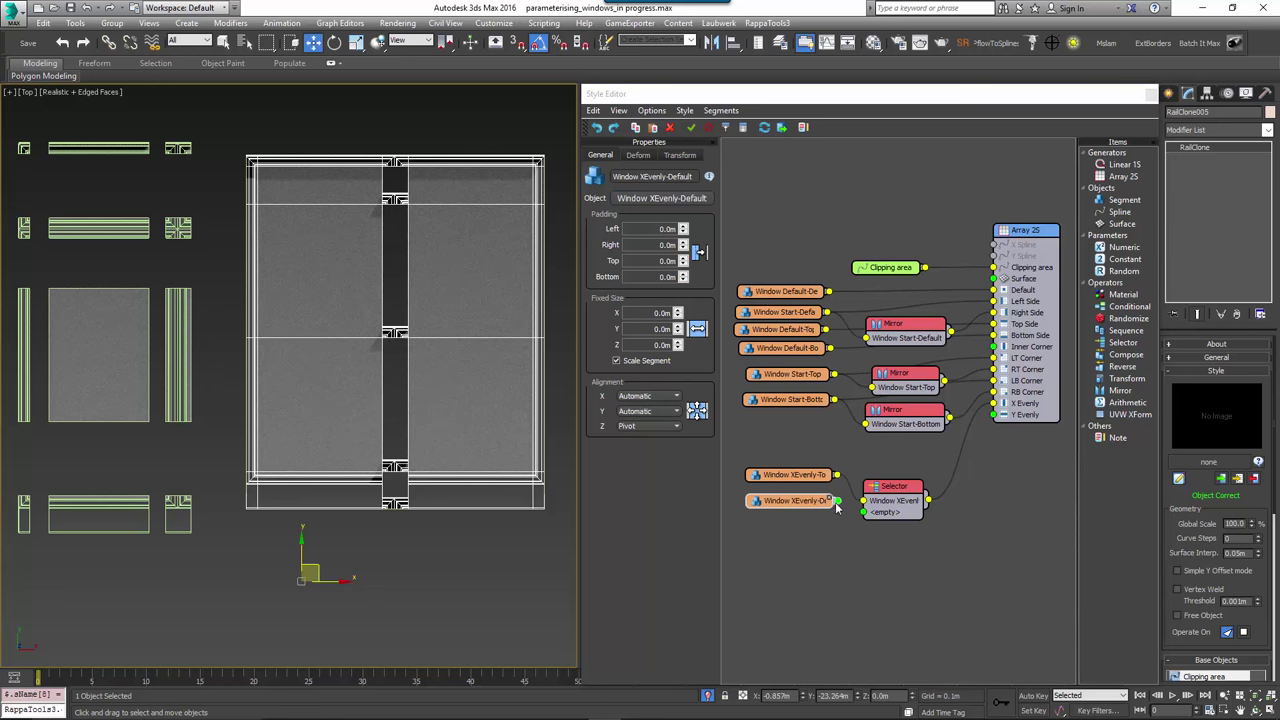
left_click_drag(836, 500, 862, 512)
- Duplicate the Window XEvenly-Default node, assign the Window XEvenly-Bottom piece to the copy and wire it to the Selector's third input
key("ctrl+c")
key("ctrl+v")
left_click_drag(825, 533, 789, 530)
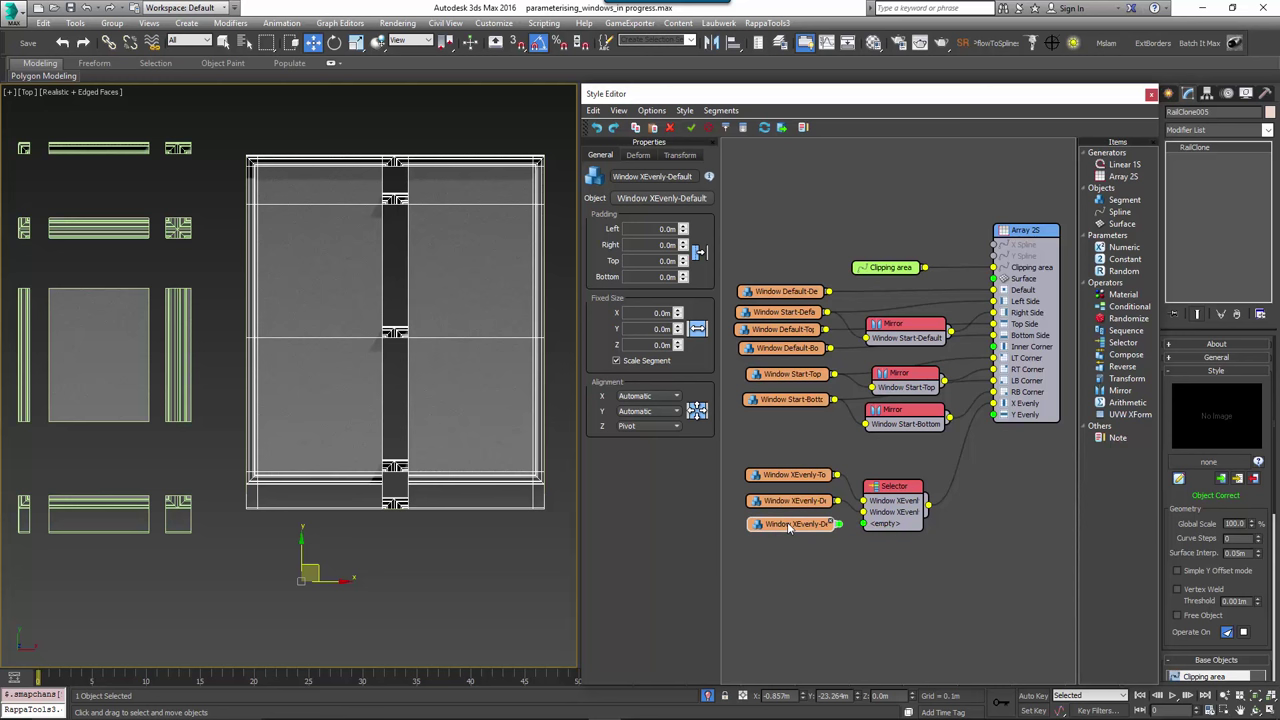
left_click(688, 199)
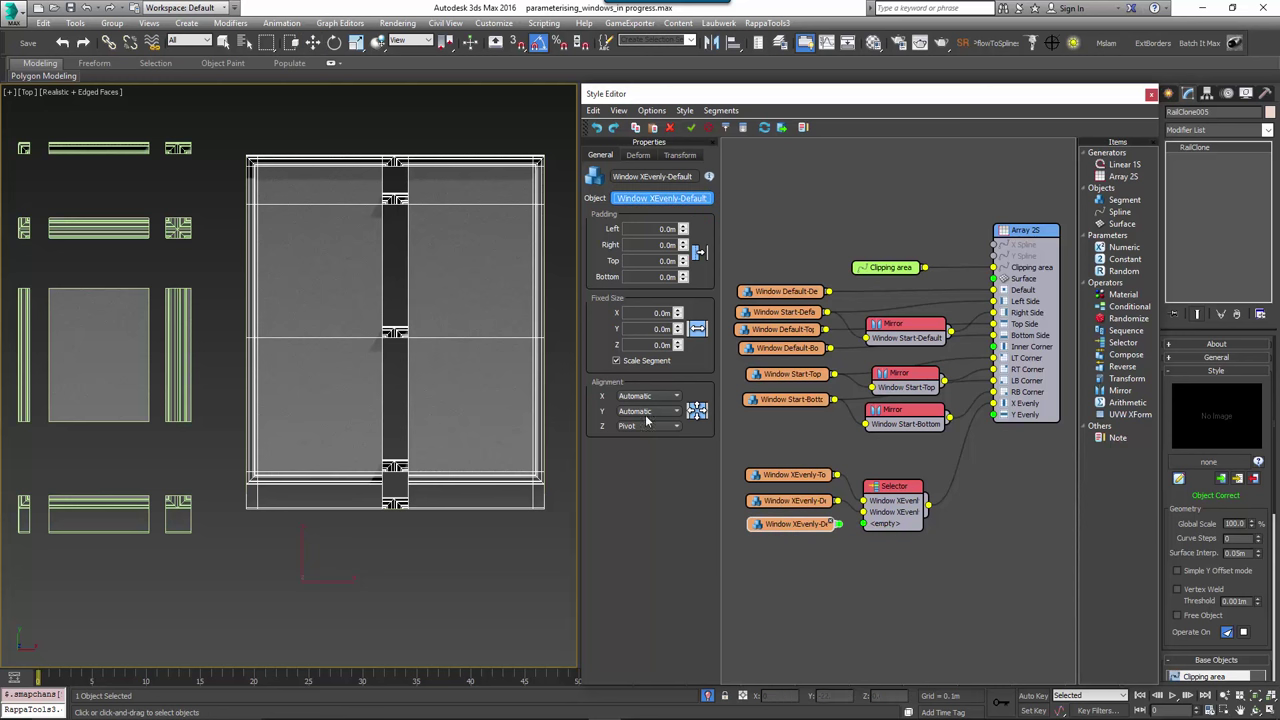
left_click(183, 511)
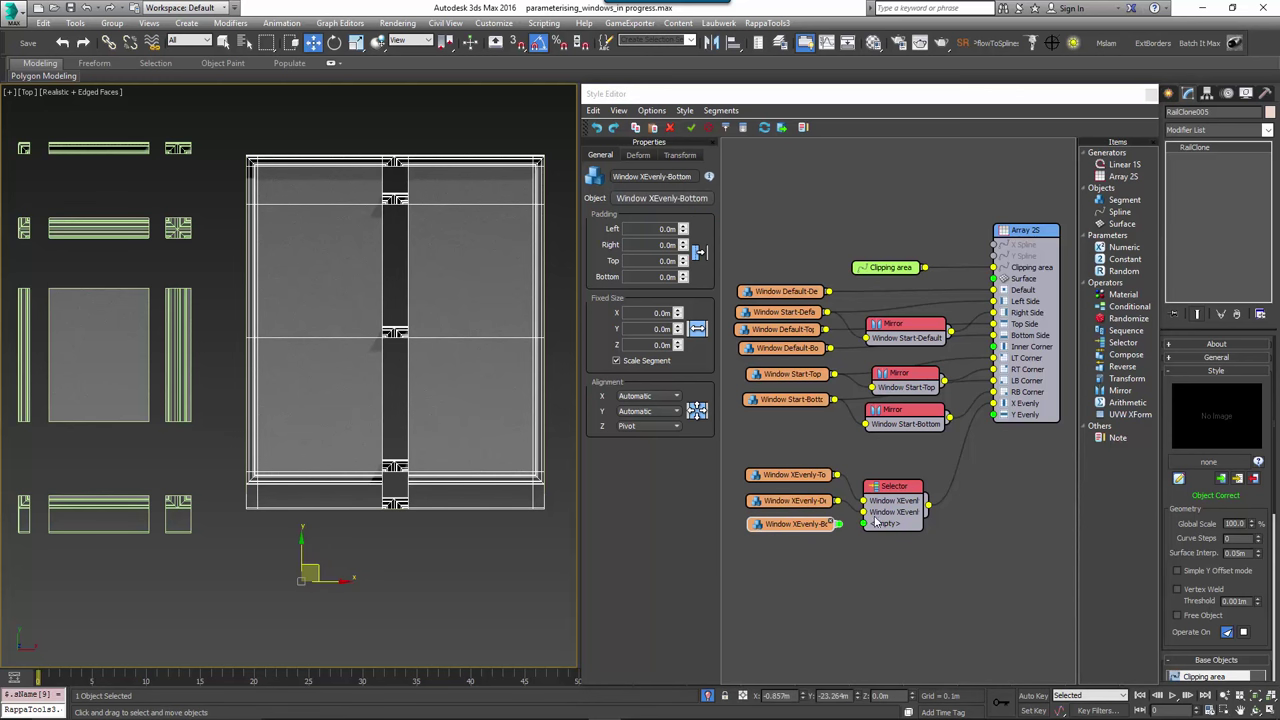
left_click_drag(838, 526, 866, 523)
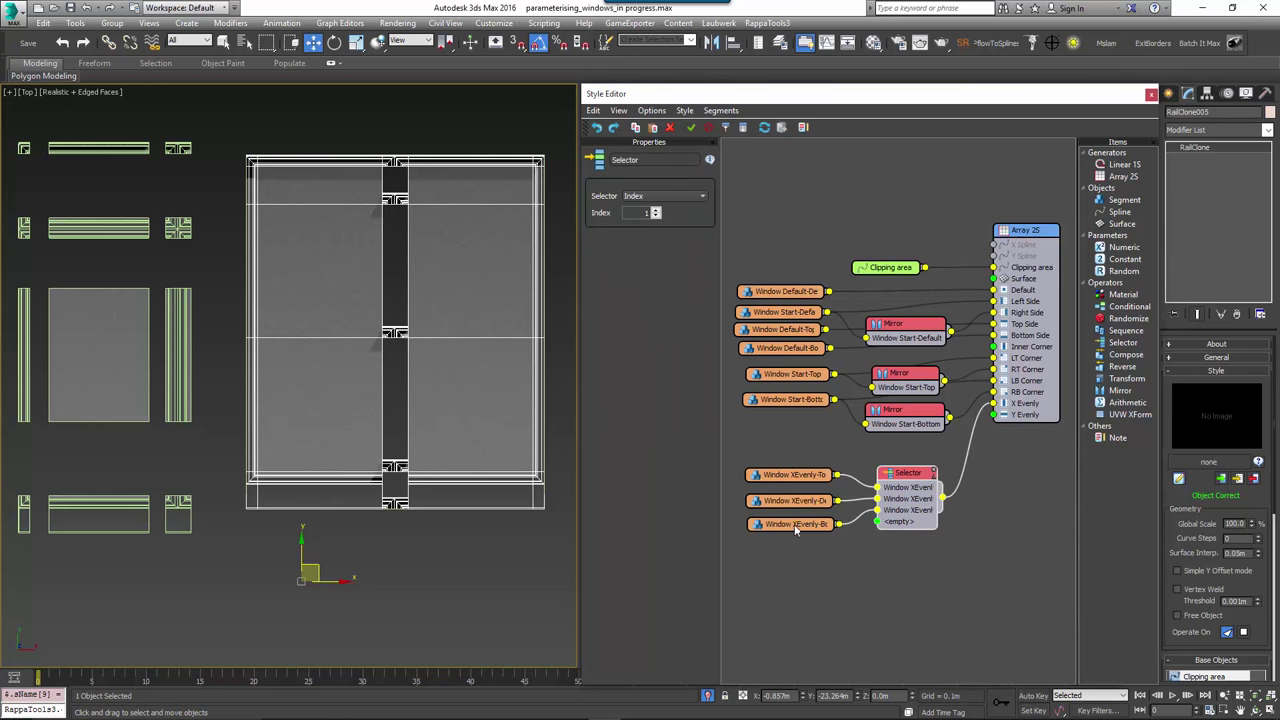
- Try the other Index values on the Selector to preview its segments, and return the Index to 1
left_click(656, 211)
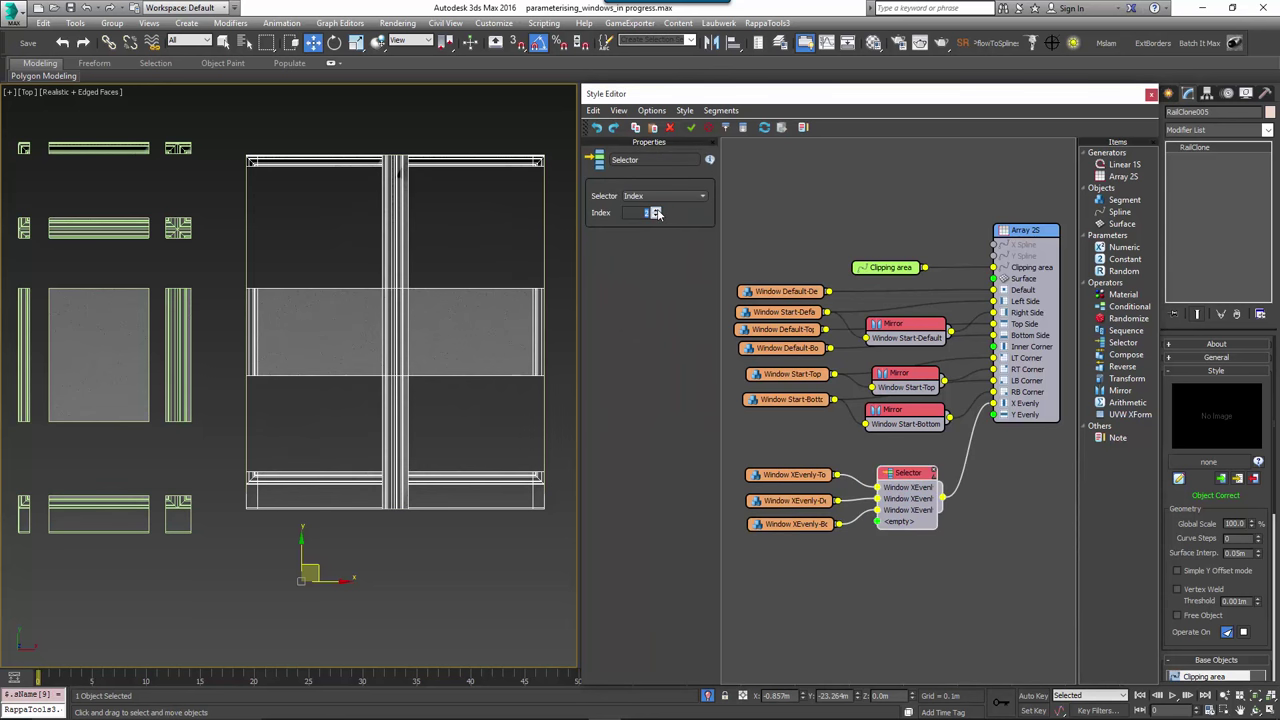
left_click(656, 211)
left_click(657, 217)
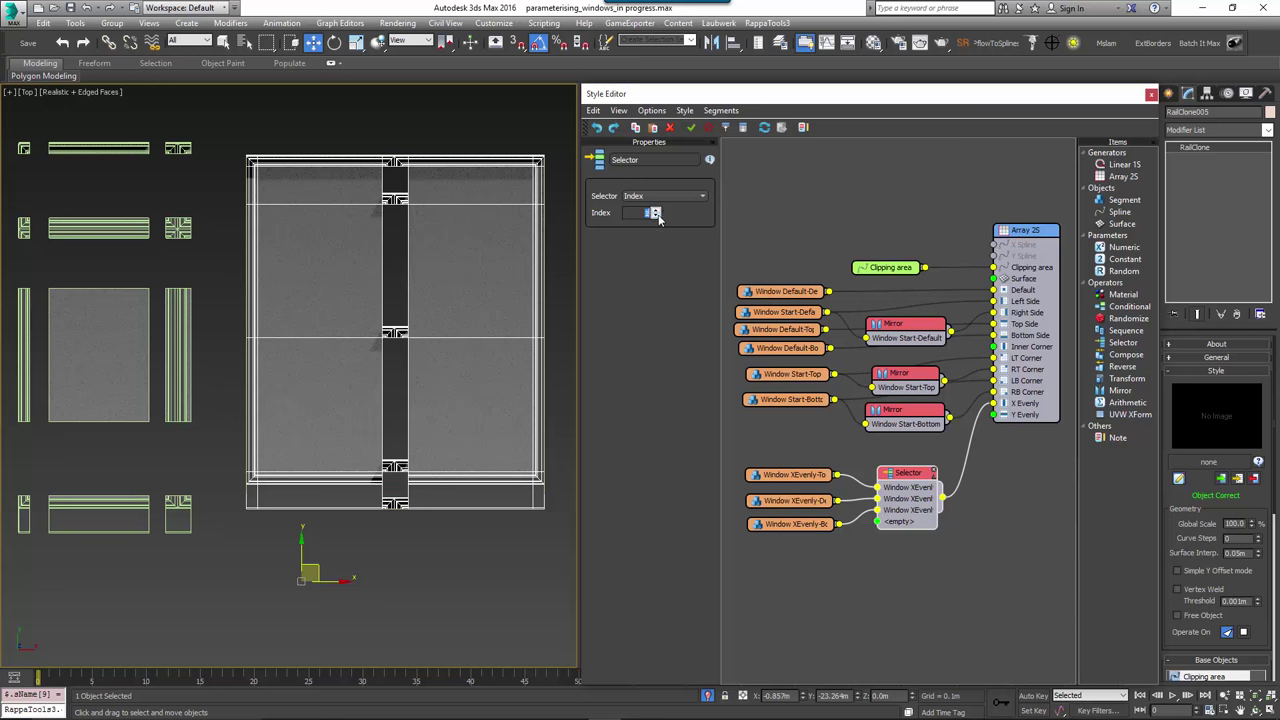
left_click(657, 213)
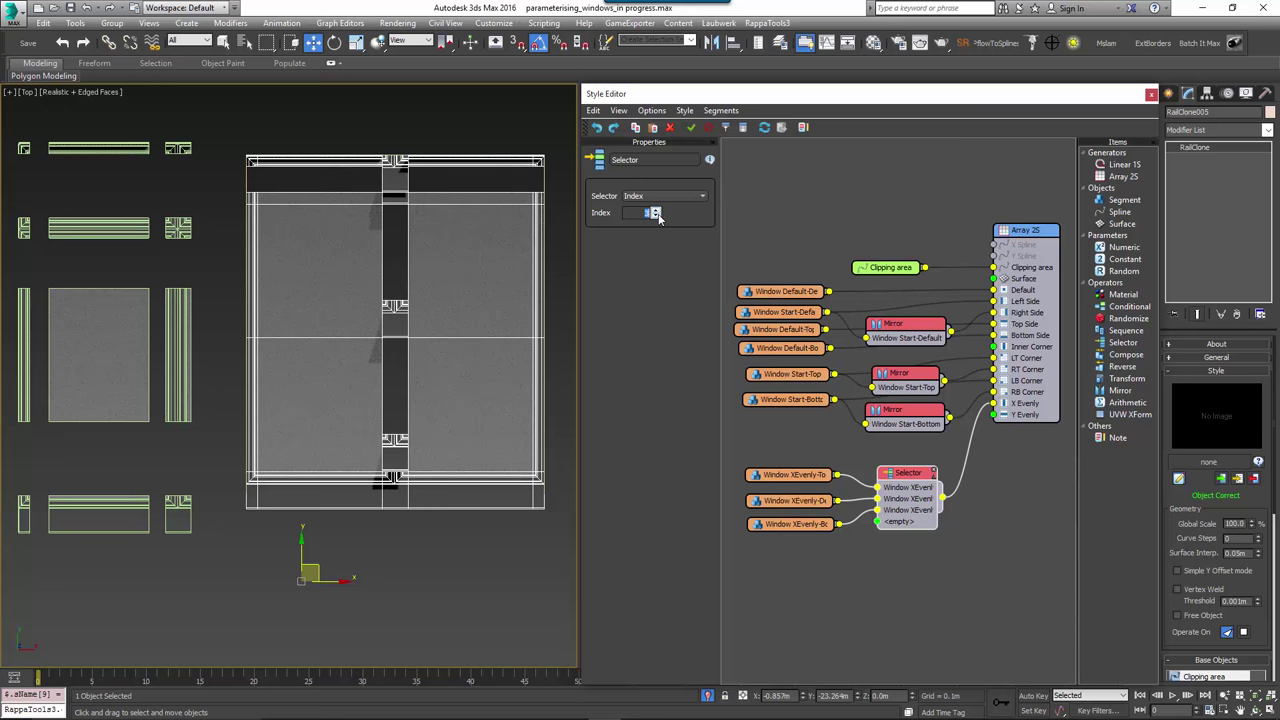
left_click(656, 213)
- Export the Selector's Index attribute as an input on the node
right_click(901, 478)
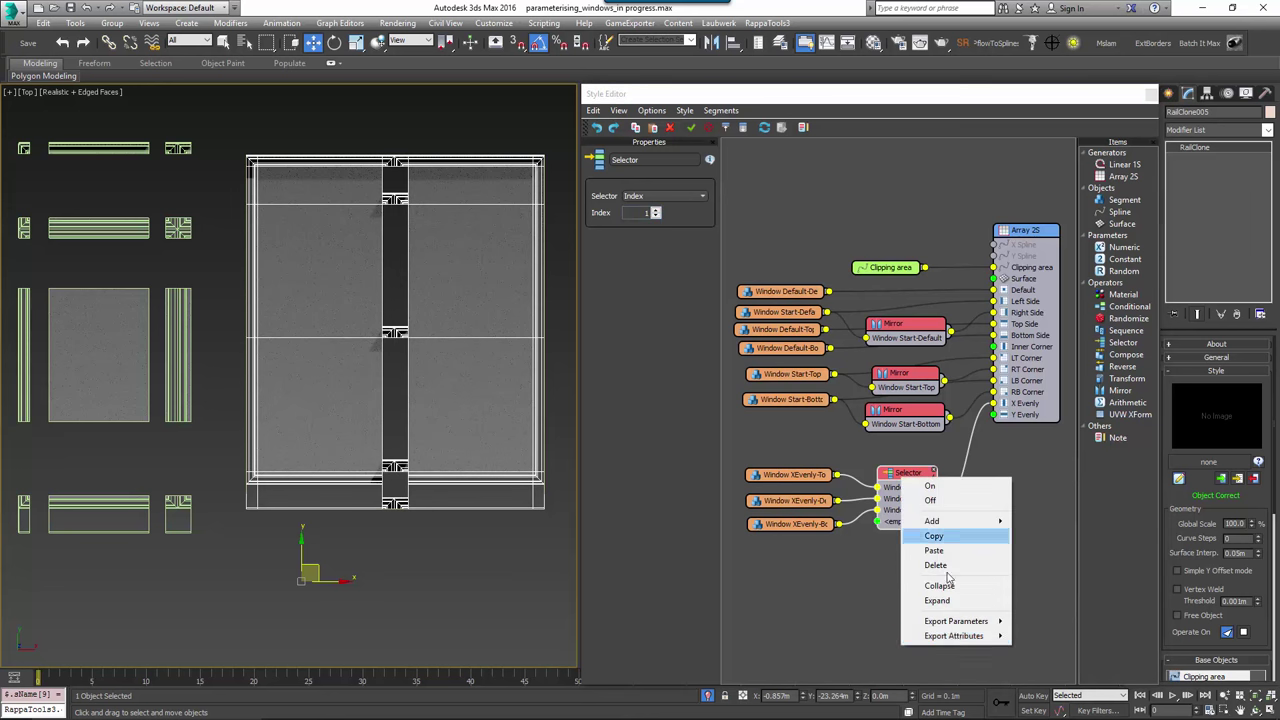
mouse_move(987, 631)
left_click(1038, 639)
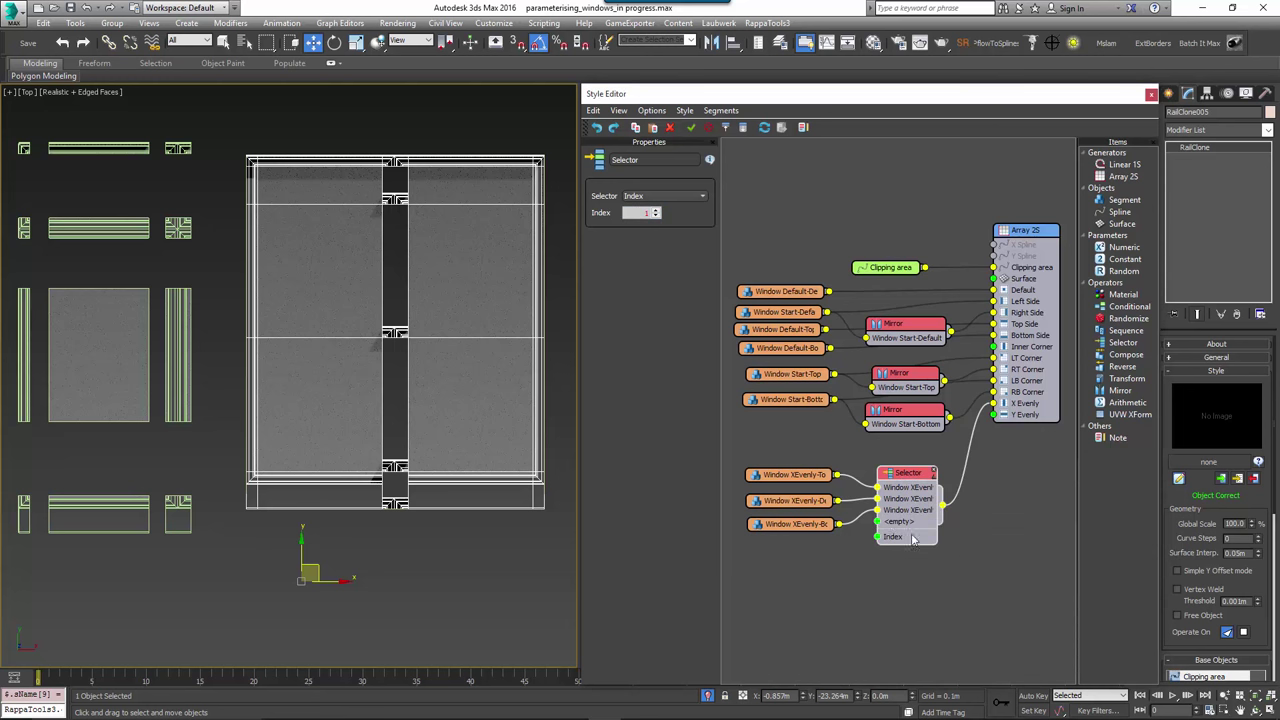
- Connect a new Arithmetic operator to the Selector's Index input and set its operation to Expression
left_click_drag(819, 568, 808, 571)
mouse_move(853, 581)
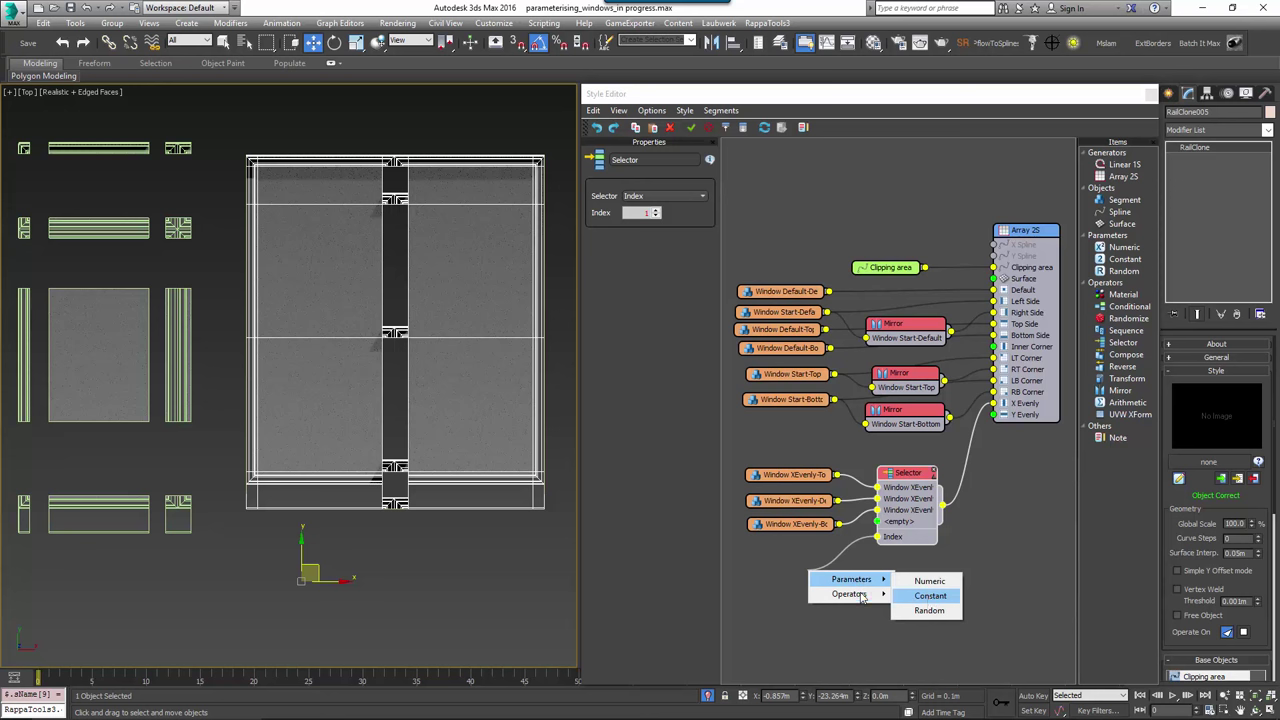
left_click(918, 596)
left_click_drag(772, 574, 800, 562)
middle_click_drag(800, 562, 907, 494)
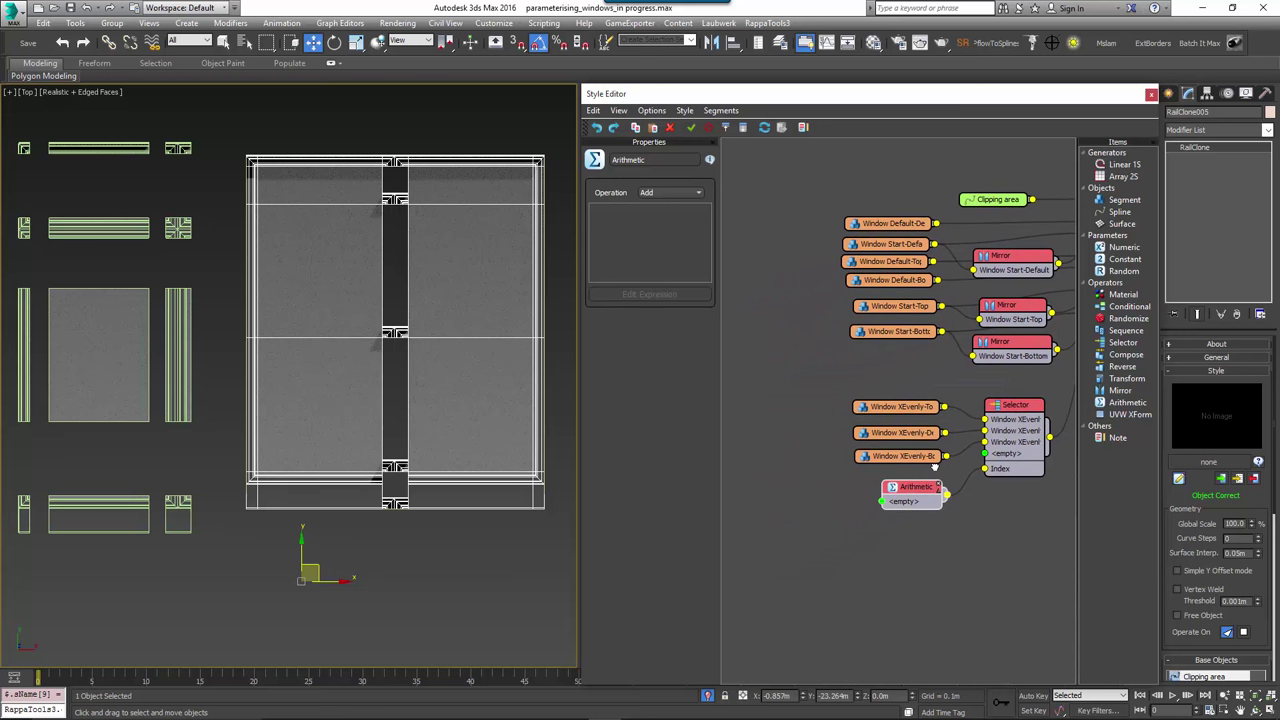
left_click(680, 193)
left_click(658, 256)
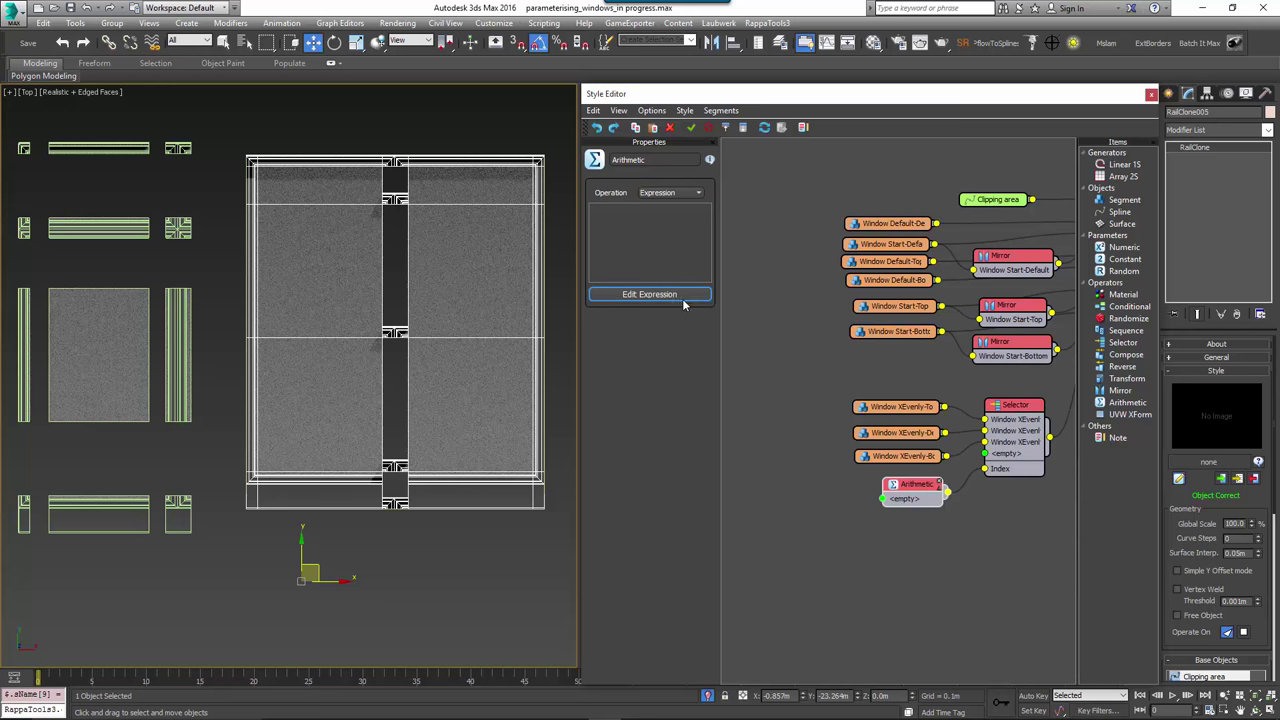
- Enter the Arithmetic expression "if(YSplinePosition = 0,3, if(YSplinePosition =1,1,2))", evaluate it and accept it
left_click(686, 295)
left_click_drag(830, 256, 768, 131)
left_click(762, 153)
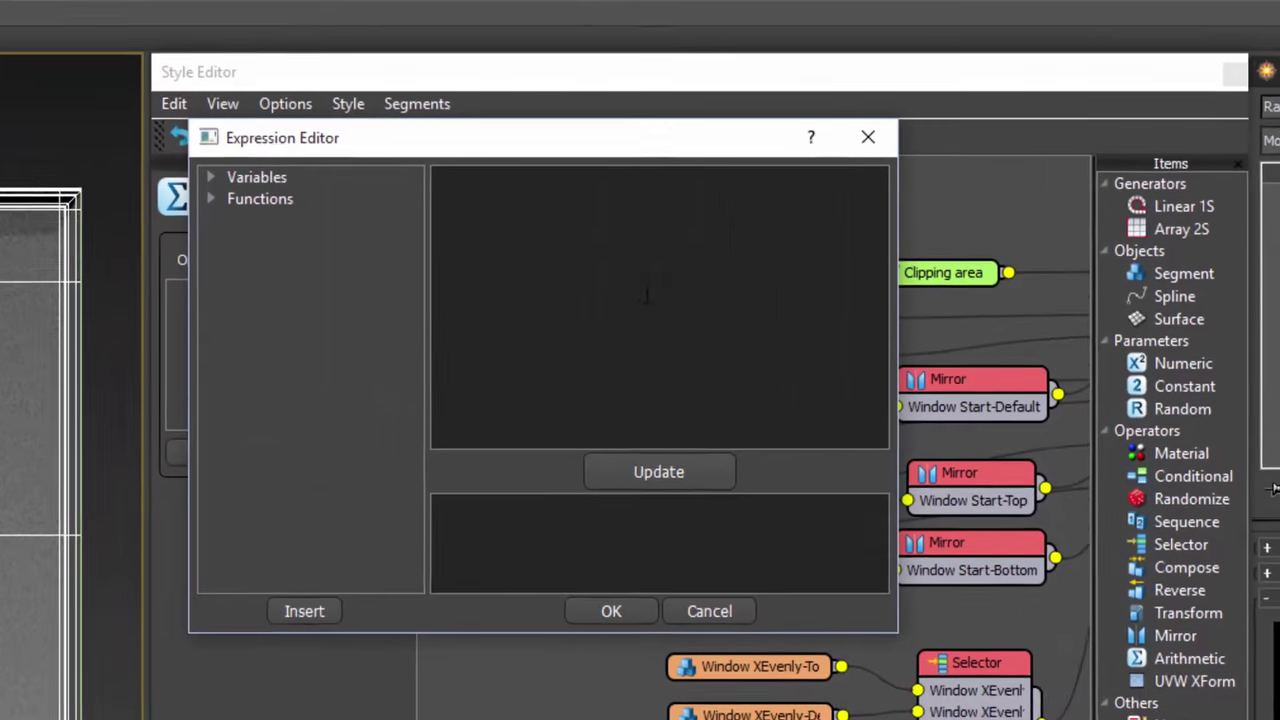
type("if(YS")
type("plinePosition = 0")
type(",3, ")
type("if(")
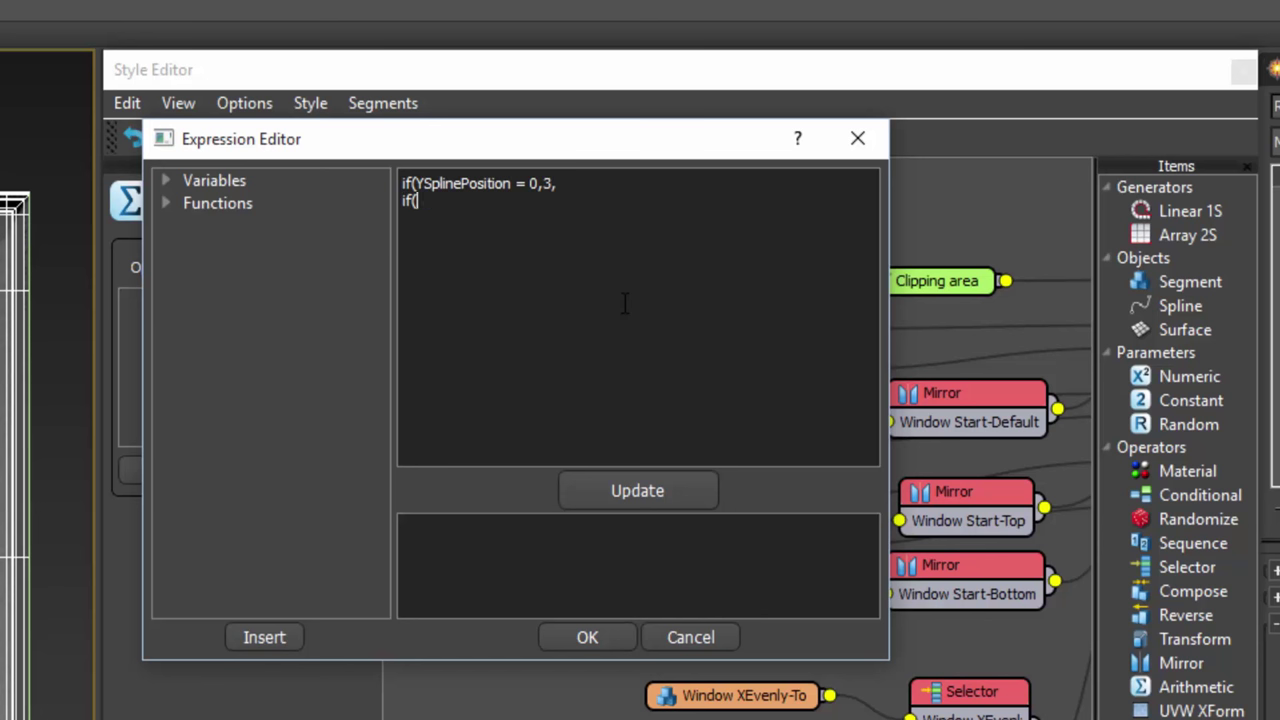
type("YSplinePosition")
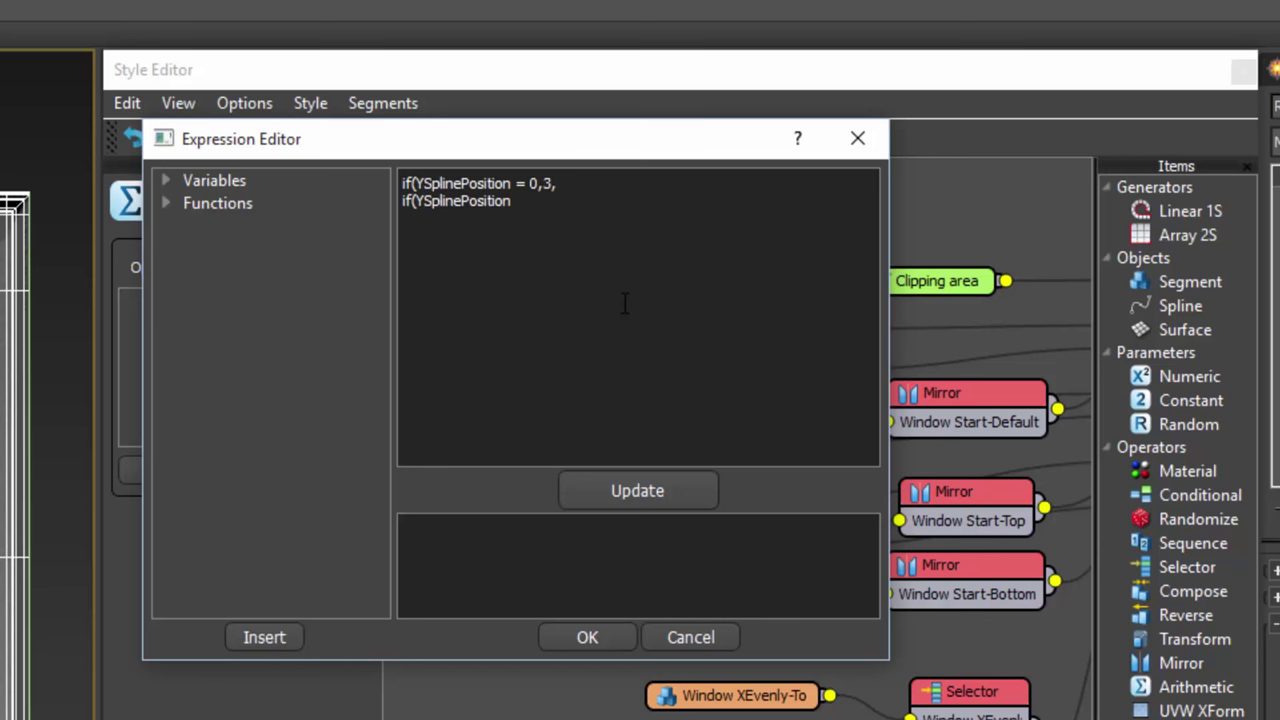
type(" =1,1,2))")
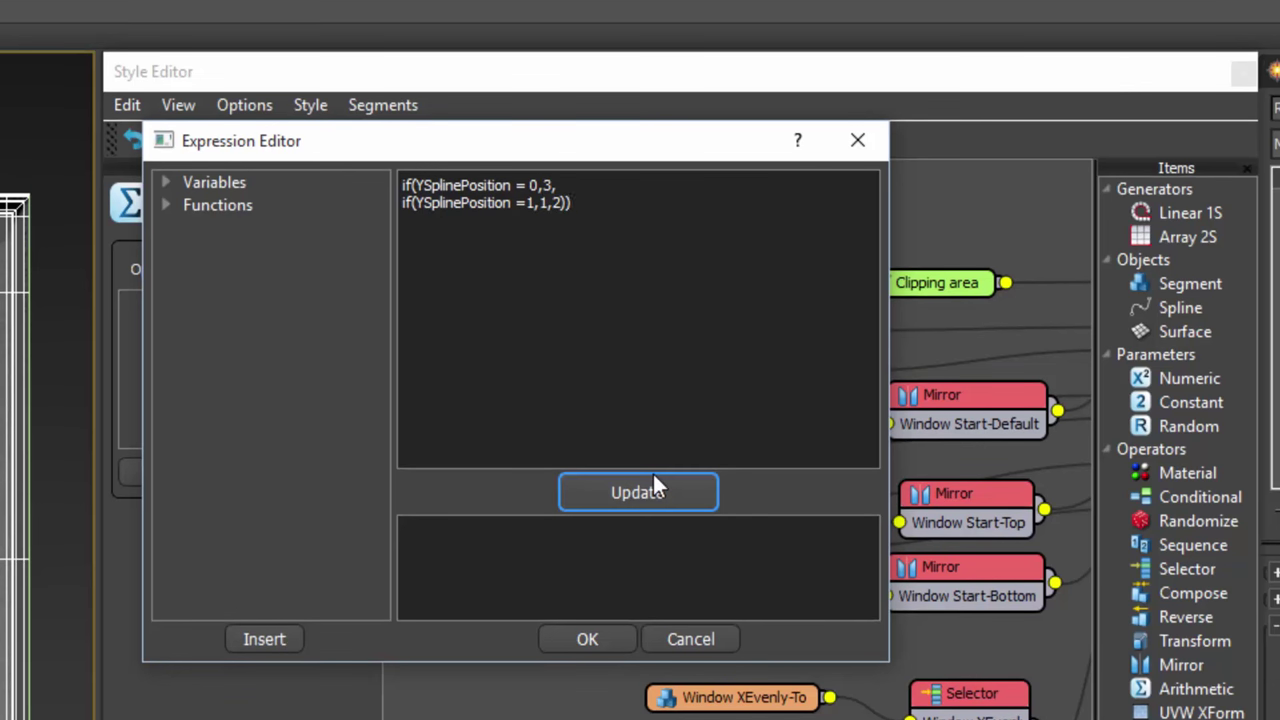
left_click(639, 490)
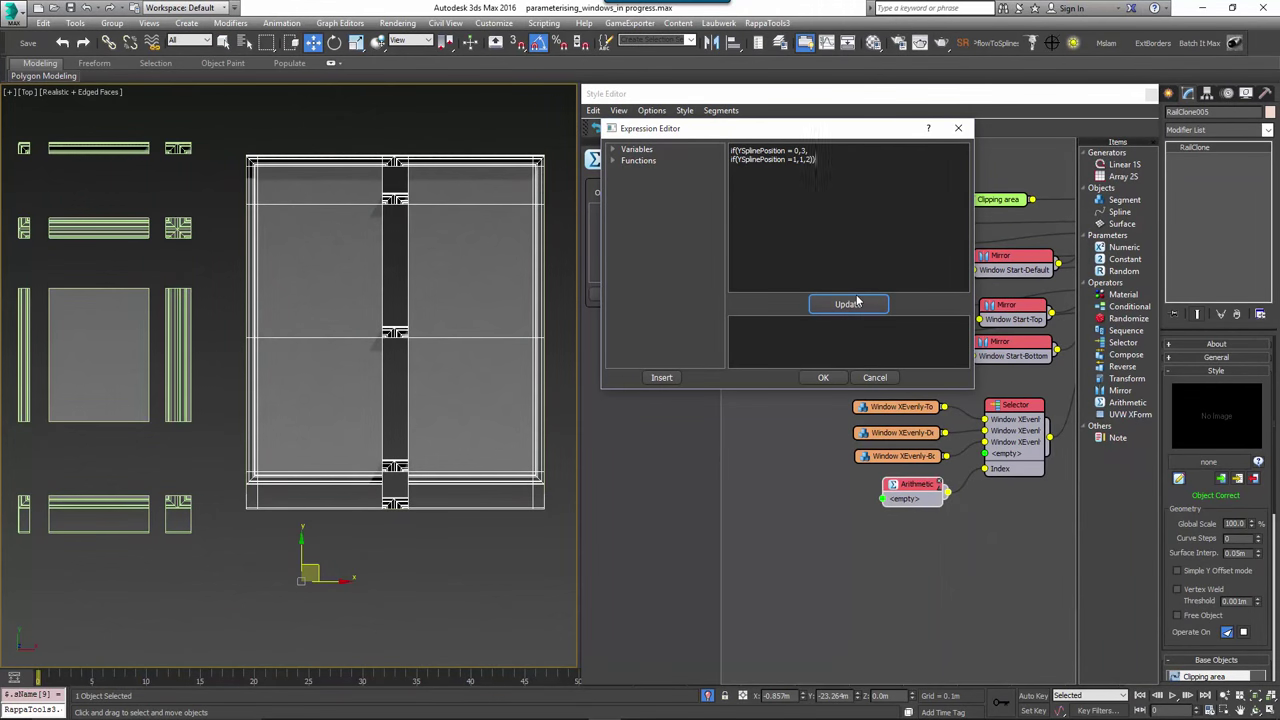
left_click(848, 304)
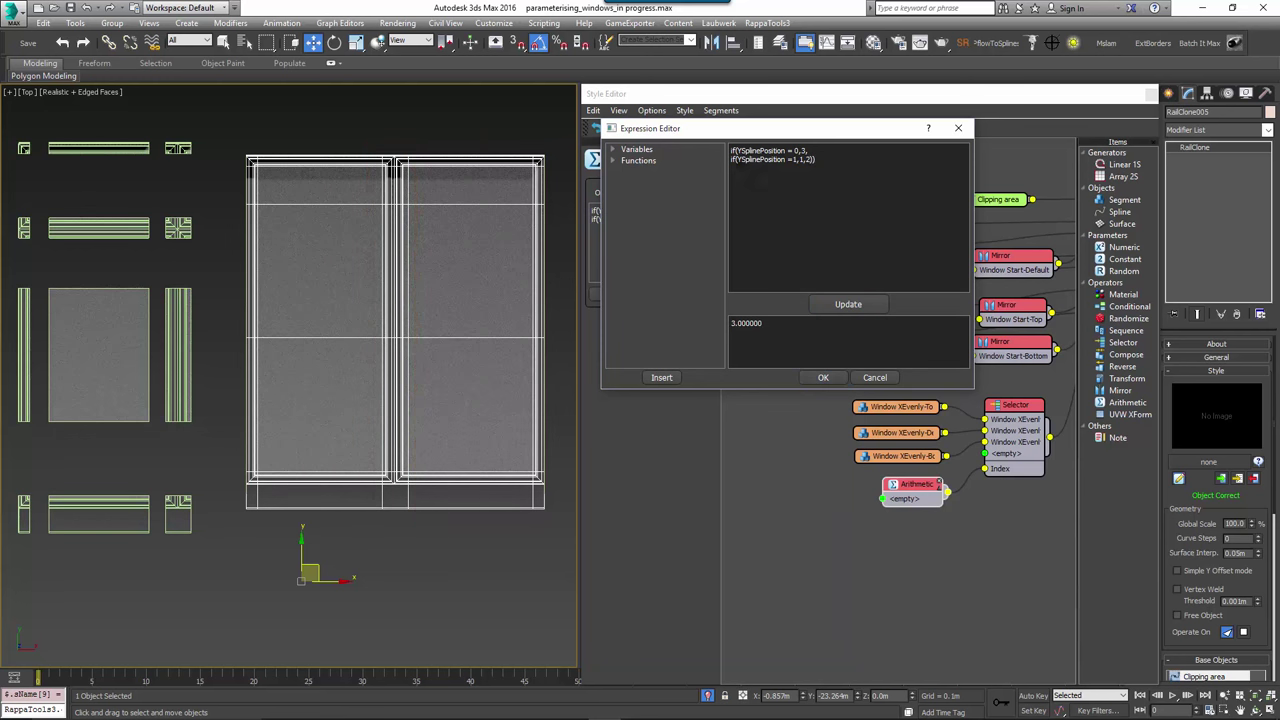
left_click(822, 378)
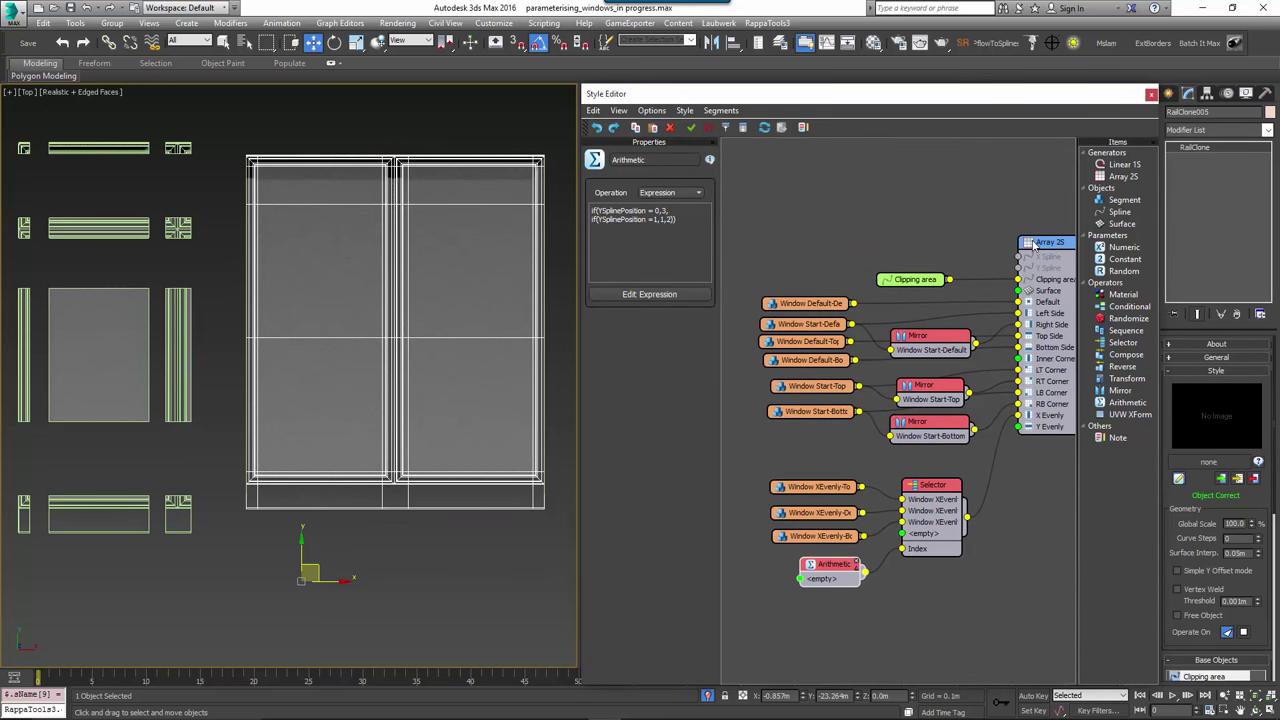
- Set the Array 2S generator's X Evenly distance to 0.82m in its rules
left_click(1035, 245)
left_click(636, 157)
mouse_move(705, 399)
left_mouse_down()
mouse_move(705, 420)
mouse_move(700, 346)
mouse_move(703, 415)
left_mouse_up()
- Export the X Evenly Distance parameter as an input on the Array 2S generator
right_click(1040, 249)
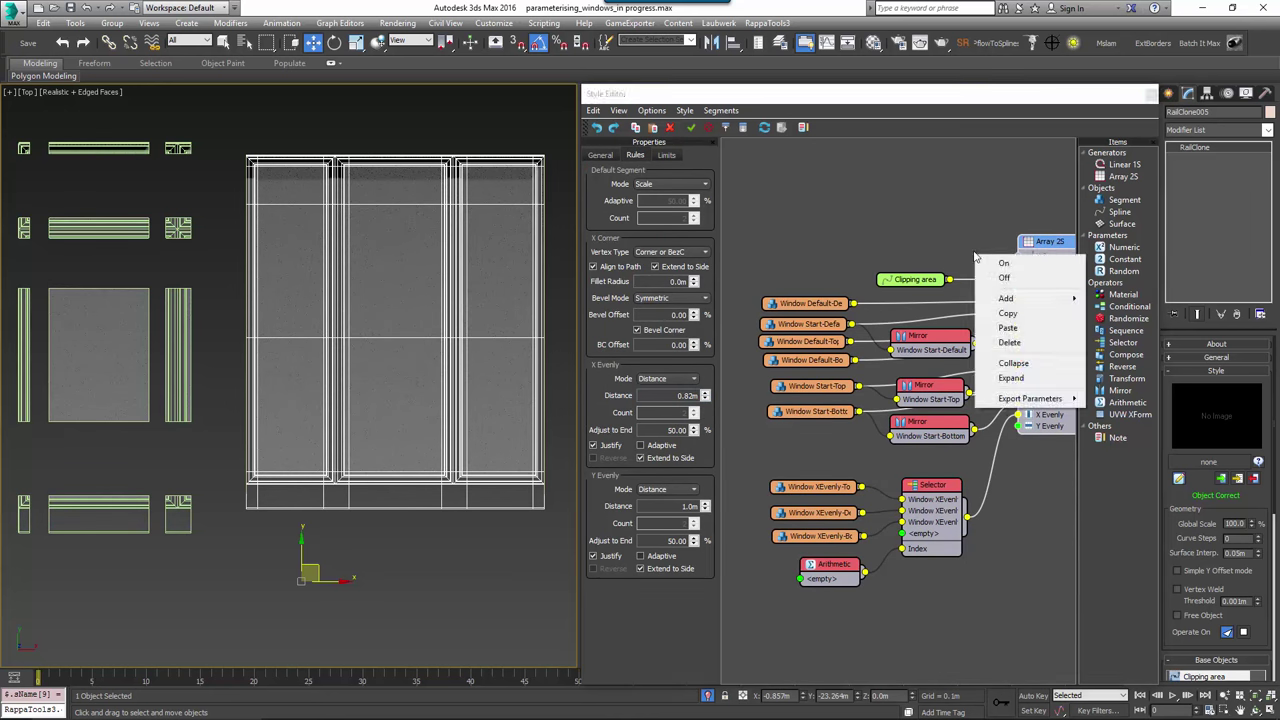
middle_click_drag(1040, 249, 920, 256)
right_click(925, 250)
mouse_move(985, 394)
mouse_move(1075, 469)
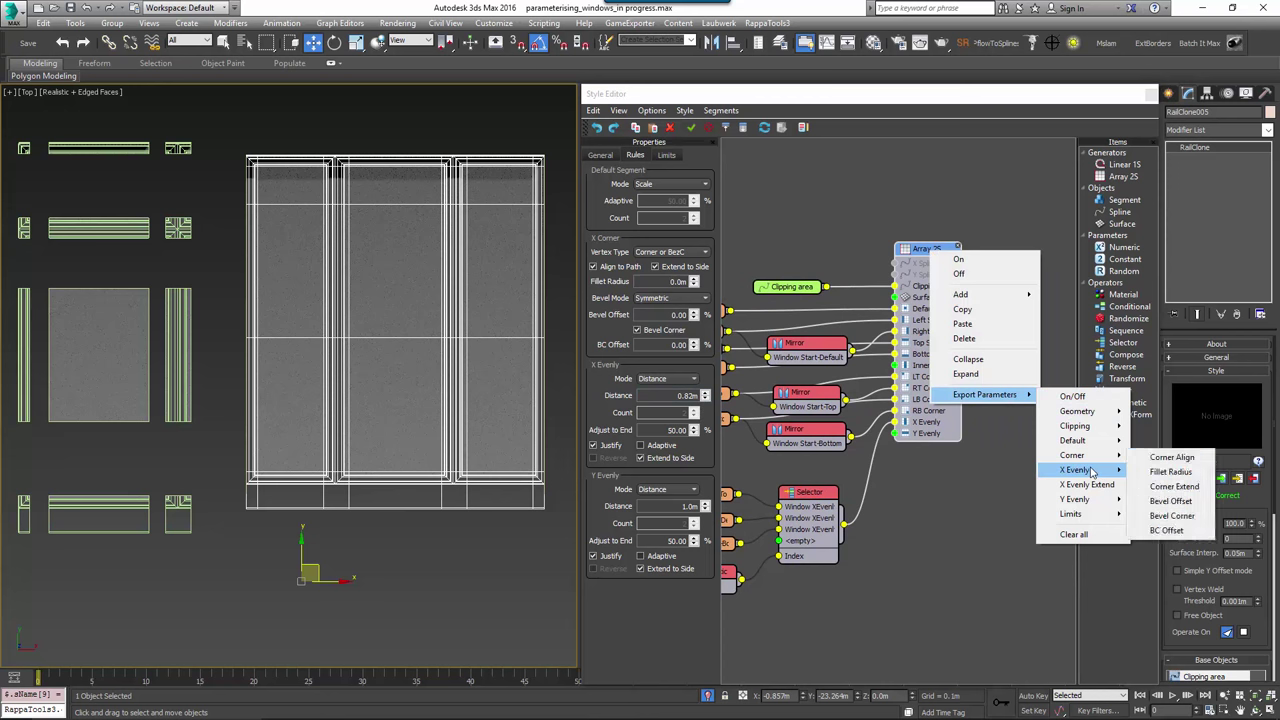
left_click(1165, 467)
- Connect a new Numeric parameter to the generator's X Evenly Distance input and set its type to Scene Units
middle_click_drag(960, 450, 1026, 304)
left_click_drag(1124, 247, 993, 311)
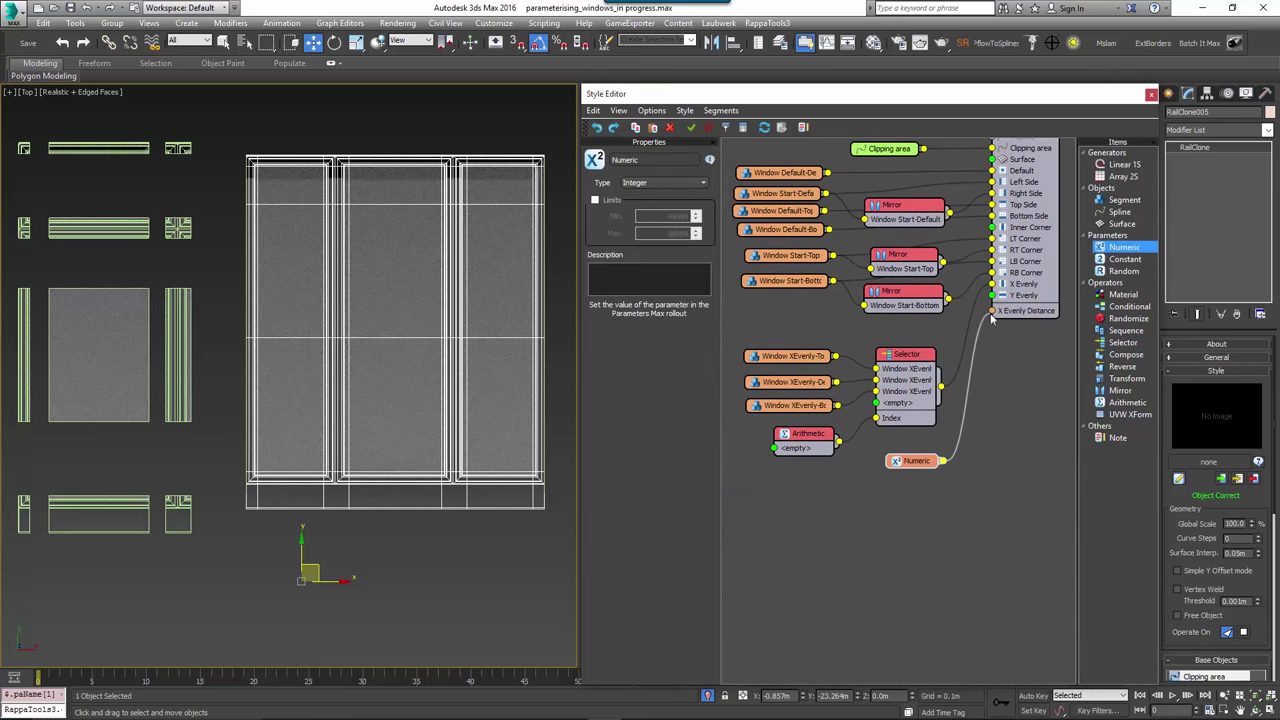
left_click(663, 183)
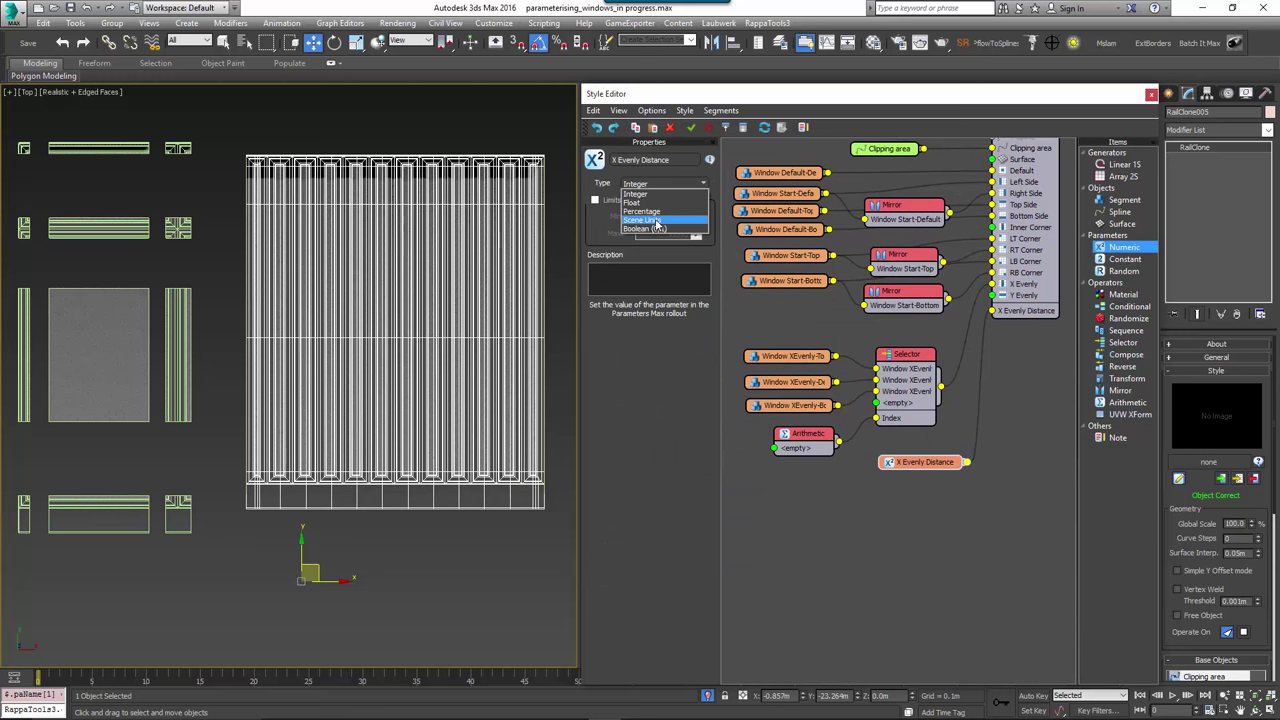
left_click(660, 214)
- Set the X Evenly Distance parameter to about 0.806m and move its node closer to the Arithmetic node
scroll(1185, 550, "down", 5)
scroll(1185, 550, "down", 2)
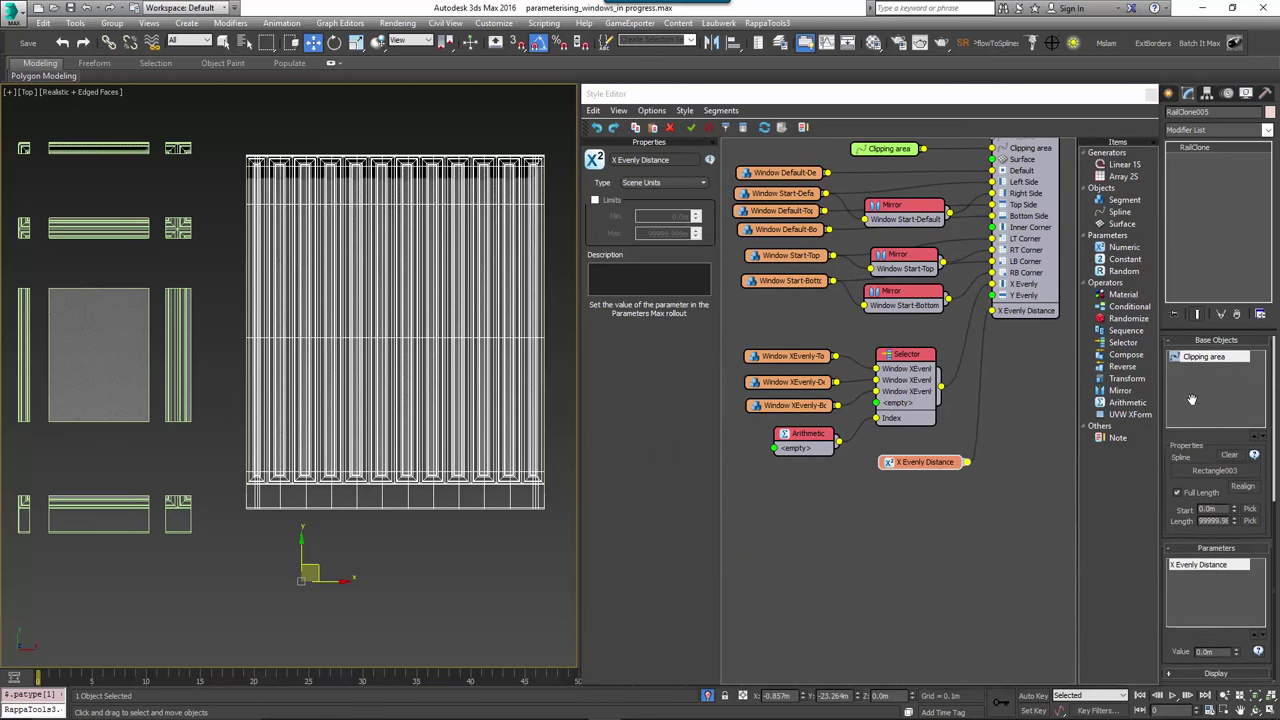
left_click_drag(1236, 655, 1228, 465)
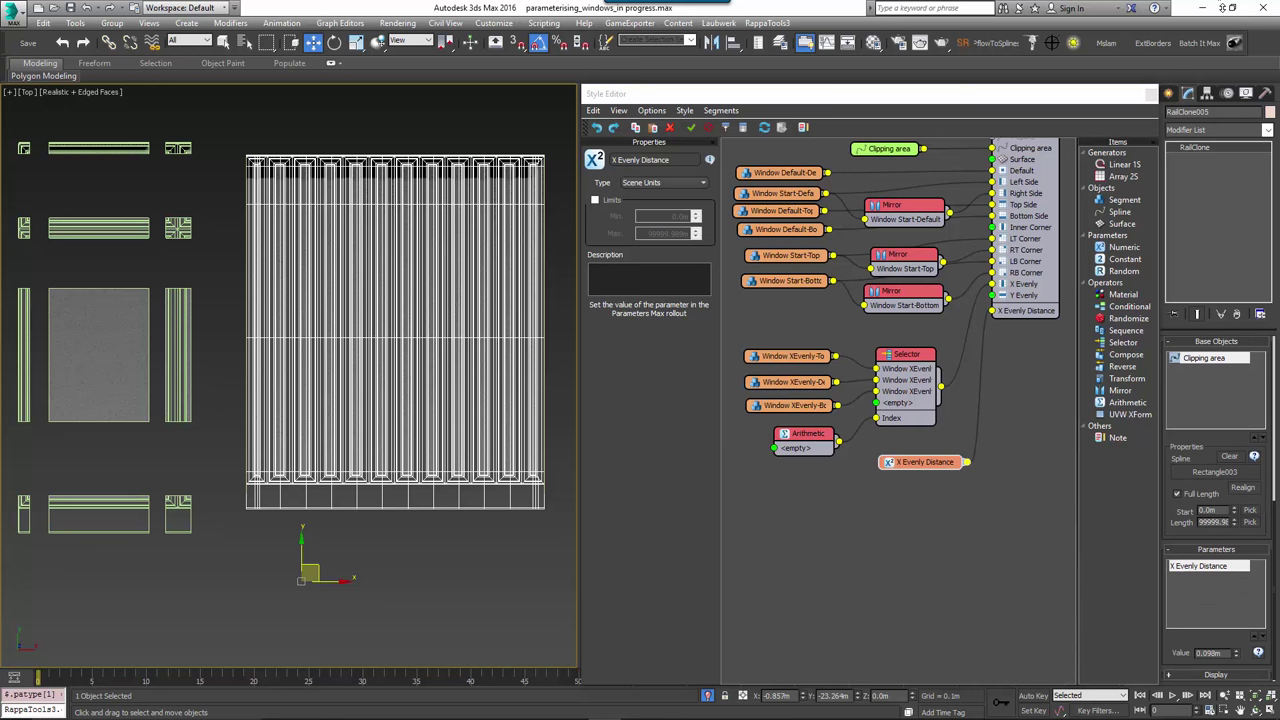
left_click_drag(1235, 655, 1157, 172)
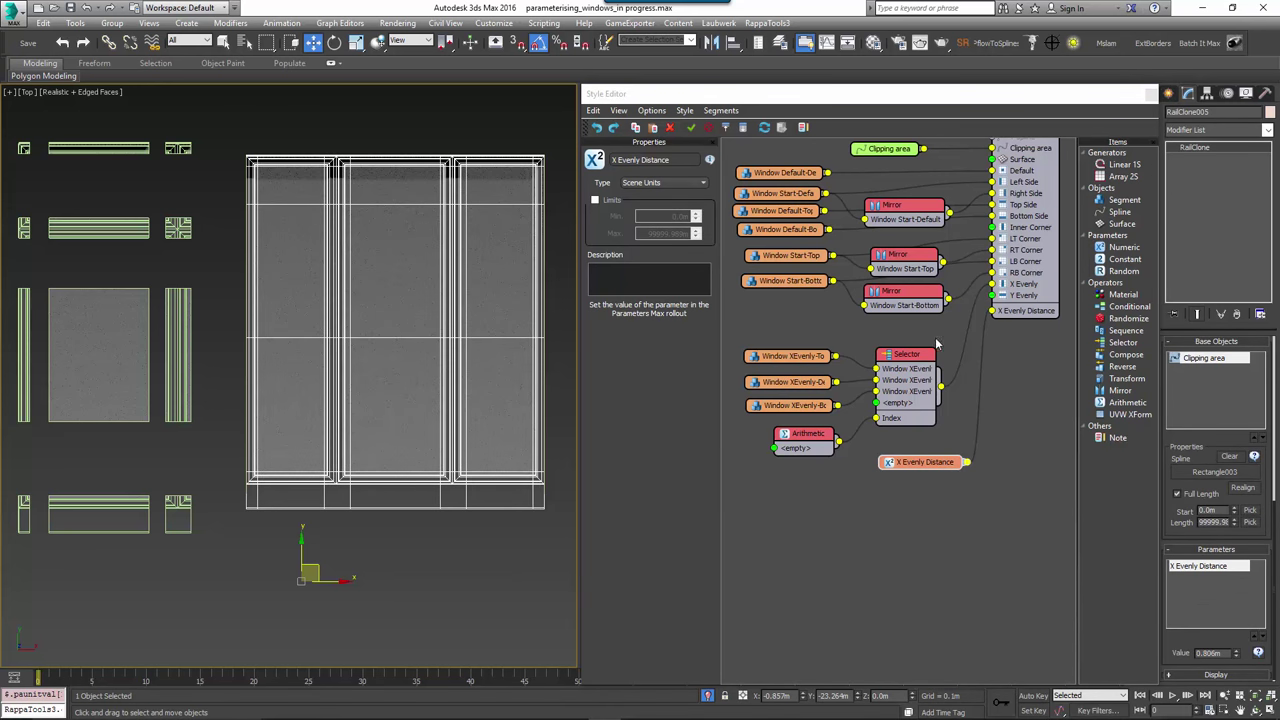
left_click_drag(917, 462, 884, 459)
- Insert a Sequence operator between the Window Default-Default segment and the generator's Default input, making room among the nodes
middle_click_drag(869, 359, 851, 469)
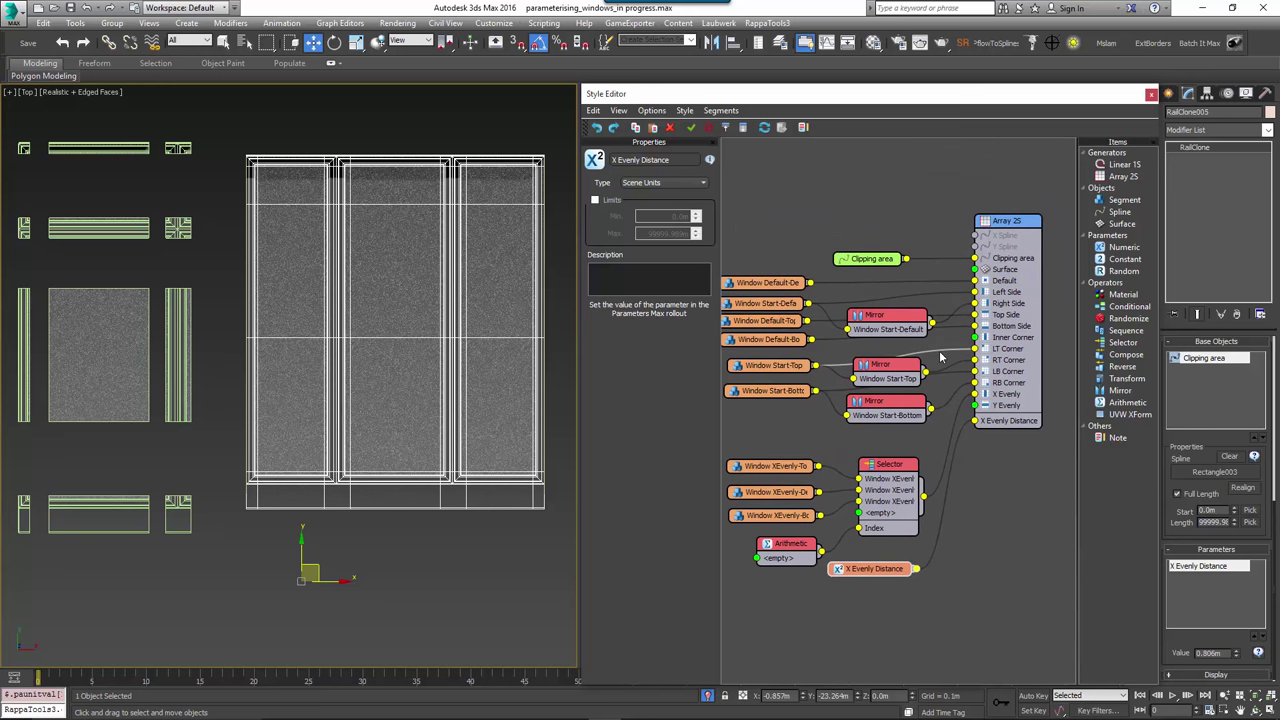
left_click_drag(1133, 334, 811, 223)
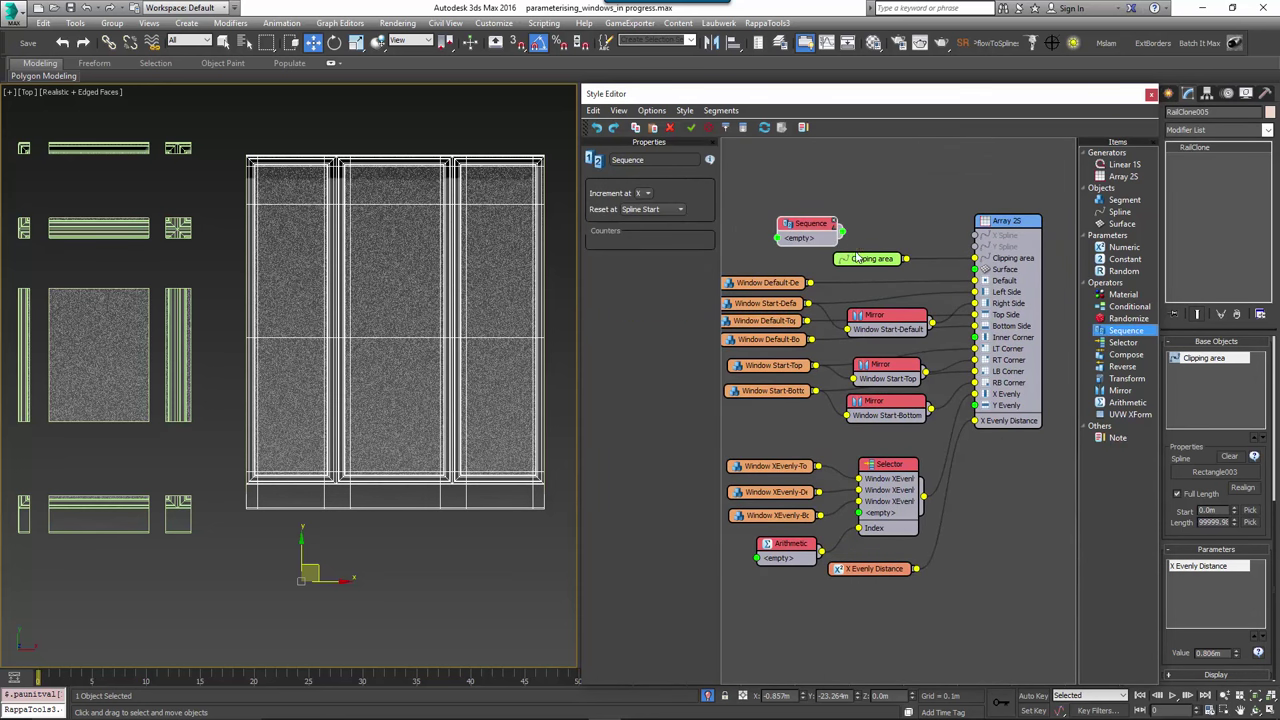
middle_click_drag(875, 247, 910, 237)
left_click_drag(903, 246, 876, 180)
left_click_drag(851, 222, 925, 242)
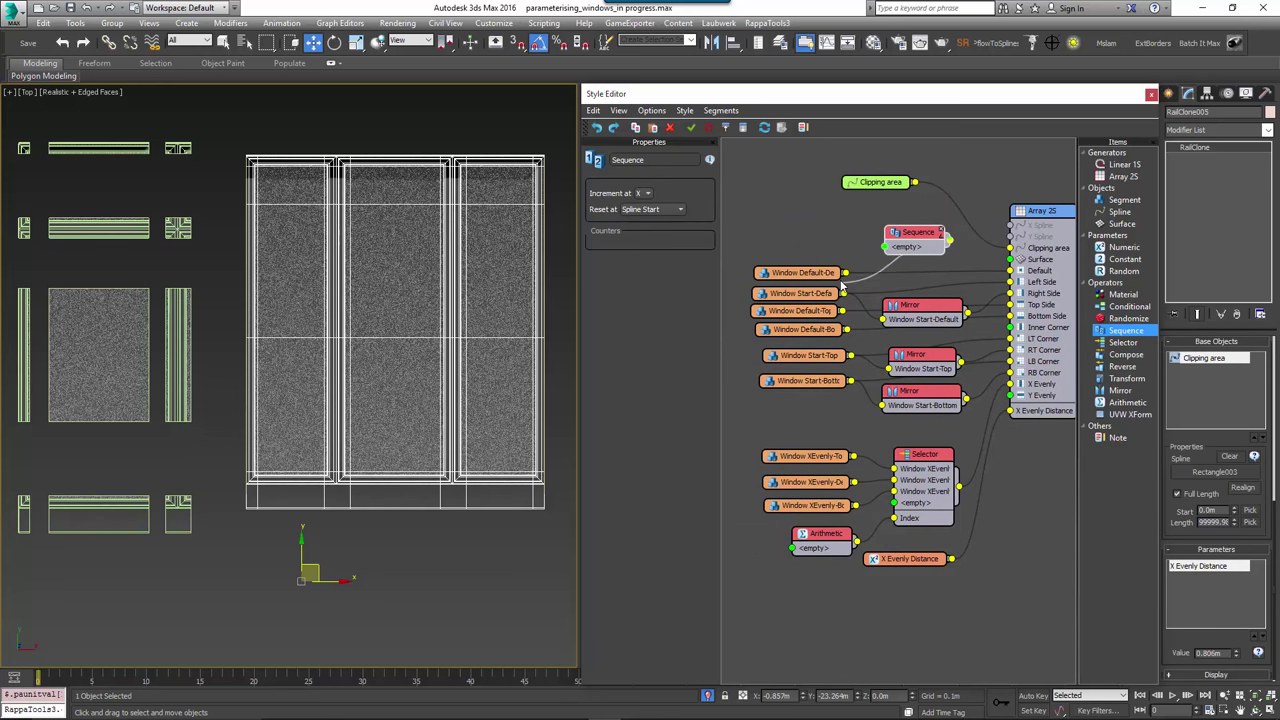
left_click_drag(847, 273, 794, 250)
left_click_drag(903, 272, 795, 233)
- Insert a Sequence operator after the Window Start-Default segment, feeding the Left Side input and the Right Side's Mirror
left_click_drag(1131, 333, 880, 276)
left_click_drag(803, 294, 733, 269)
left_click_drag(892, 262, 738, 219)
left_click_drag(909, 218, 823, 216)
middle_click_drag(862, 284, 948, 276)
left_click_drag(989, 297, 1008, 289)
- Insert a Sequence operator between the Window XEvenly-Default segment and the Selector
scroll(1010, 290, "down", 3)
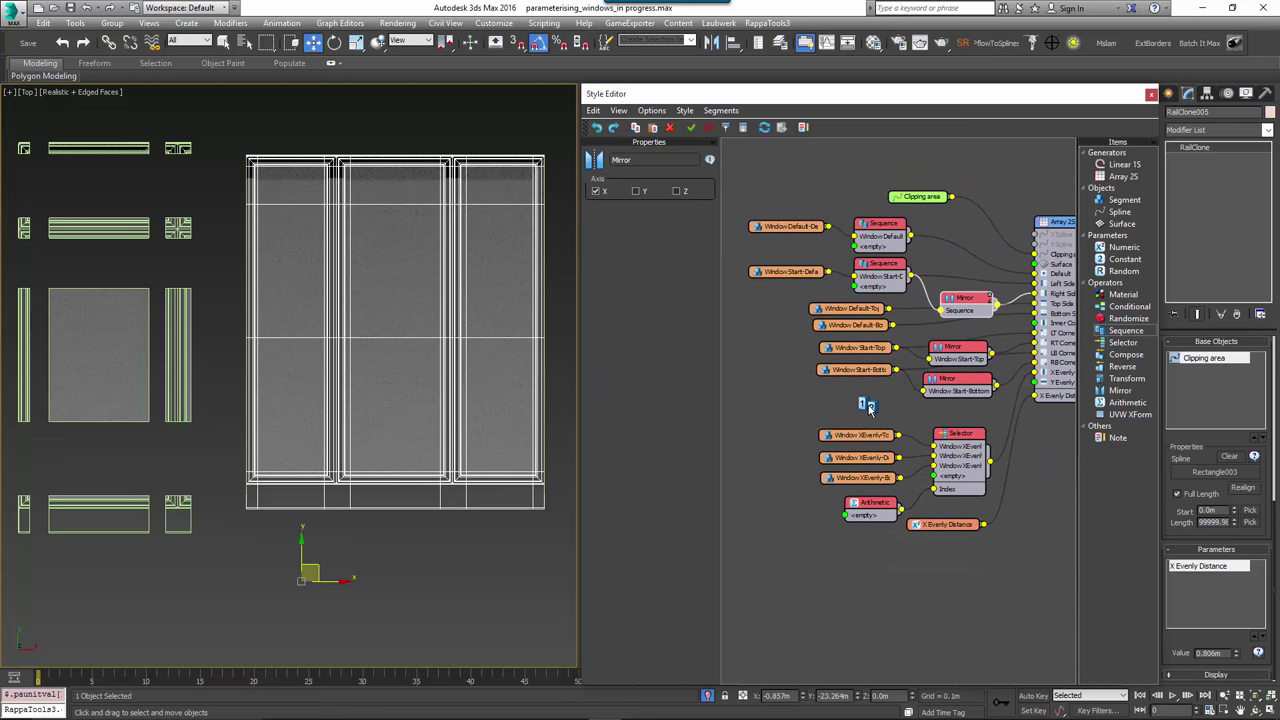
left_click_drag(869, 409, 752, 457)
mouse_move(846, 439)
left_mouse_down()
mouse_move(843, 408)
mouse_move(857, 443)
left_mouse_up()
- Set Increment at to Y on all three Sequence operators
left_click(862, 437)
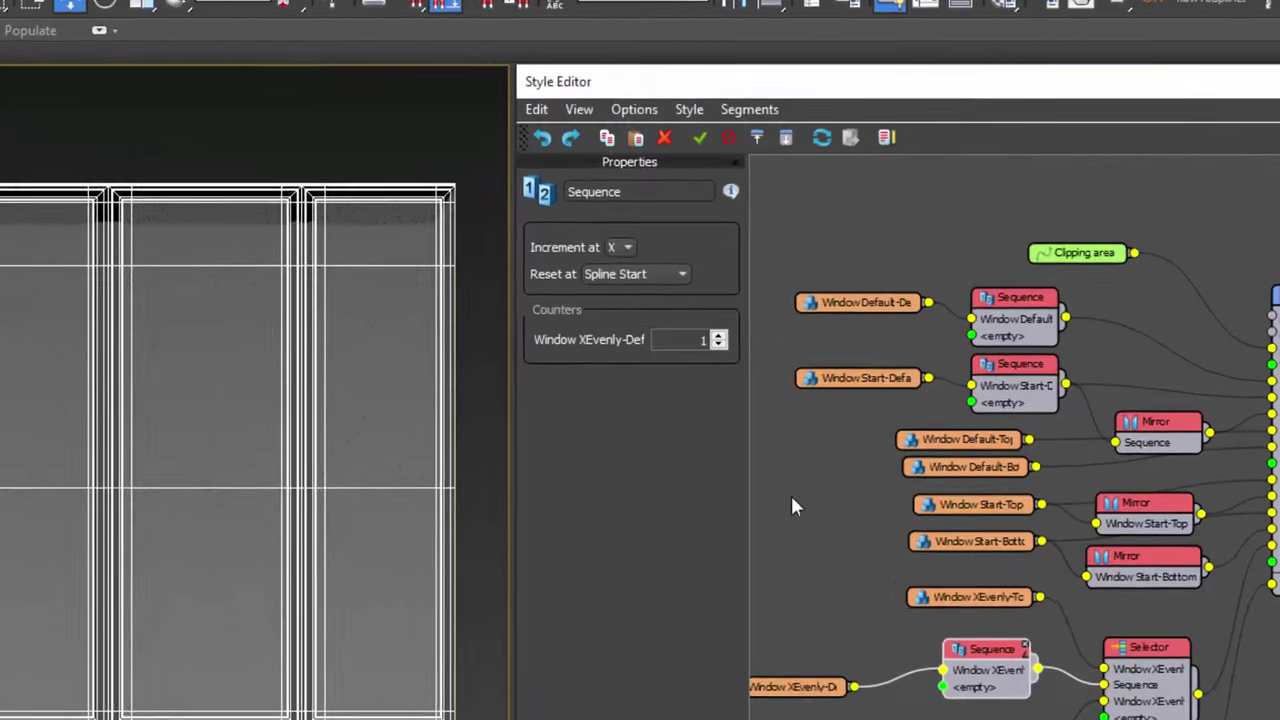
left_click(645, 196)
left_click(643, 210)
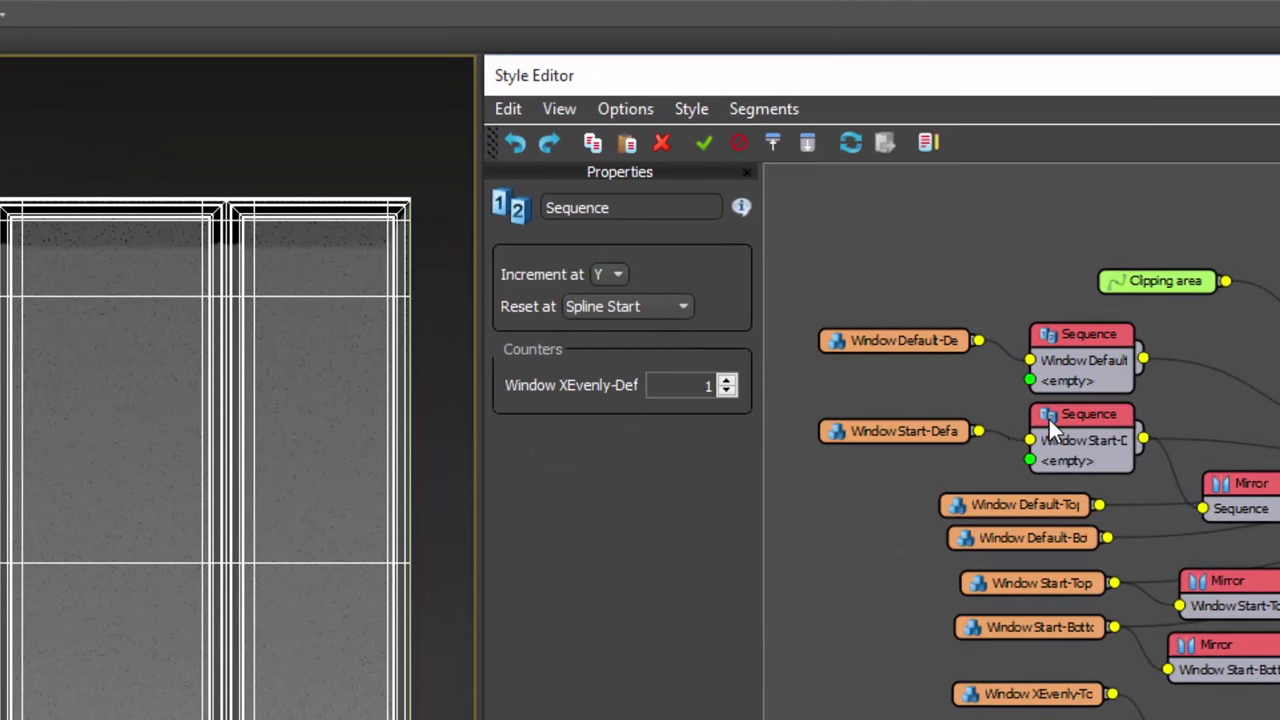
left_click(1052, 425)
left_click(623, 274)
left_click(606, 318)
left_click(1051, 343)
left_click(612, 275)
left_click(614, 317)
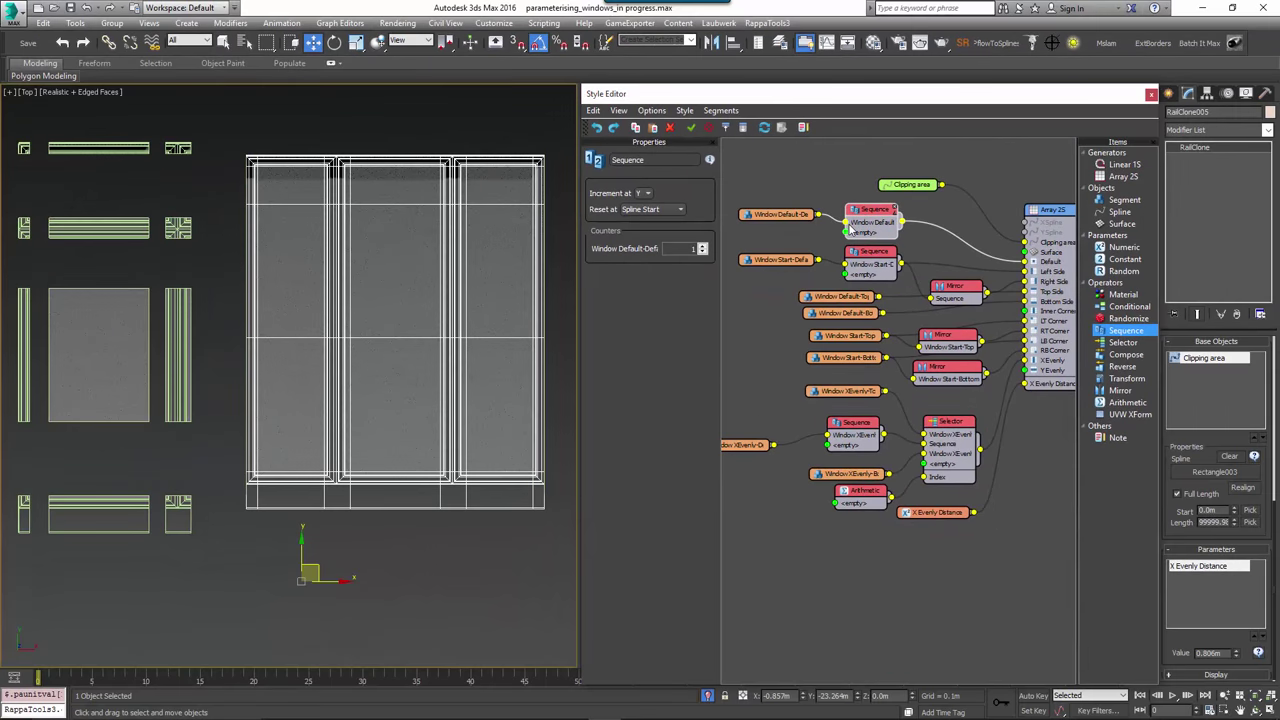
- Paste a segment copy, assign the Window Default-YEvenly object and connect it to the Window Default-Default Sequence
middle_click_drag(850, 230, 820, 231)
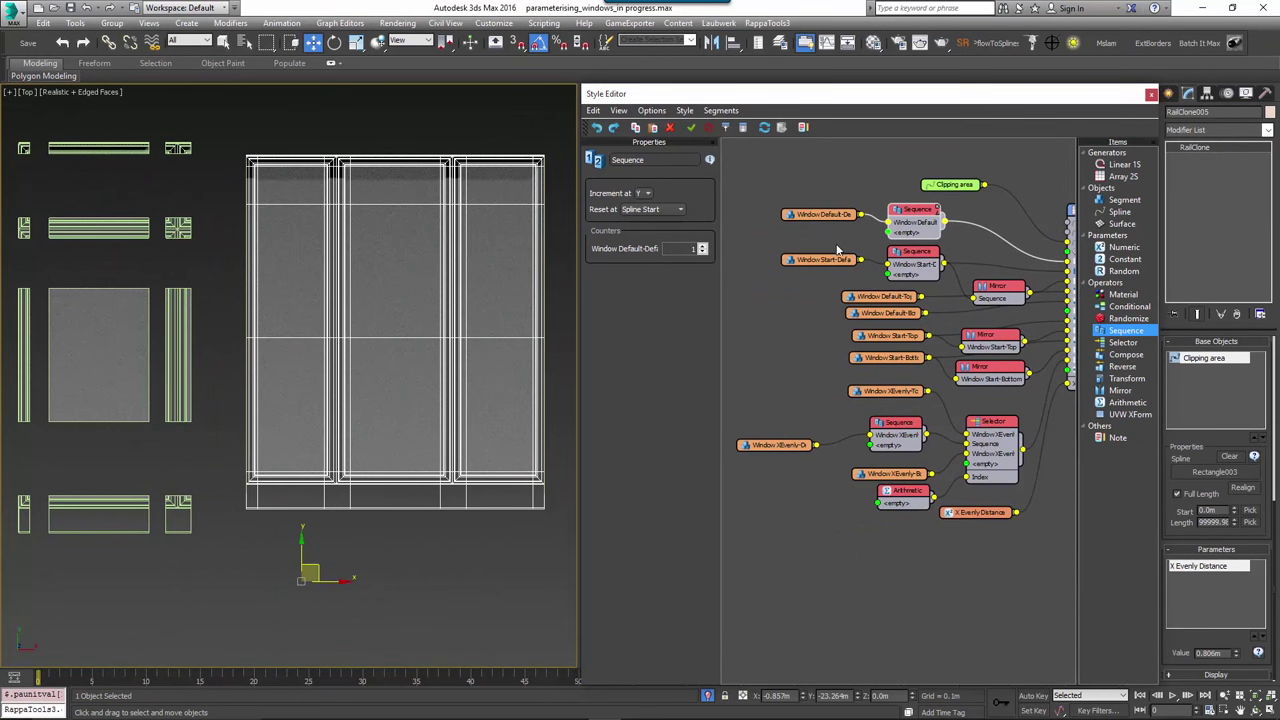
key("ctrl+v")
left_click_drag(763, 237, 813, 237)
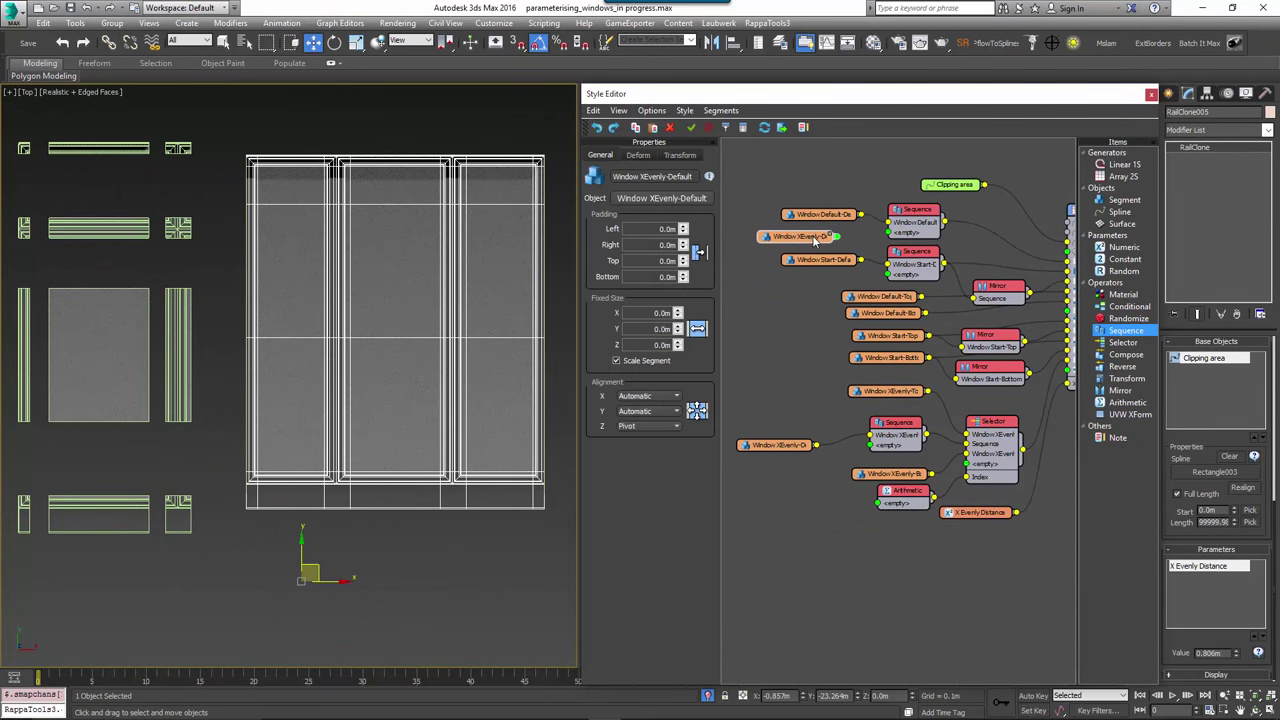
left_click(682, 198)
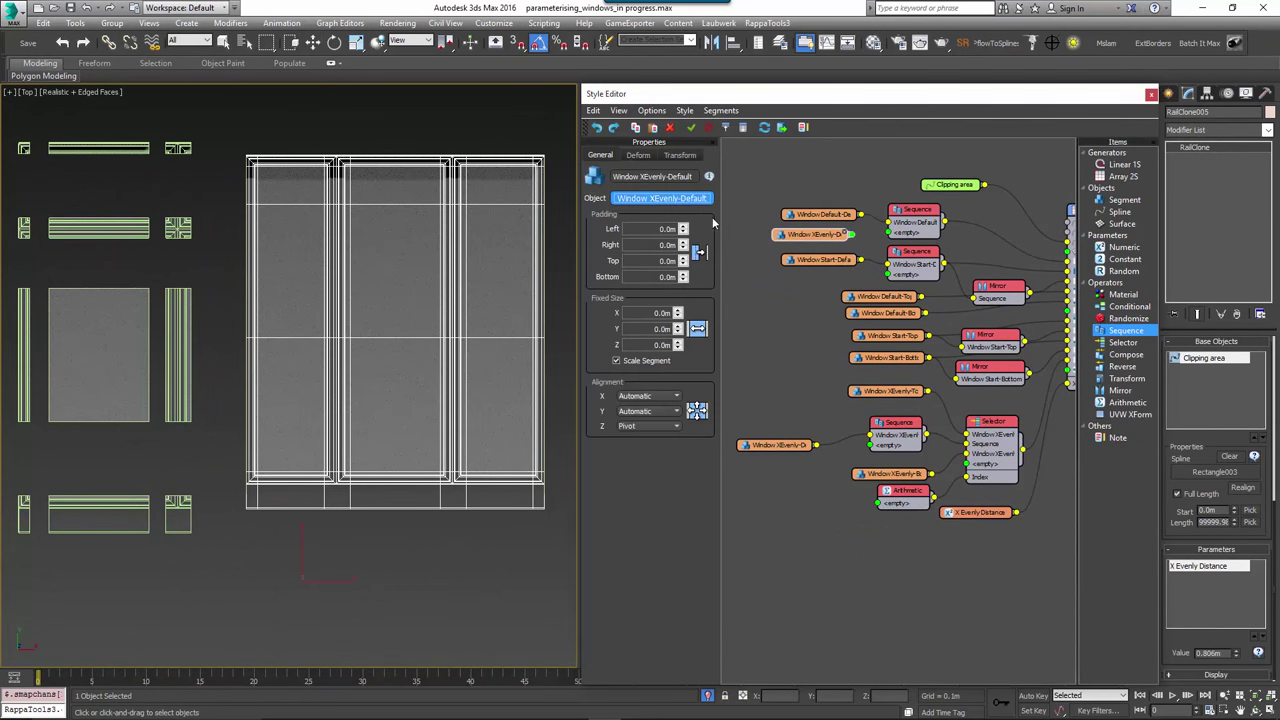
left_click(107, 231)
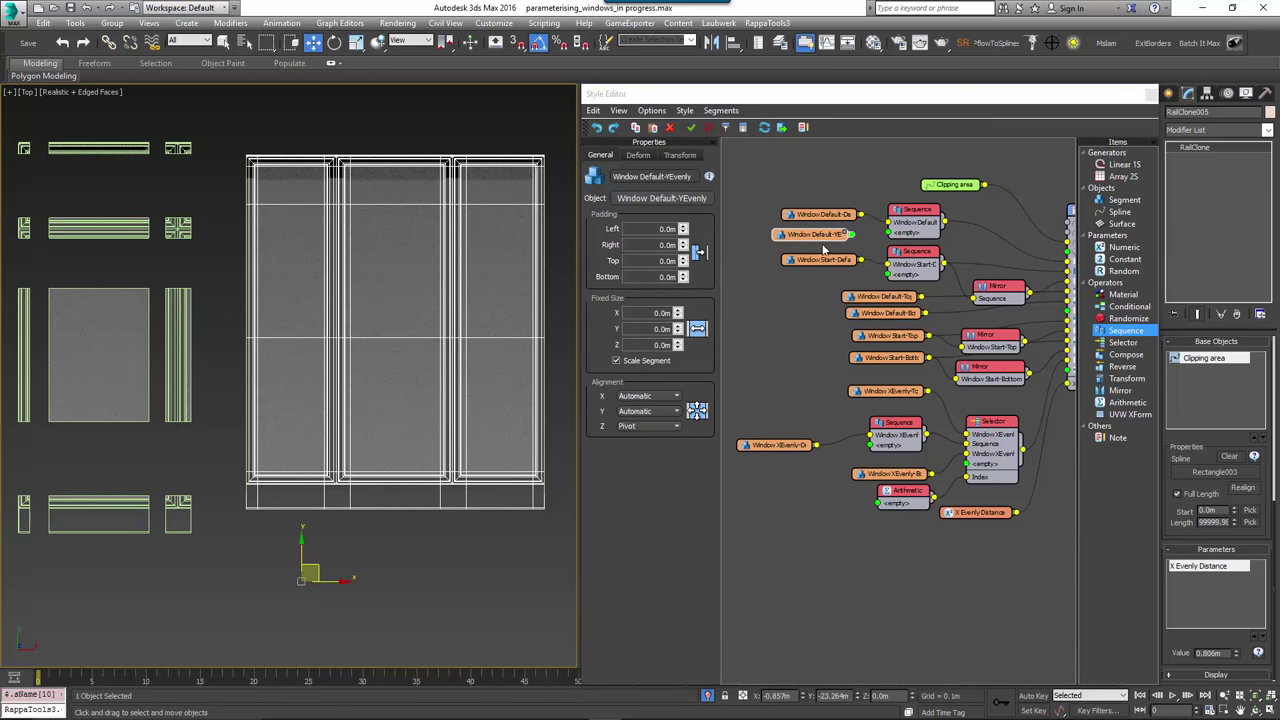
left_click_drag(886, 237, 887, 234)
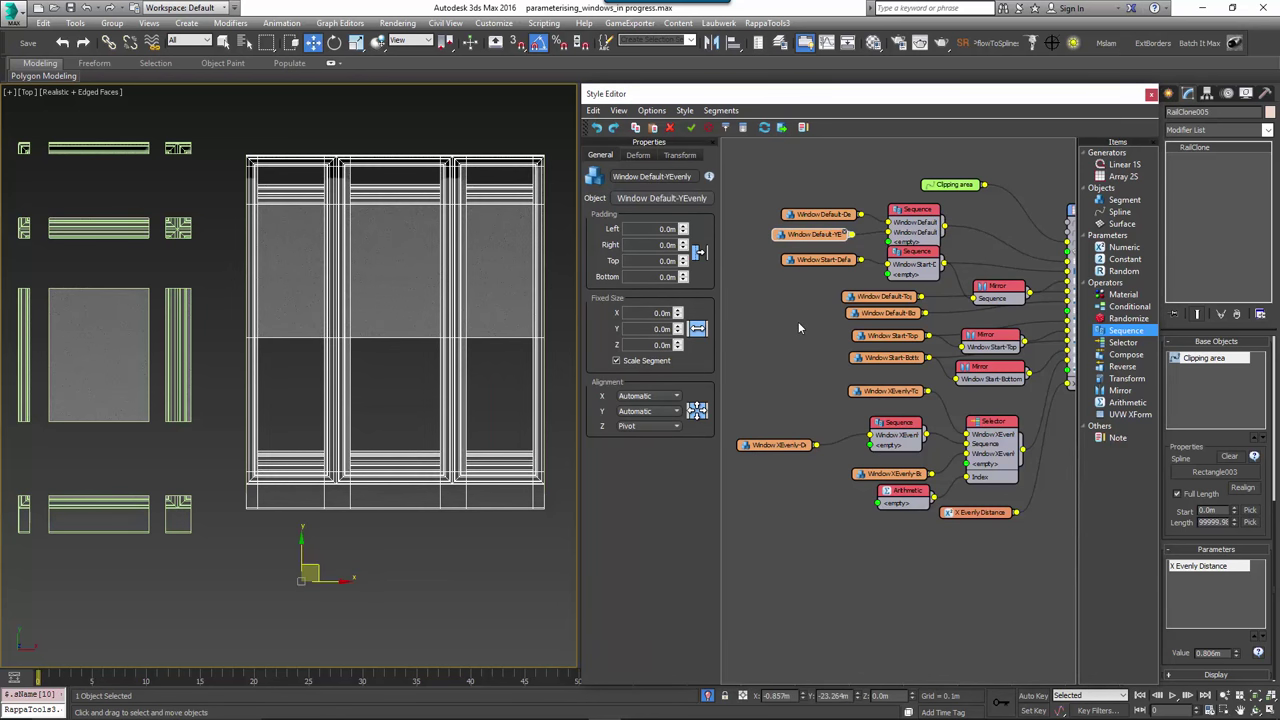
- Paste another segment copy, assign the Window Start-YEvenly object and connect it to the Window Start-Default Sequence
middle_click_drag(798, 321, 800, 320)
key("ctrl+v")
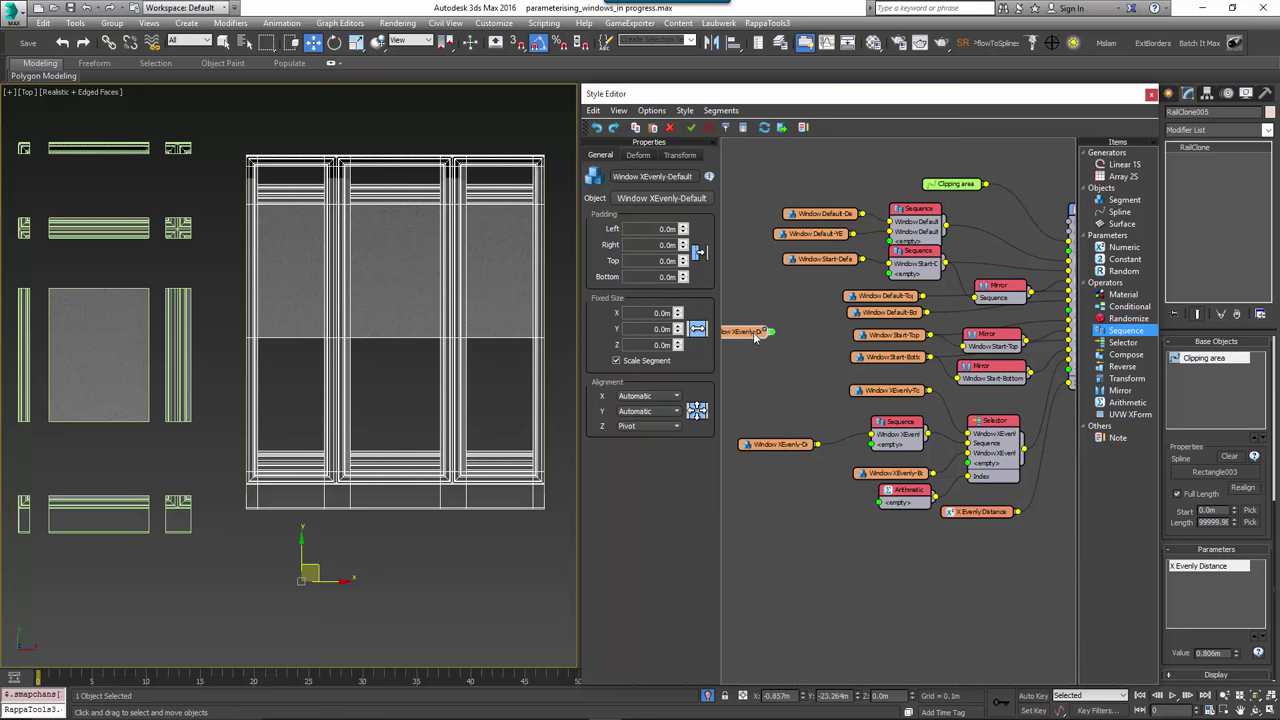
left_click_drag(752, 335, 792, 361)
left_click(661, 198)
left_click(28, 228)
left_click_drag(769, 362, 801, 281)
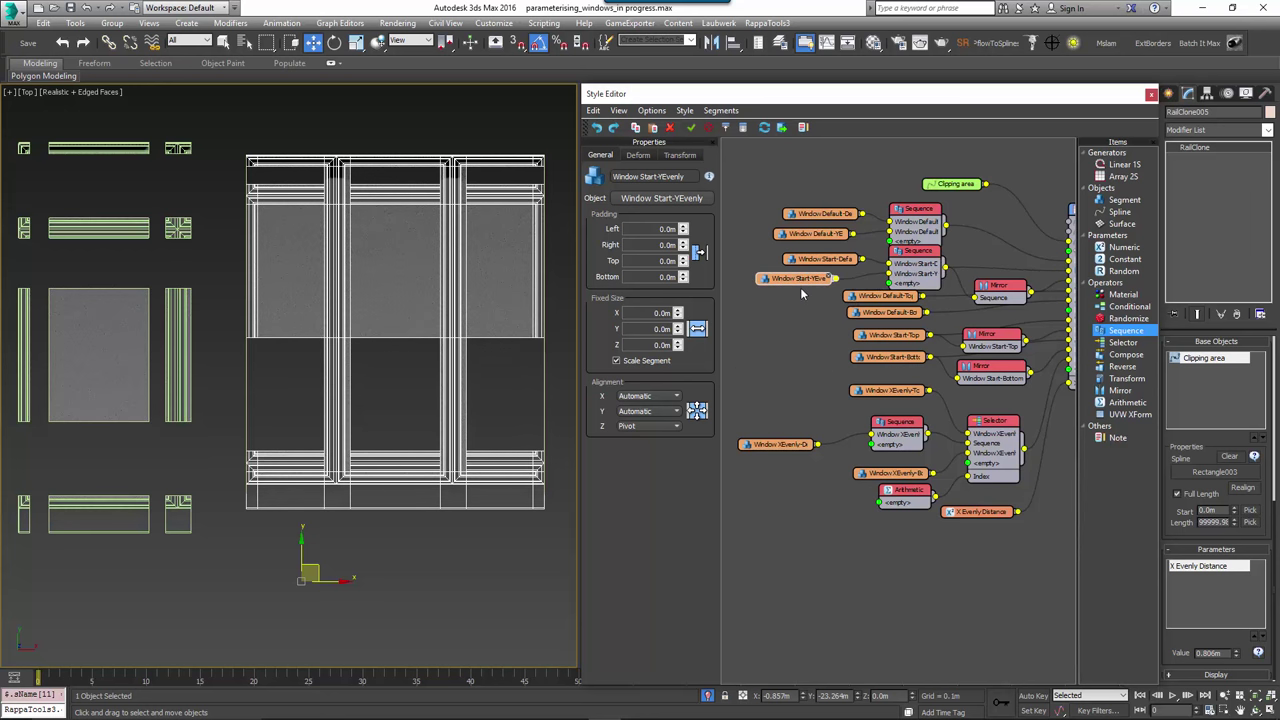
- Paste a further segment copy, assign the Window XEvenly-YEvenly object and connect it to the Sequence feeding the Selector
key("ctrl+v")
left_click_drag(750, 328, 799, 385)
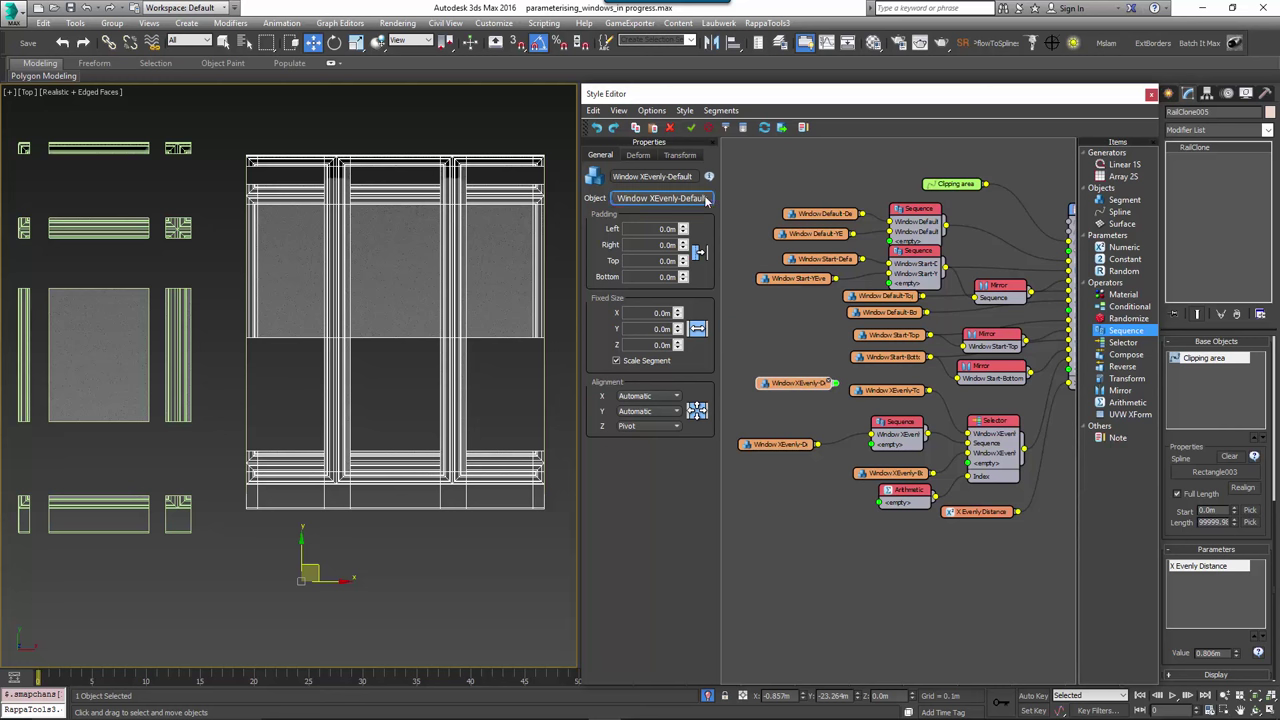
left_click(705, 199)
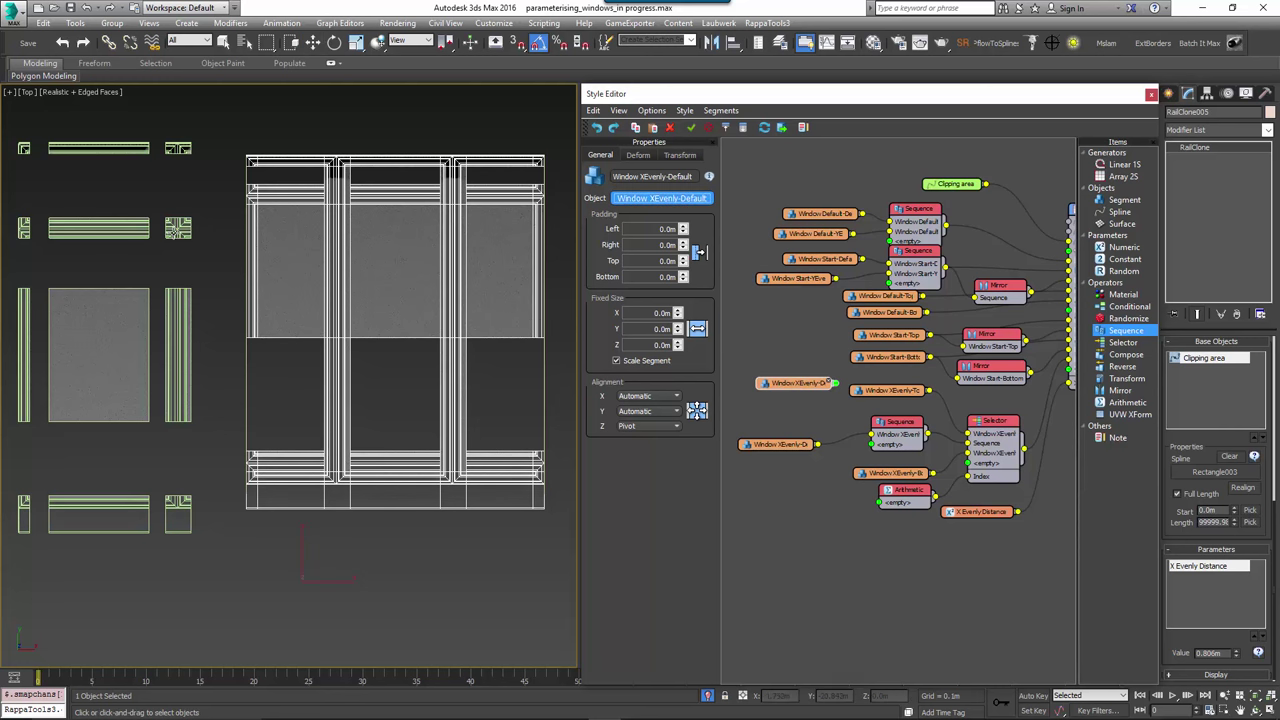
left_click(177, 229)
left_click_drag(835, 384, 871, 445)
left_click_drag(777, 387, 759, 467)
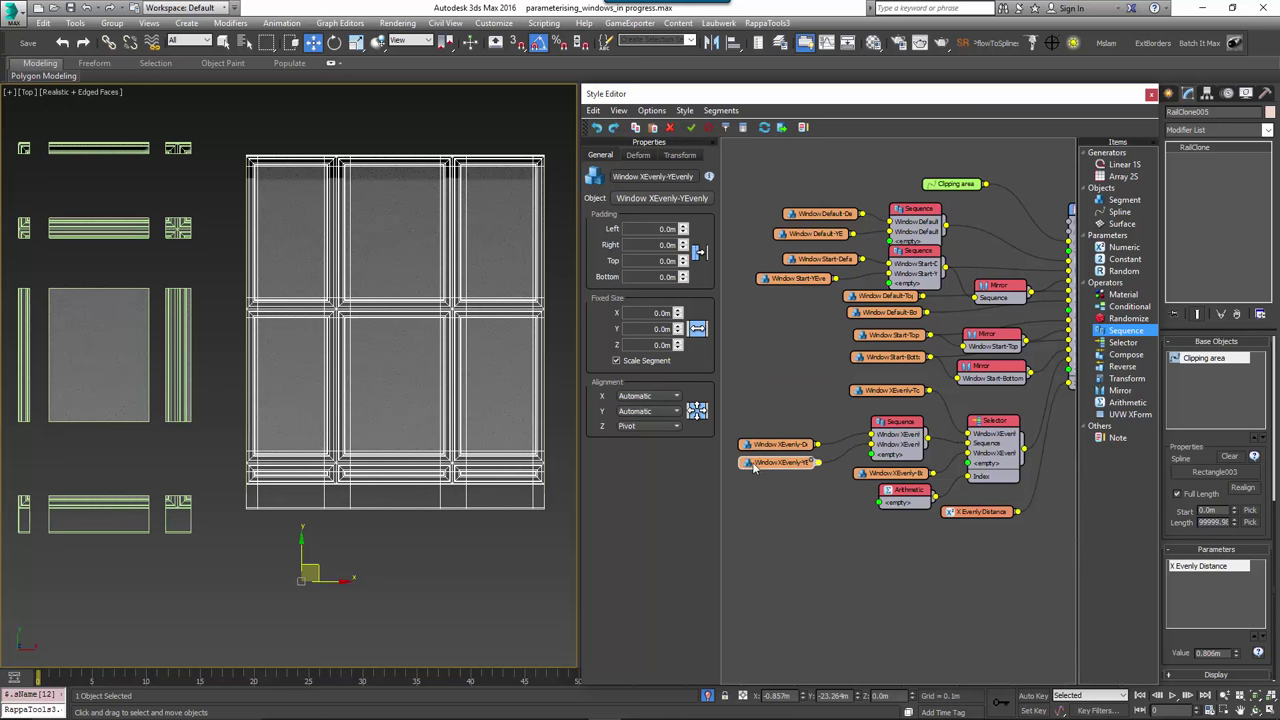
- Reorder the inputs of all three Sequence operators so each YEvenly segment comes before its Default segment
left_click(899, 451)
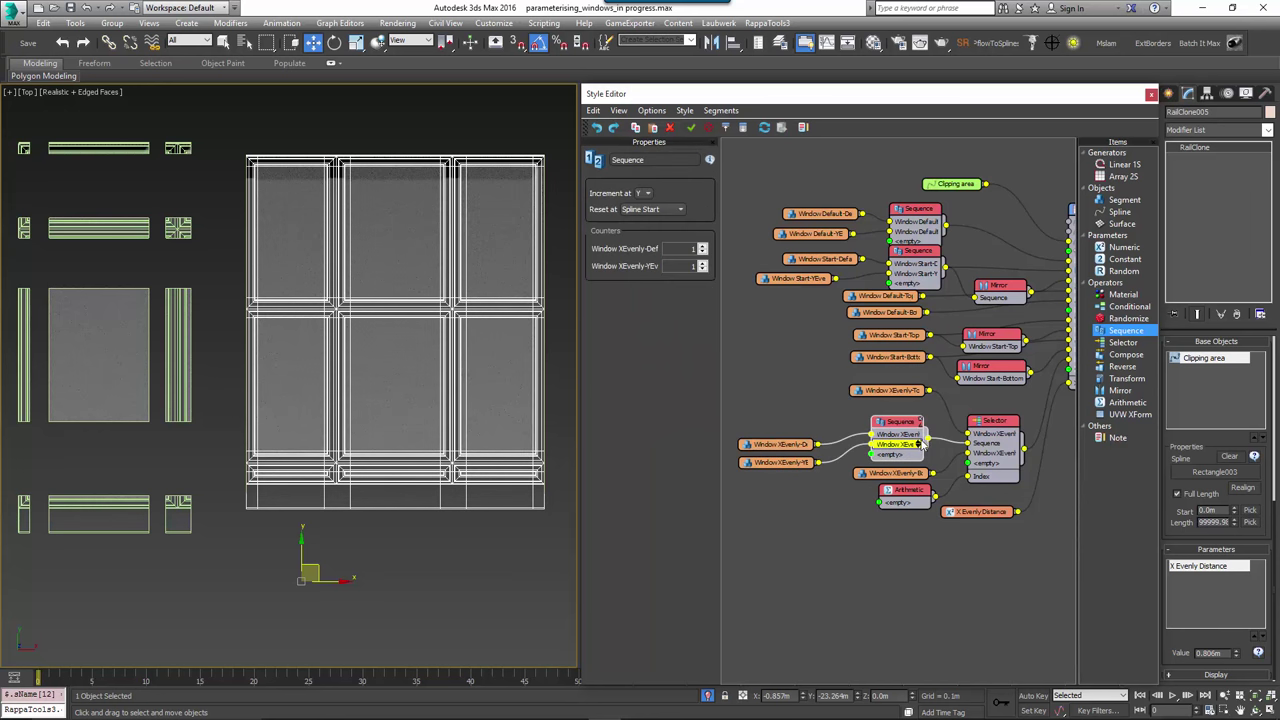
left_click(917, 273)
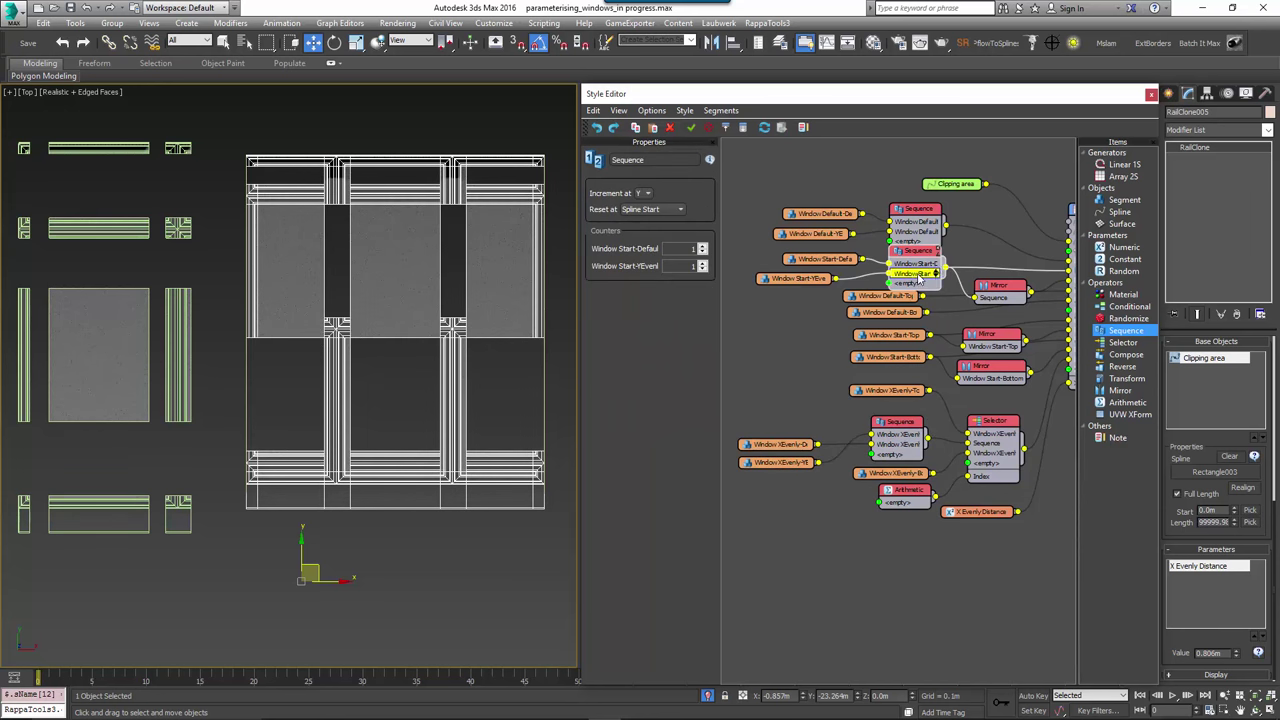
left_click(920, 226)
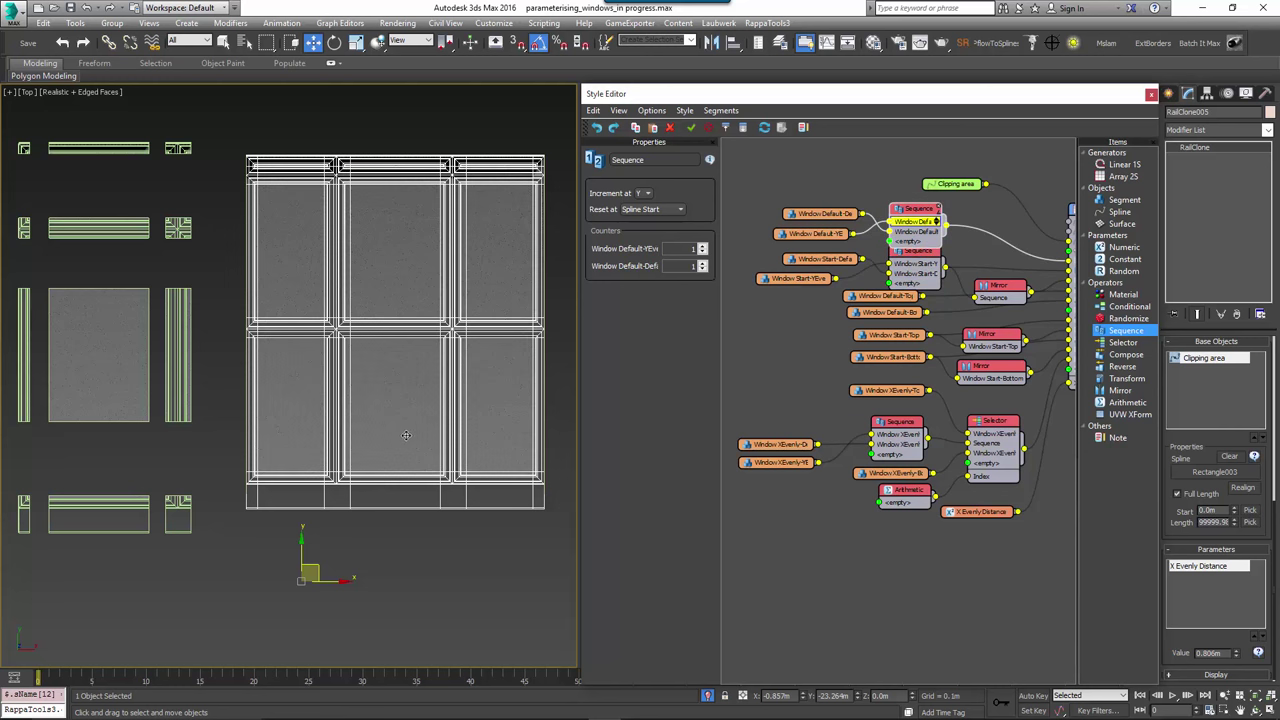
- Rearrange the segment nodes so each YEvenly segment sits above its Default counterpart, matching the Sequence input order
left_click_drag(783, 458, 779, 424)
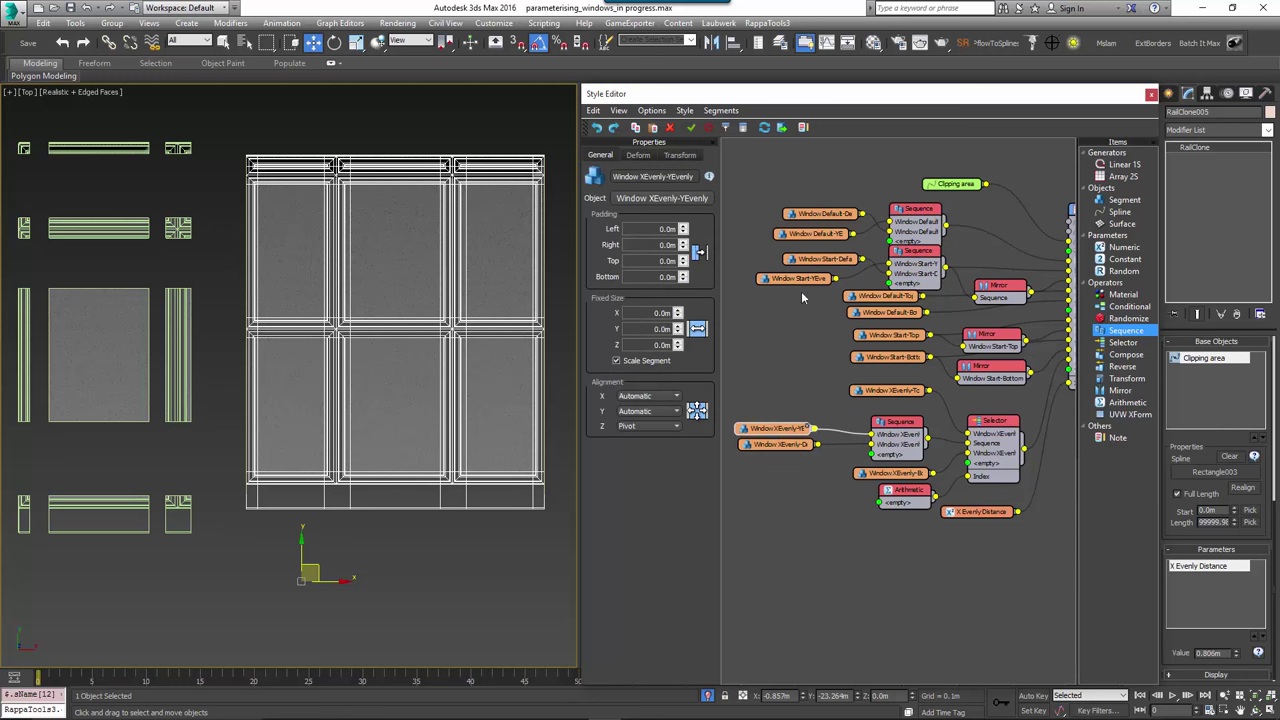
mouse_move(809, 268)
left_mouse_down()
mouse_move(777, 298)
mouse_move(790, 279)
left_mouse_up()
left_click_drag(791, 279, 802, 262)
mouse_move(819, 218)
left_mouse_down()
mouse_move(808, 251)
mouse_move(815, 234)
left_mouse_up()
left_click(805, 231)
left_click(793, 234)
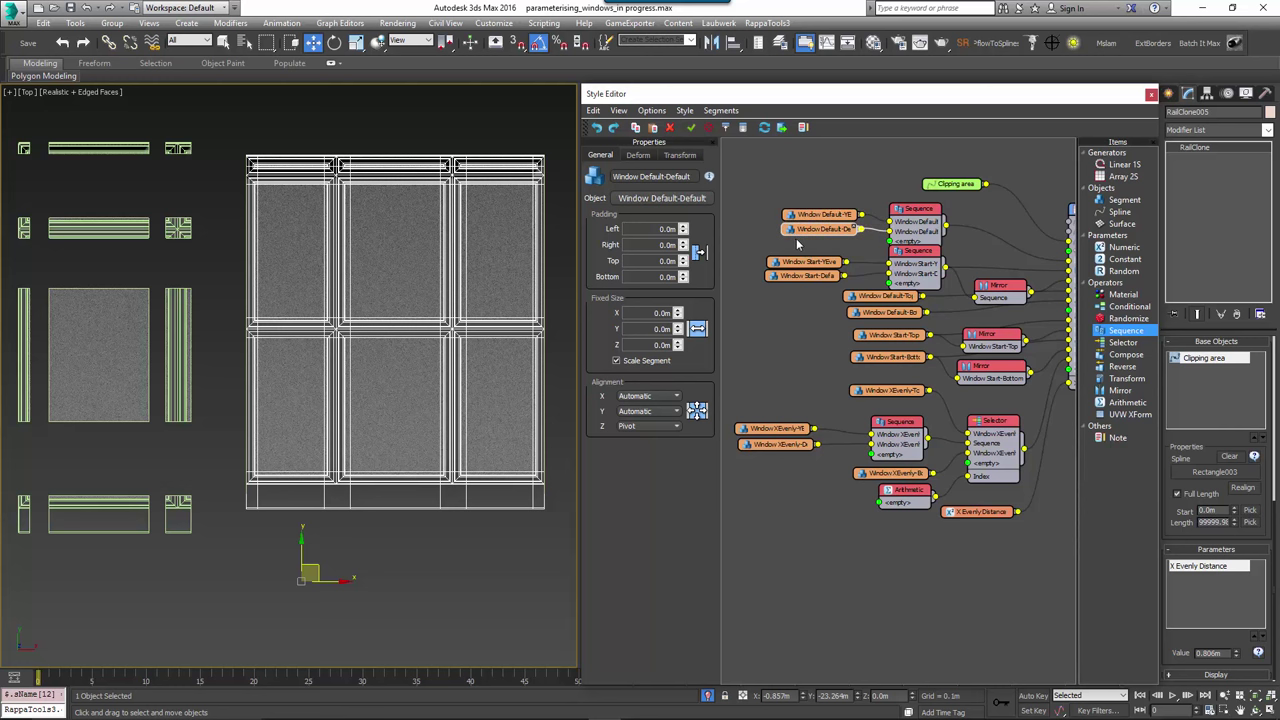
- Export the Y Fixed Size parameter as an input on the Window Default-Default and Window Start-Default segments
right_click(810, 233)
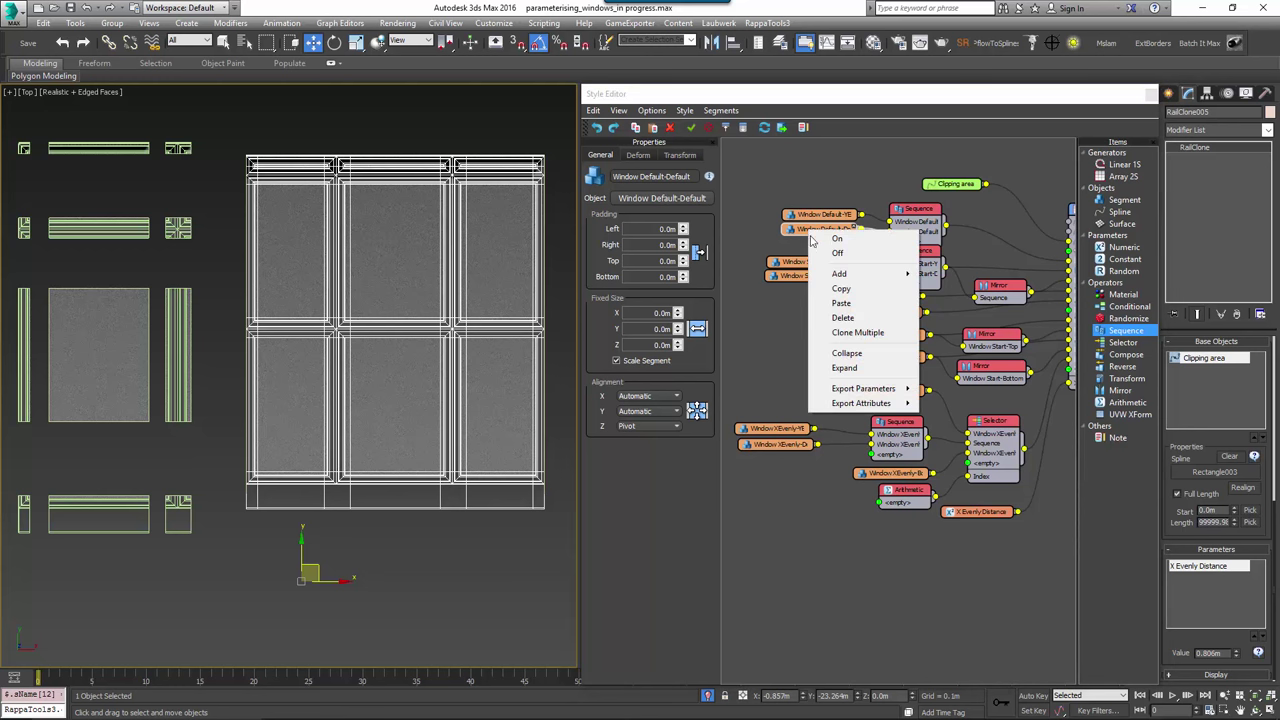
mouse_move(868, 388)
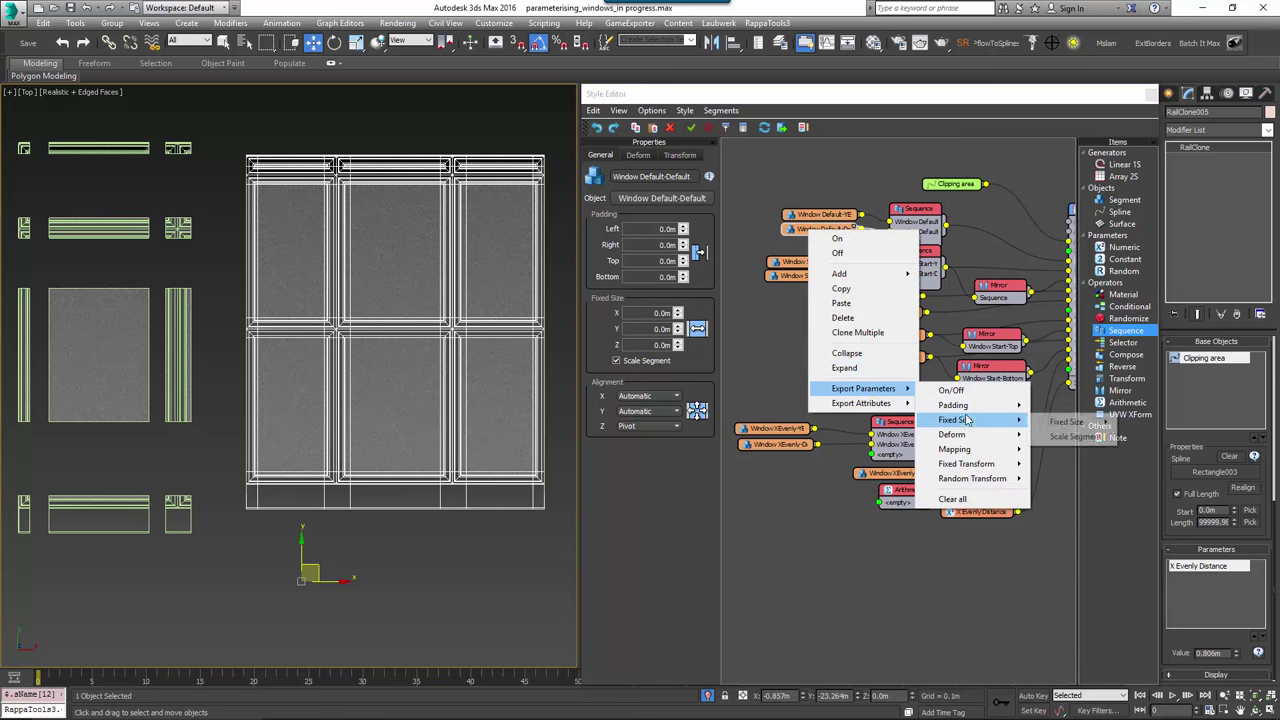
mouse_move(1060, 424)
left_click(1135, 437)
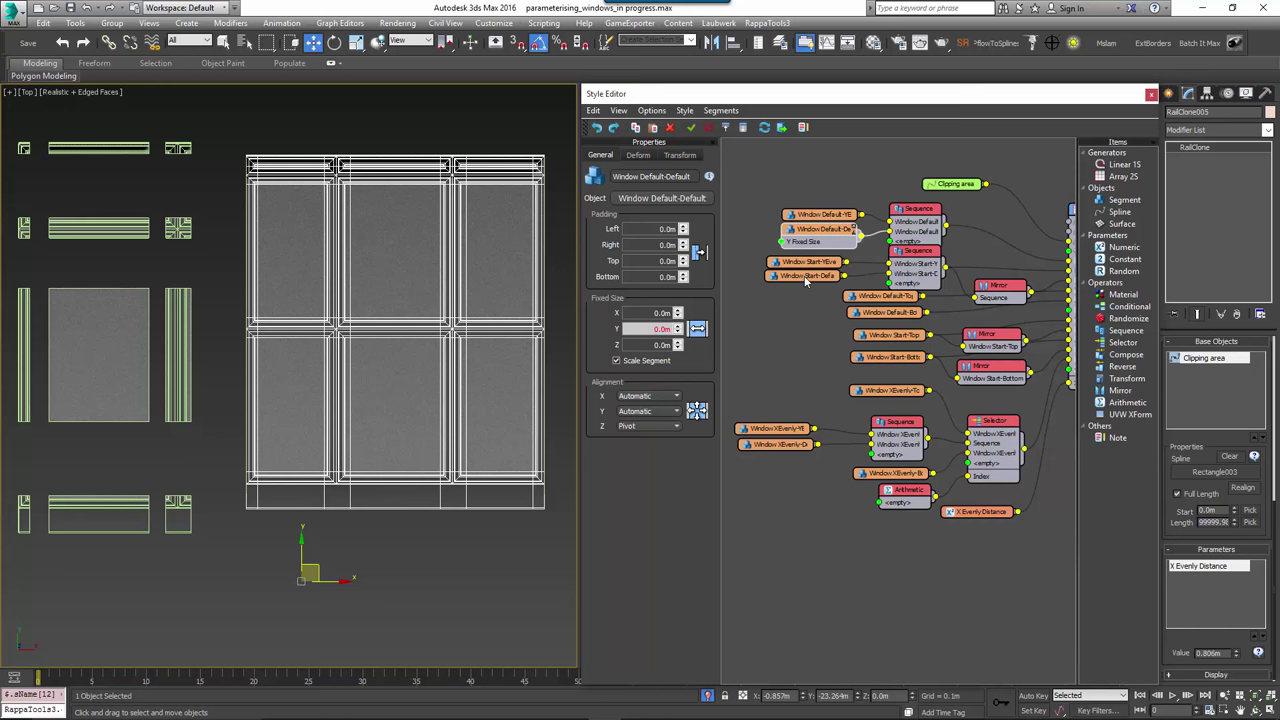
right_click(805, 278)
mouse_move(850, 508)
mouse_move(975, 466)
left_click(1130, 486)
- Export the Y Fixed Size parameter as an input on the Window XEvenly-Default segment
middle_click_drag(769, 445, 874, 444)
right_click(835, 352)
mouse_move(886, 516)
mouse_move(990, 543)
left_click(1110, 558)
- Add a Numeric parameter of type Scene Units and connect it to the Y Fixed Size inputs of all three segments
left_click_drag(1123, 247, 745, 340)
left_click(648, 184)
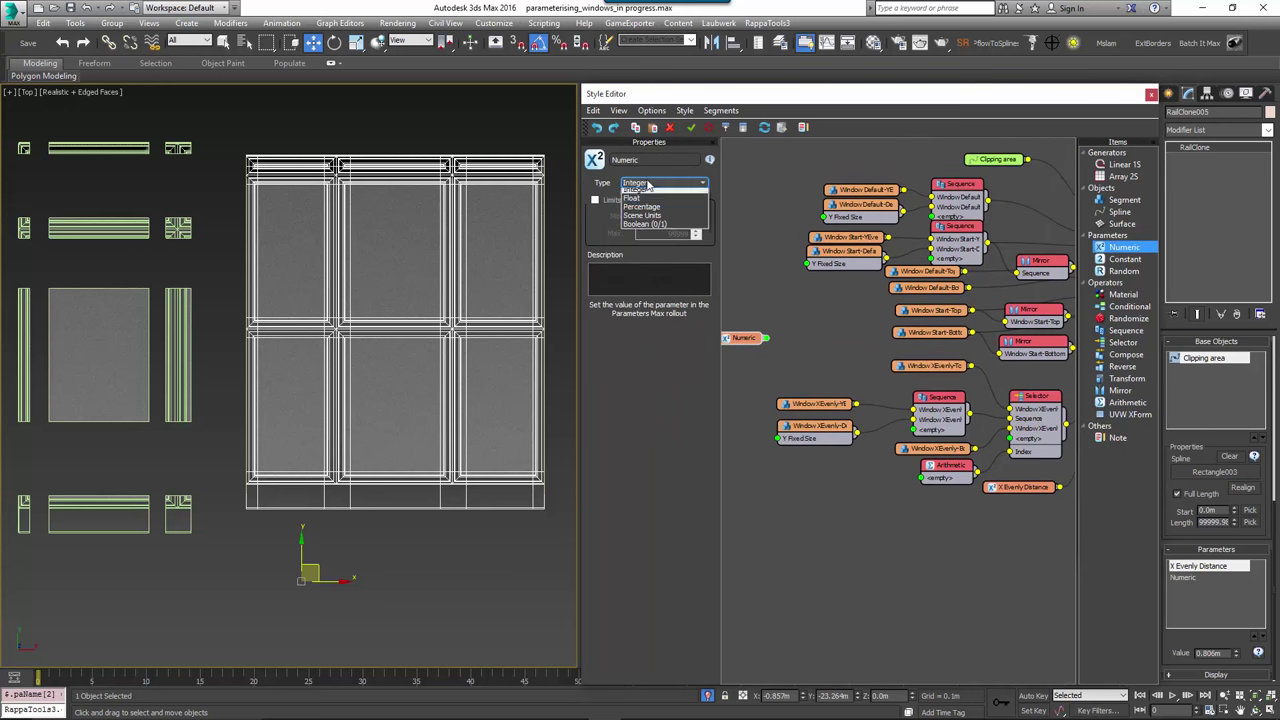
left_click(642, 215)
middle_click_drag(760, 300, 806, 302)
left_click_drag(812, 341, 852, 266)
left_click_drag(822, 341, 826, 440)
left_click_drag(782, 341, 754, 349)
left_click_drag(826, 433, 825, 441)
- Set the Y Fixed Size parameter to about 1.497m and close the Style Editor
left_click_drag(1228, 645, 1213, 532)
left_click(1217, 581)
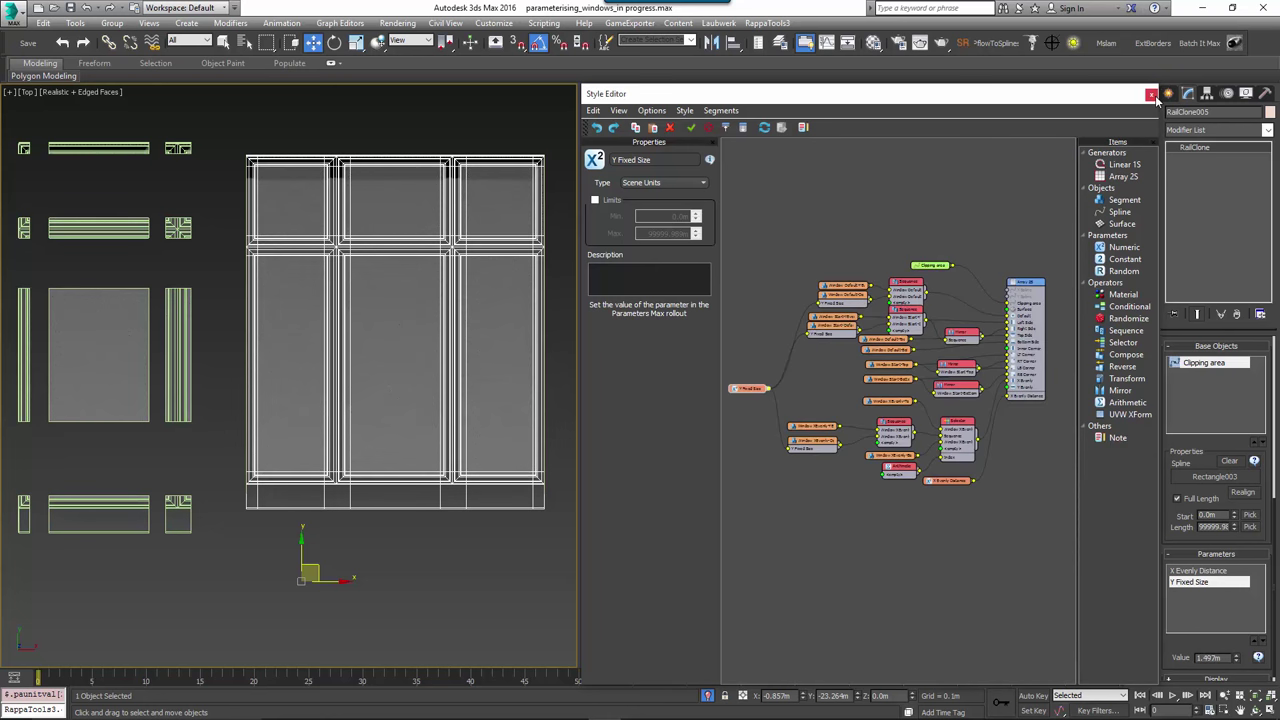
left_click(1150, 94)
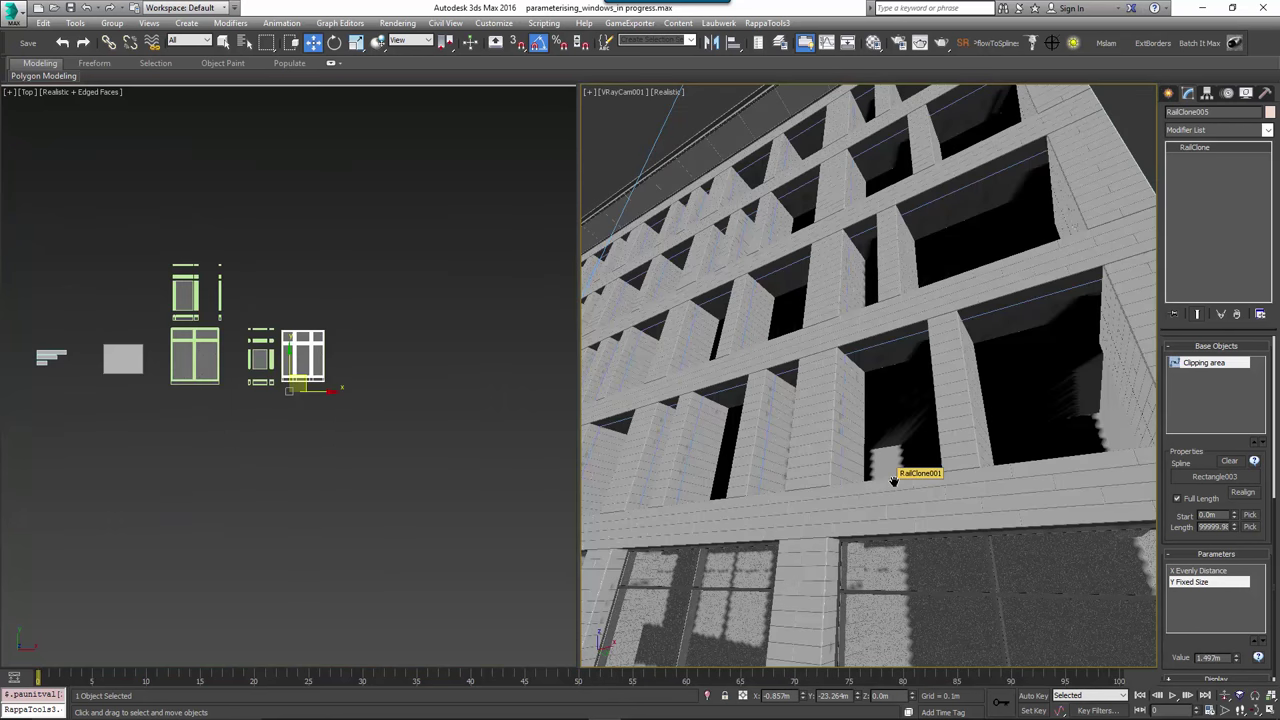
- Leave isolation of the window-opening spline to show the whole building, and select the parametric RailClone window in front of it
key("alt+w")
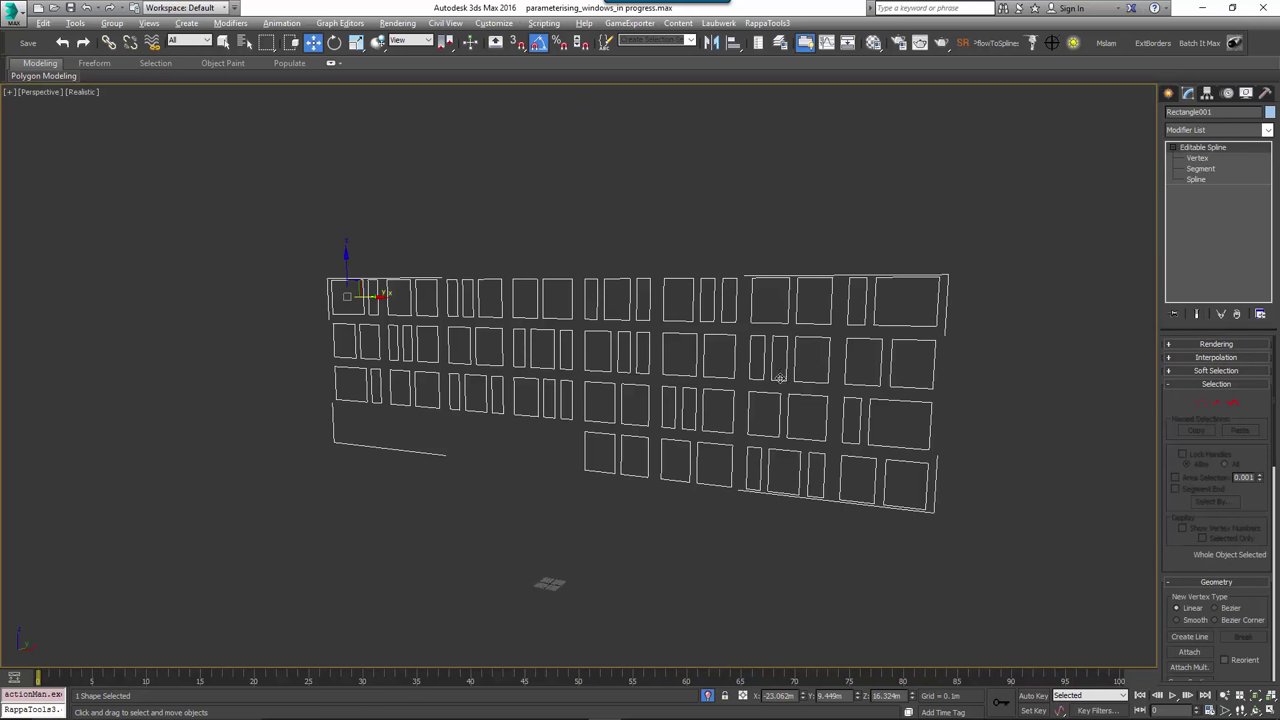
left_click(708, 697)
scroll(733, 436, "down", 2)
middle_click_drag(735, 441, 781, 368, "alt")
left_click(336, 564)
middle_click_drag(660, 443, 628, 480, "alt")
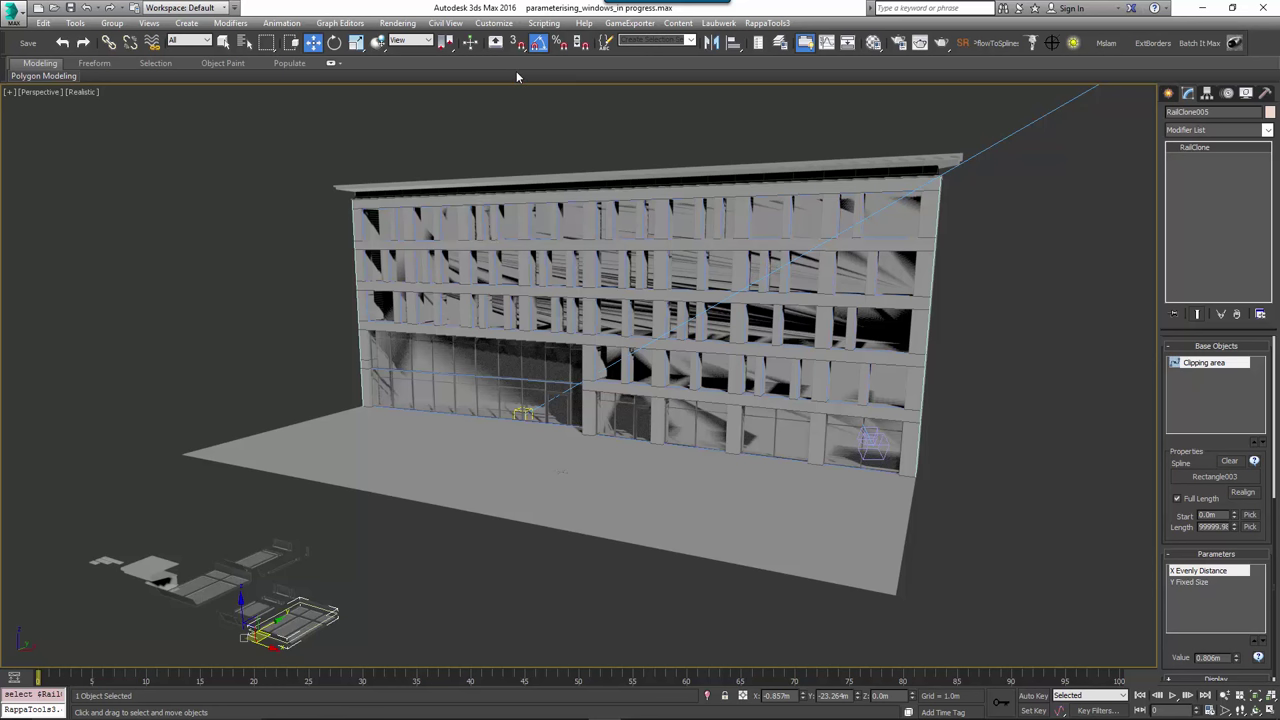
- Rotate the RailClone window 90 degrees about its X axis so its local Z axis faces the building facade
left_click(334, 44)
middle_click_drag(240, 632, 284, 558)
scroll(270, 556, "up", 2)
left_click_drag(272, 543, 249, 590)
left_click_drag(265, 547, 264, 554)
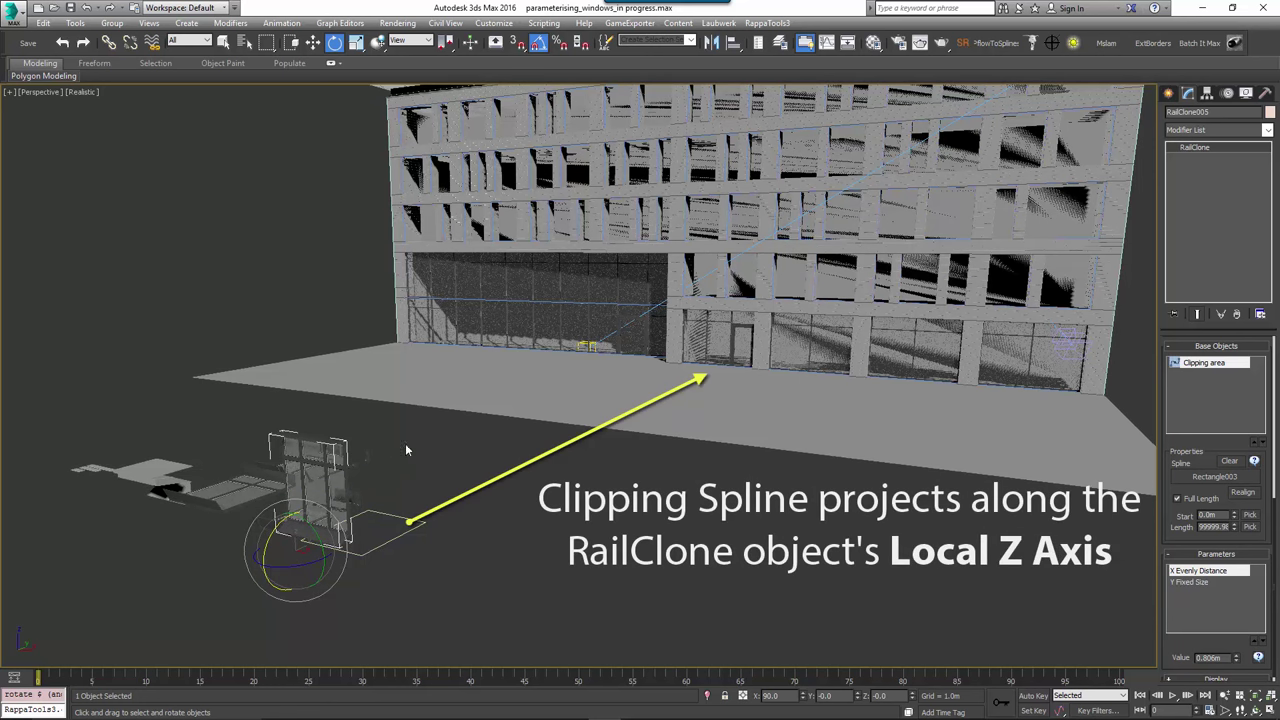
- Replace the window's Clipping area spline with the facade opening spline Rectangle001
scroll(661, 343, "down", 4)
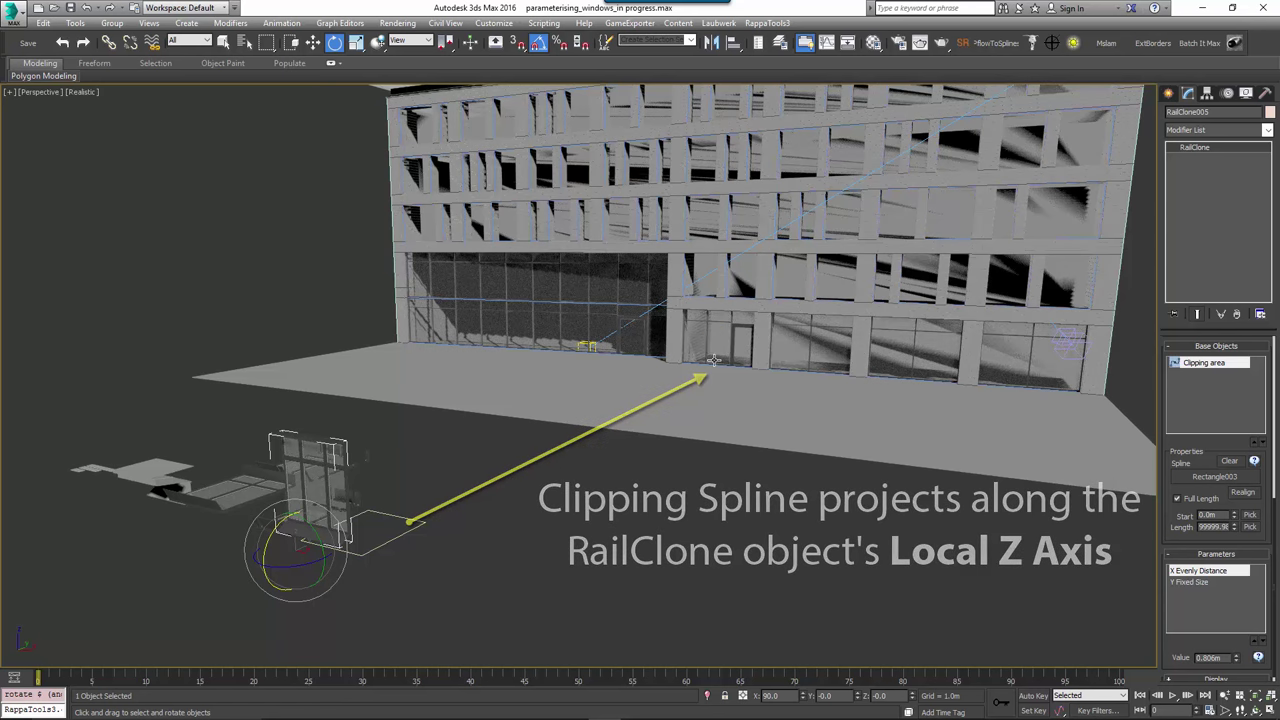
left_click_drag(1200, 452, 1204, 463)
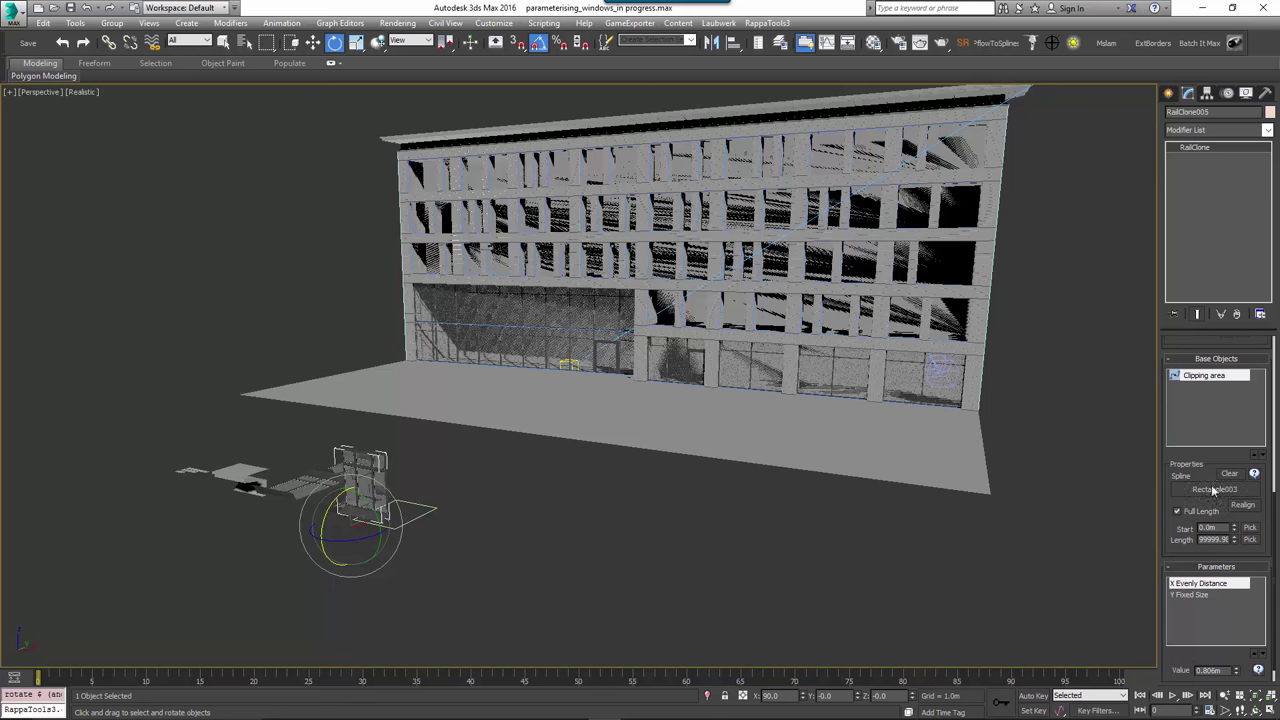
left_click(1213, 490)
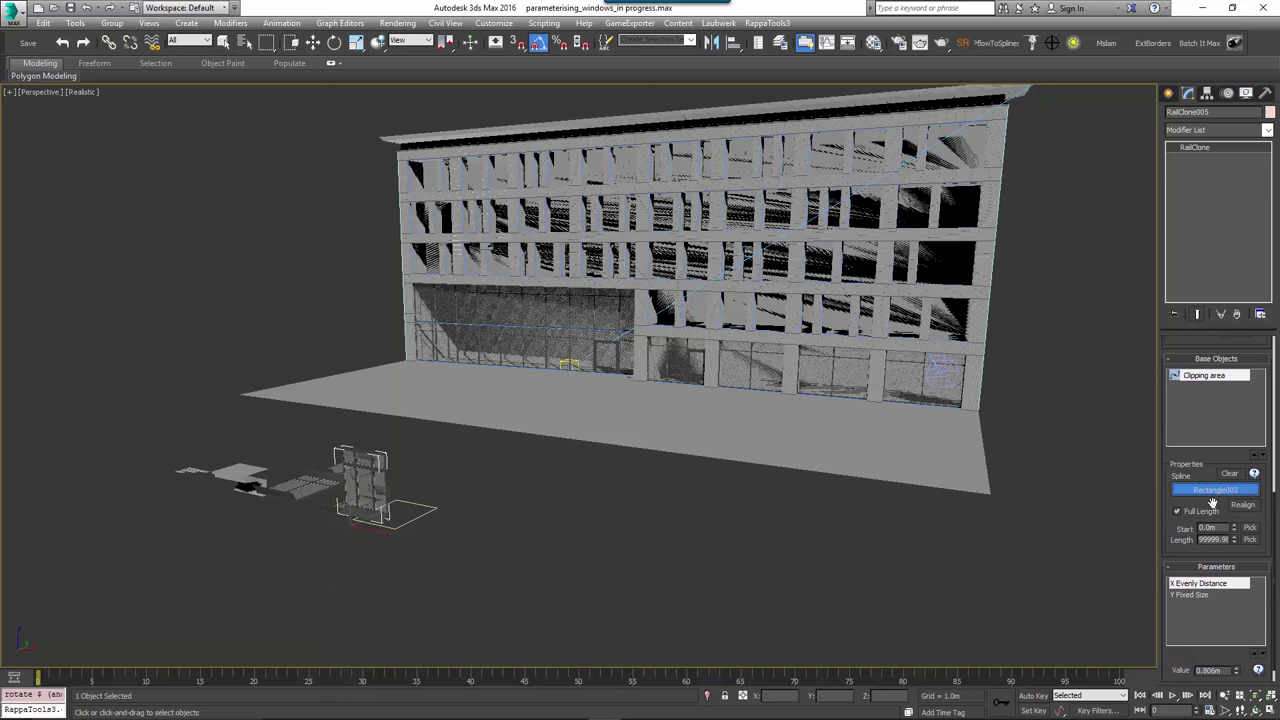
left_click(827, 200)
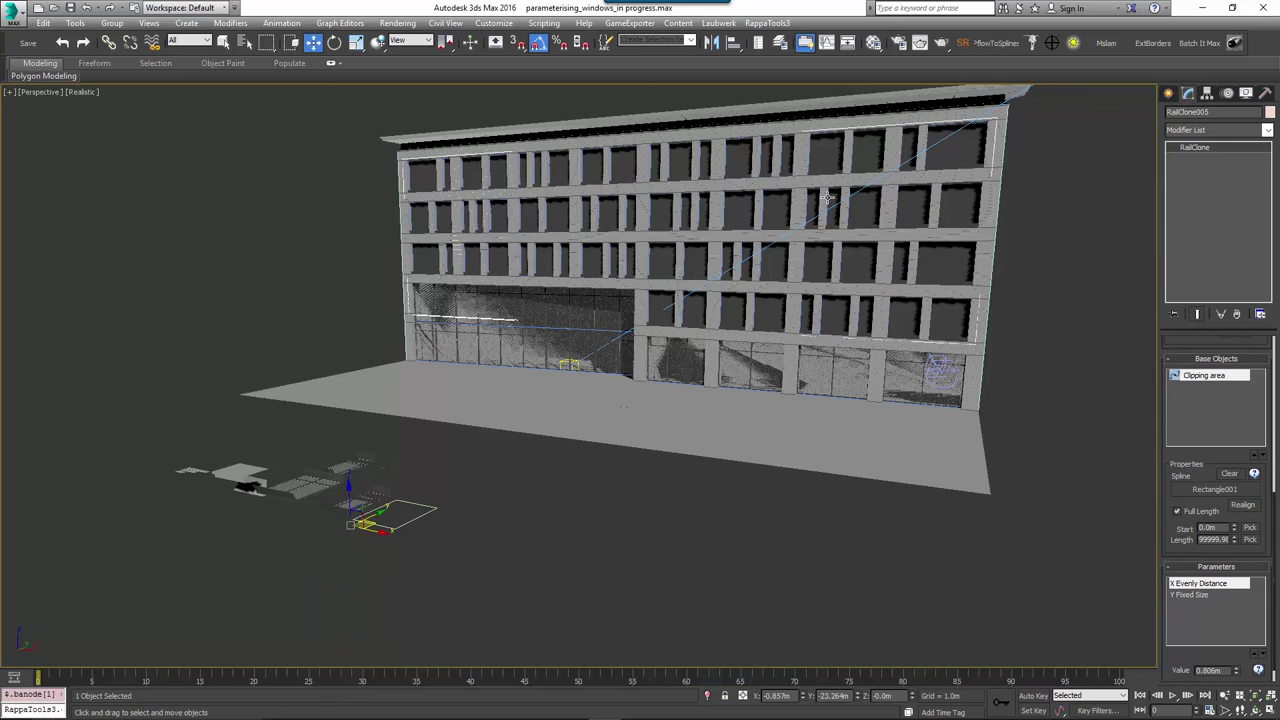
- Show edged faces on the facade, adjust the windows' X Evenly Distance, and set Y Fixed Size to about 1.797m
middle_click_drag(773, 310, 706, 288, "alt")
scroll(797, 277, "up", 5)
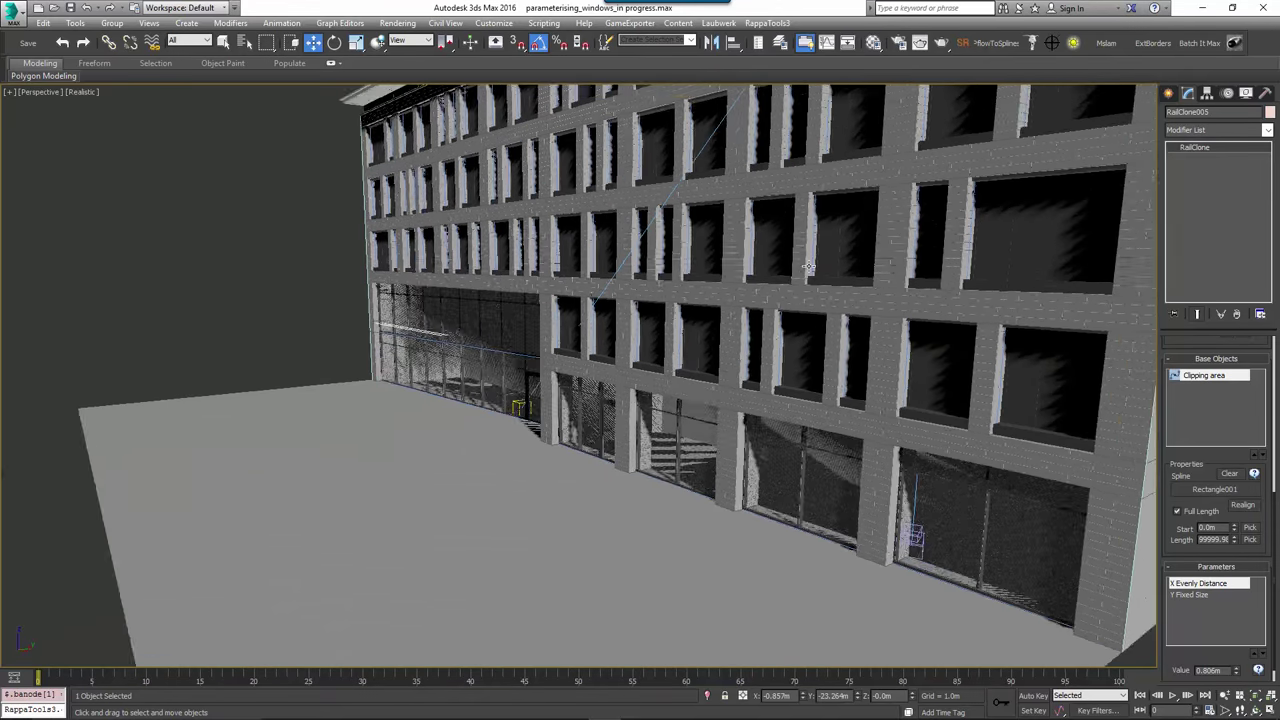
middle_click_drag(844, 260, 1056, 395, "alt")
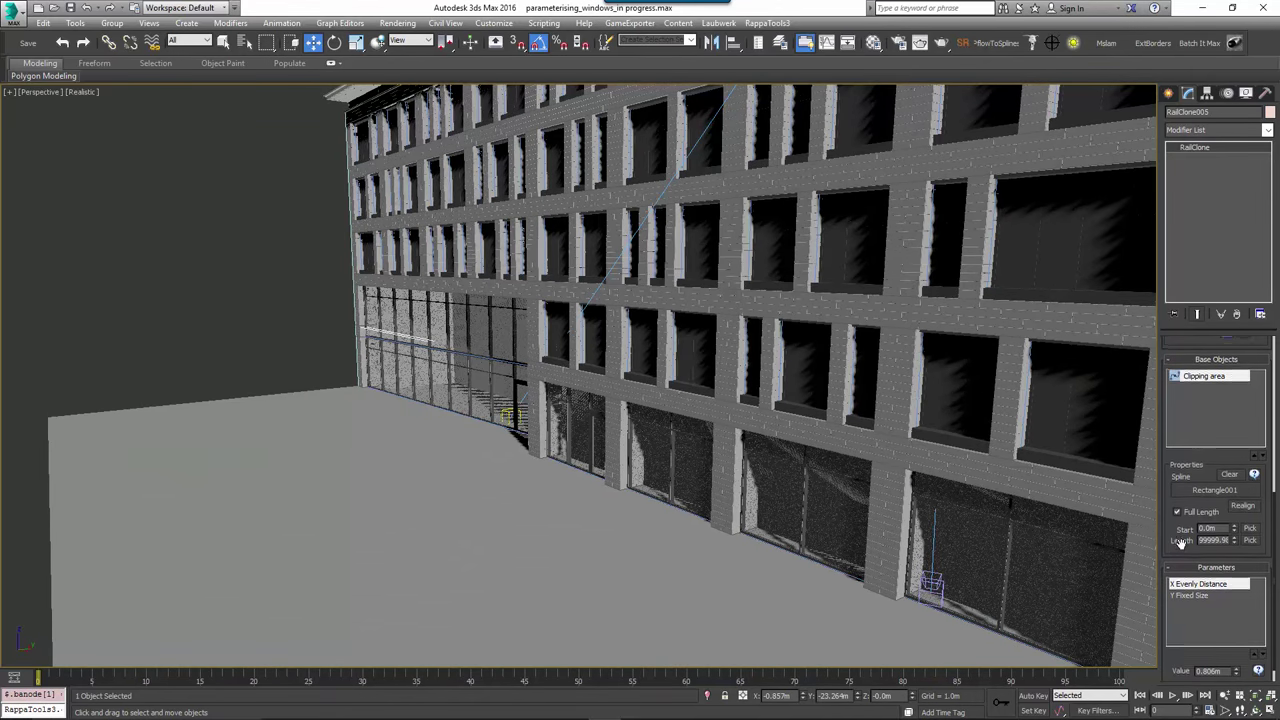
scroll(1180, 547, "down", 1)
key("F4")
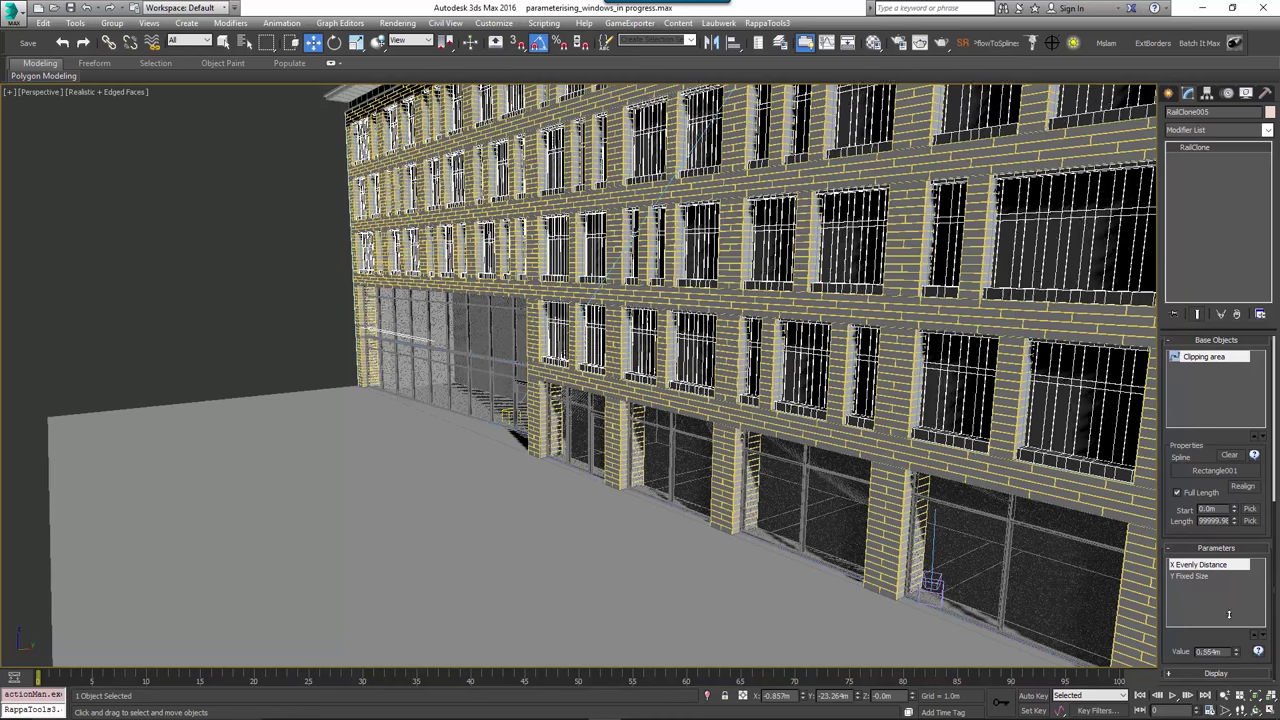
left_click(1203, 578)
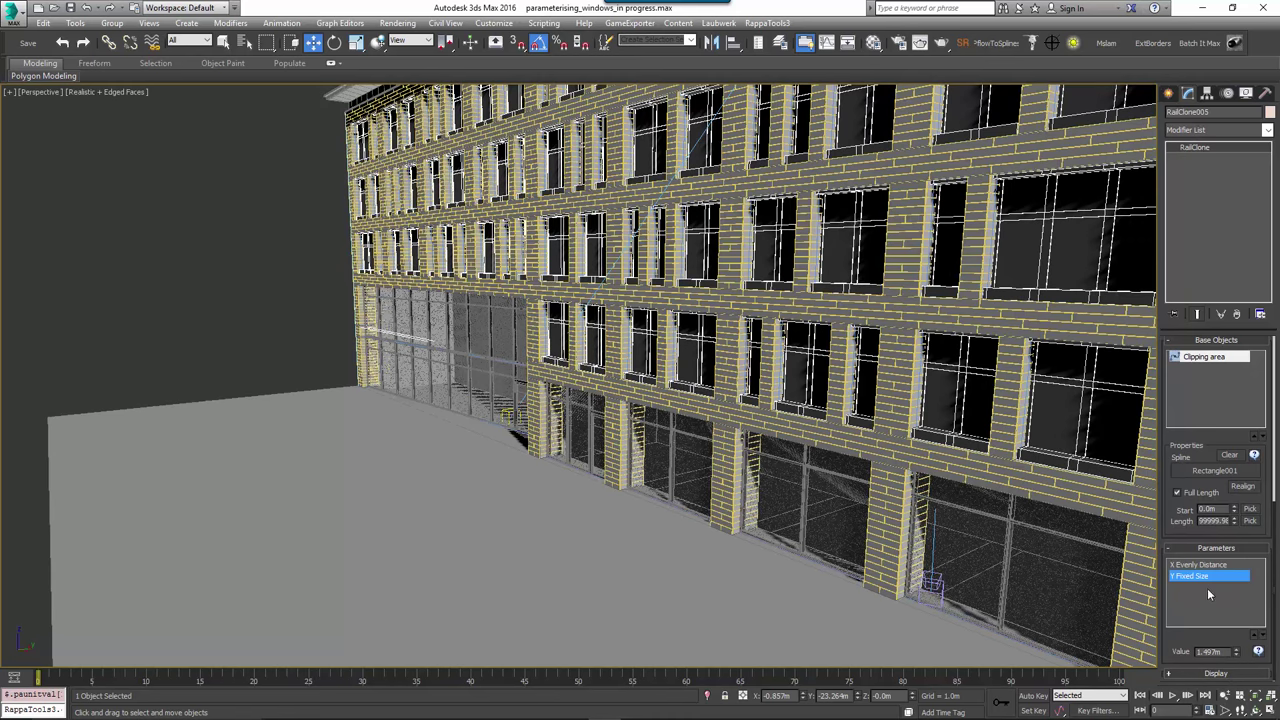
left_click_drag(1240, 654, 1210, 629)
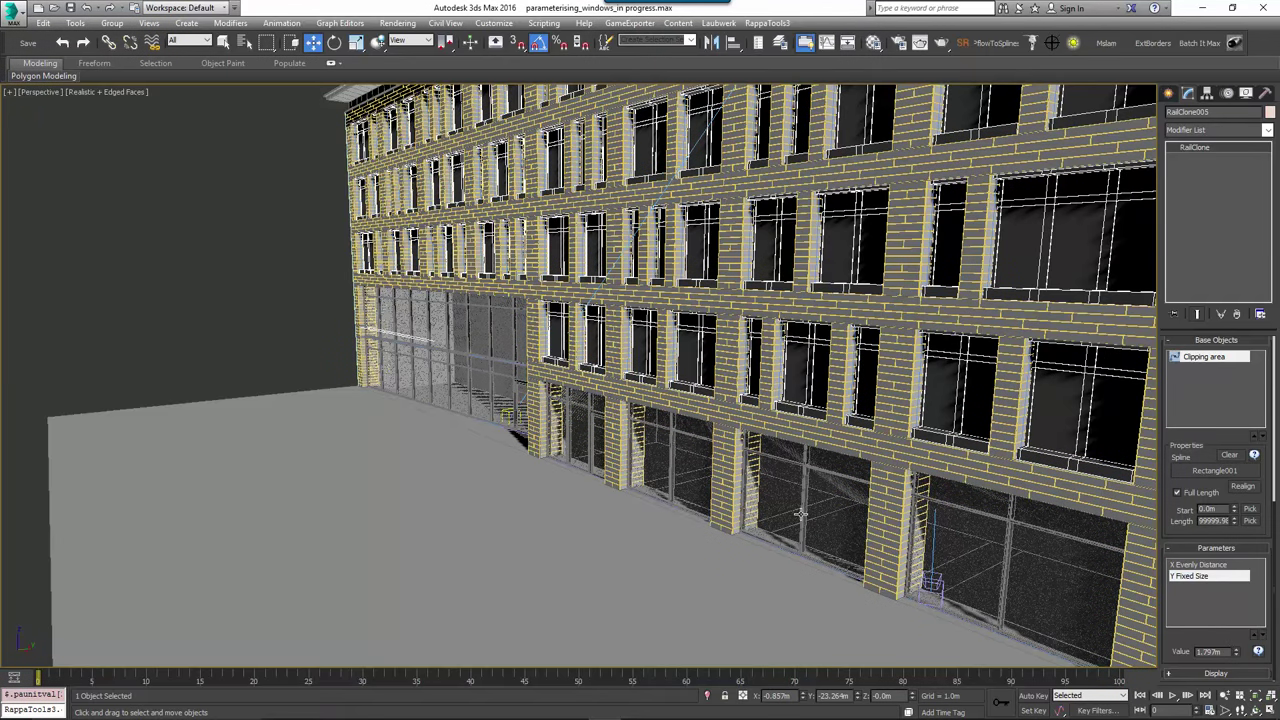
- Start a V-Ray test render from the VRayCam001 view and cancel it
key("c")
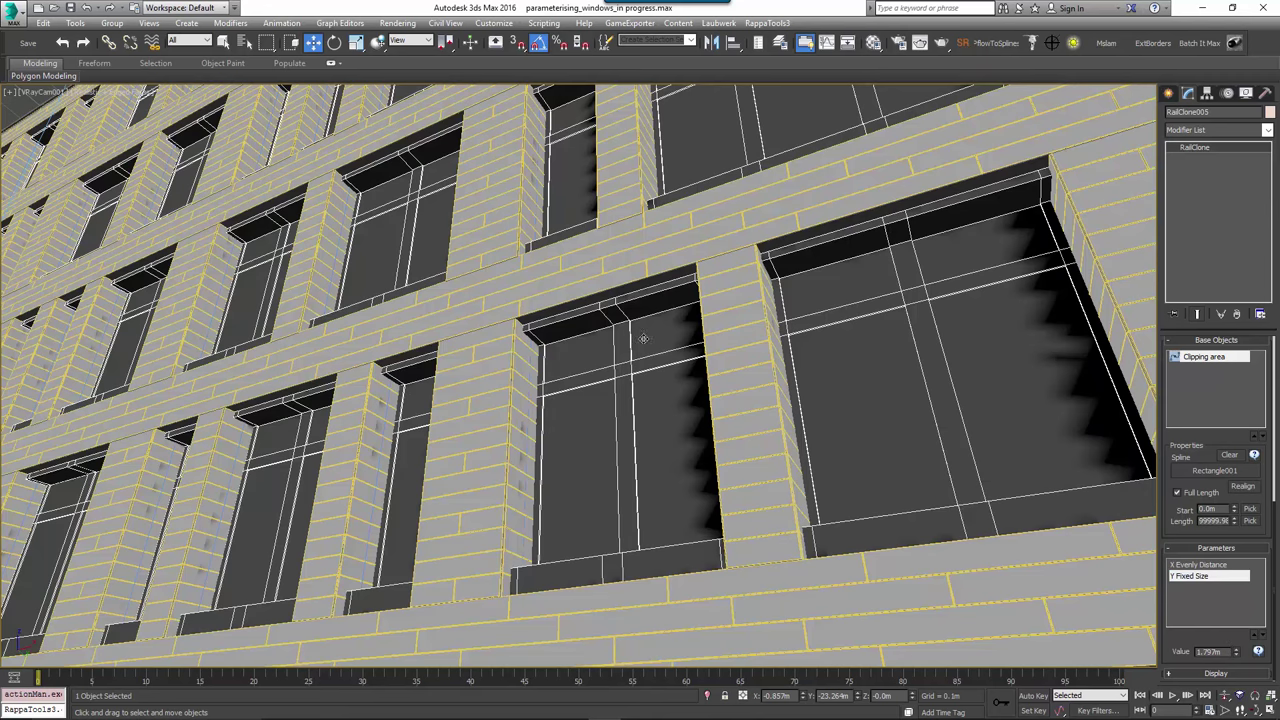
left_click(942, 44)
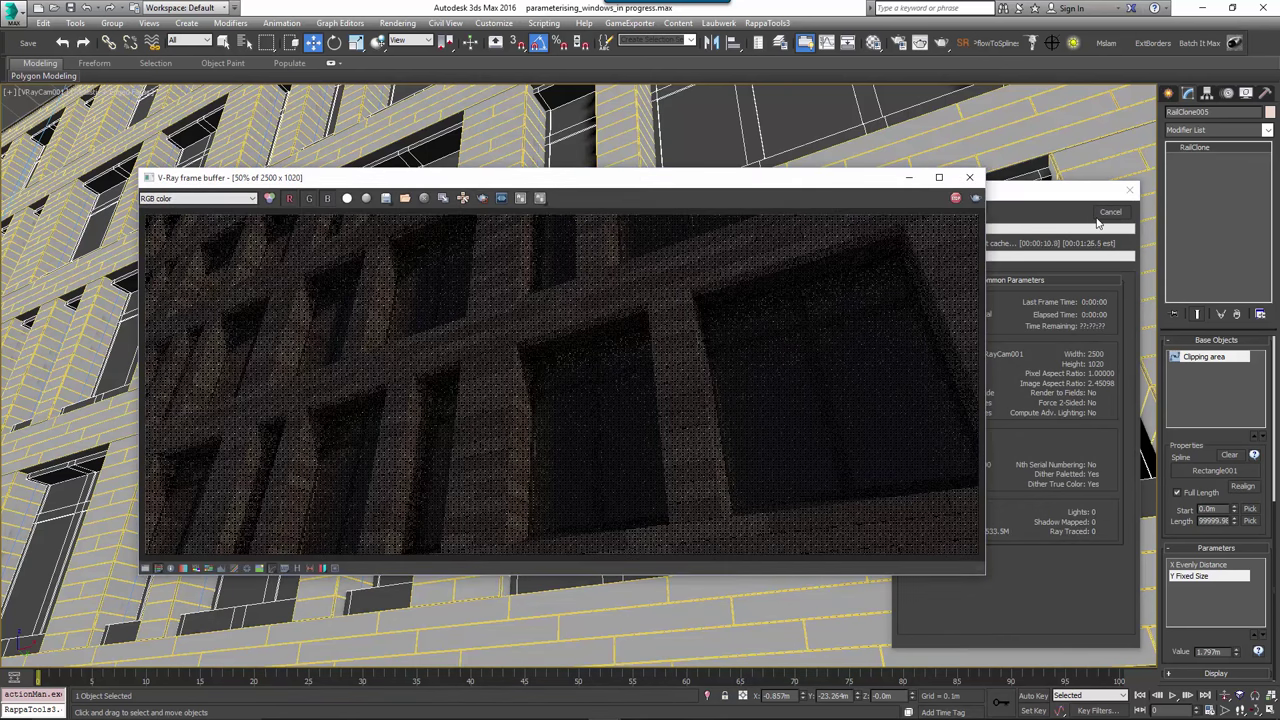
left_click(1097, 224)
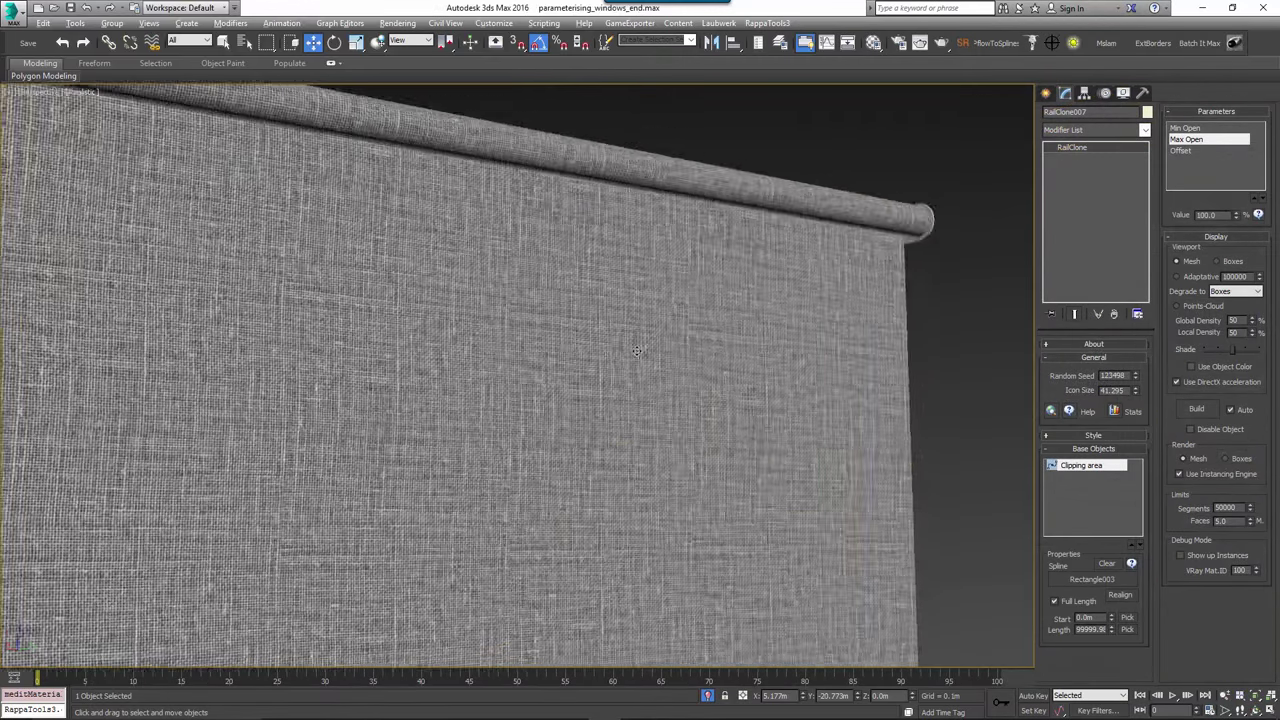
- Set the RailClone roller blind's Min Open parameter to 30% and its Max Open parameter to 80%
scroll(637, 350, "down", 10)
left_click(1185, 128)
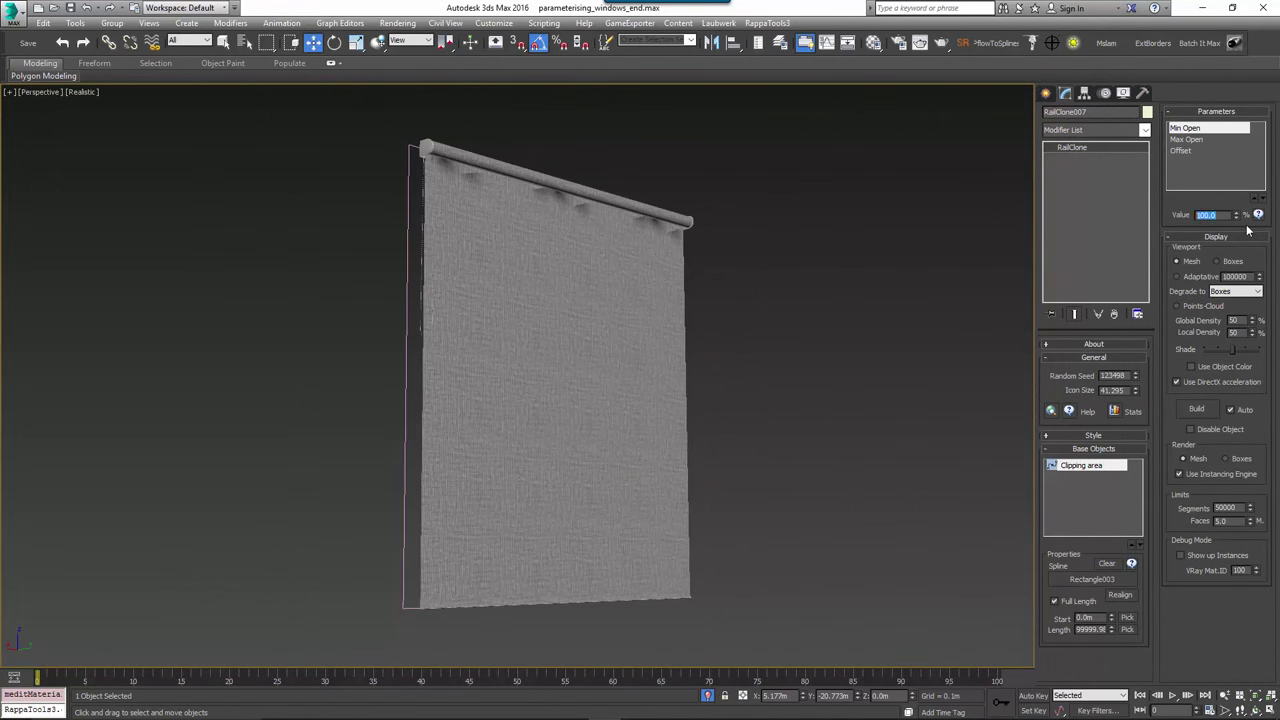
type("30")
key("Return")
left_click(1187, 139)
left_click_drag(1226, 215, 1157, 229)
type("80")
key("Return")
- Change the roller blind's Random Seed to 123513 and bring the facade opening splines into view
left_click_drag(1136, 377, 1136, 373)
scroll(748, 480, "down", 7)
middle_click_drag(760, 480, 382, 327)
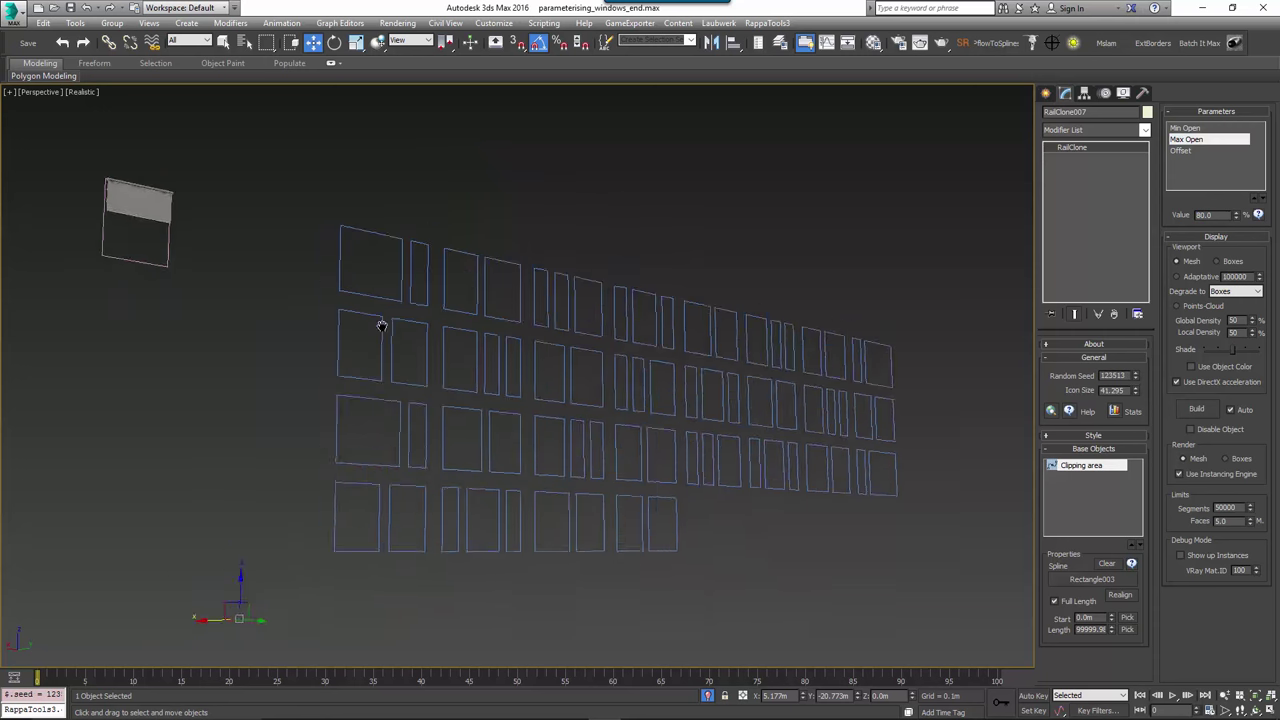